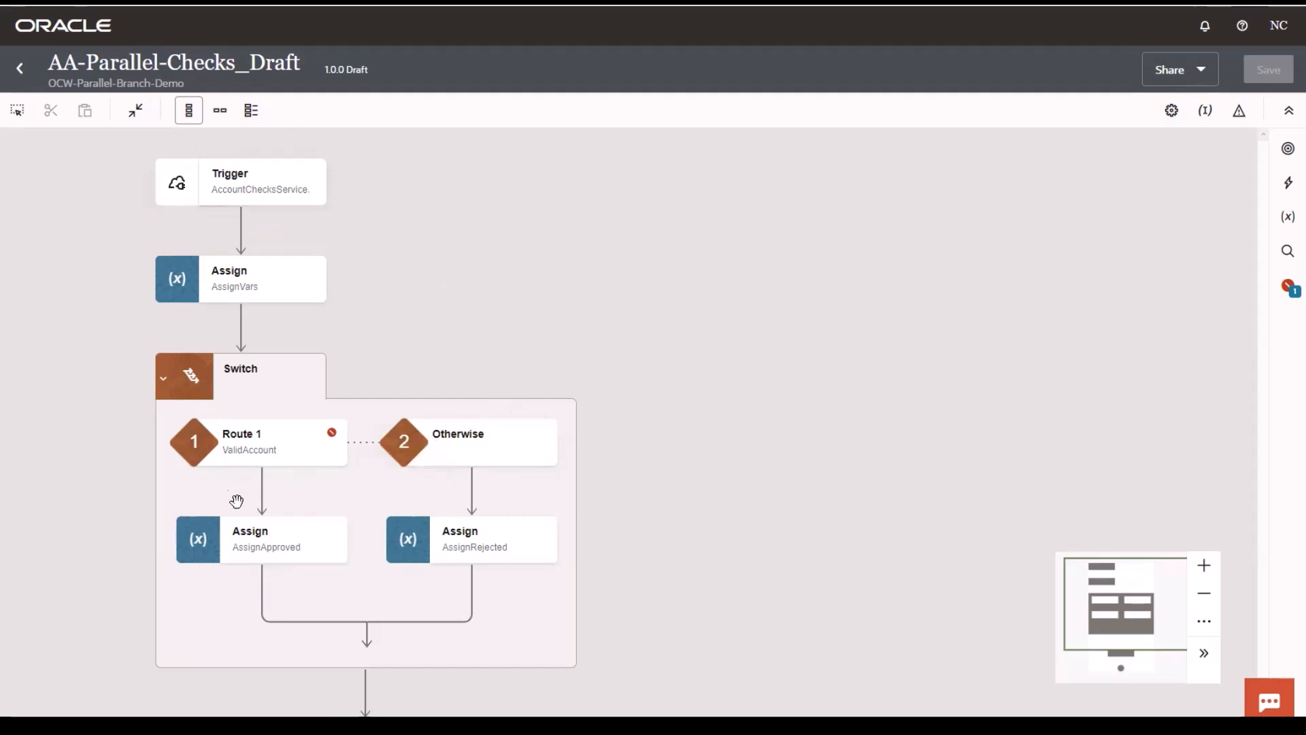
Step: Place a Parallel action between AssignVars and the Switch
scroll(588, 328, "down", 1)
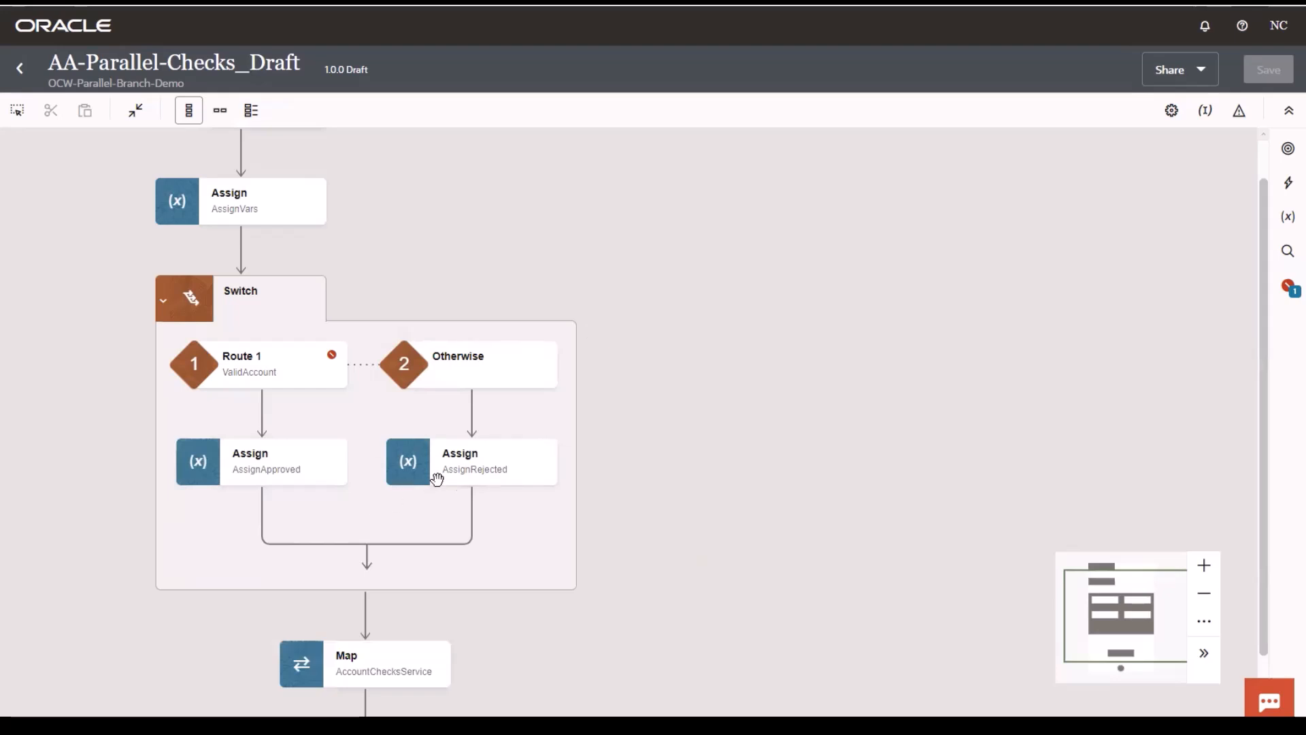
scroll(422, 494, "down", 1)
scroll(500, 495, "up", 1)
left_click(1288, 185)
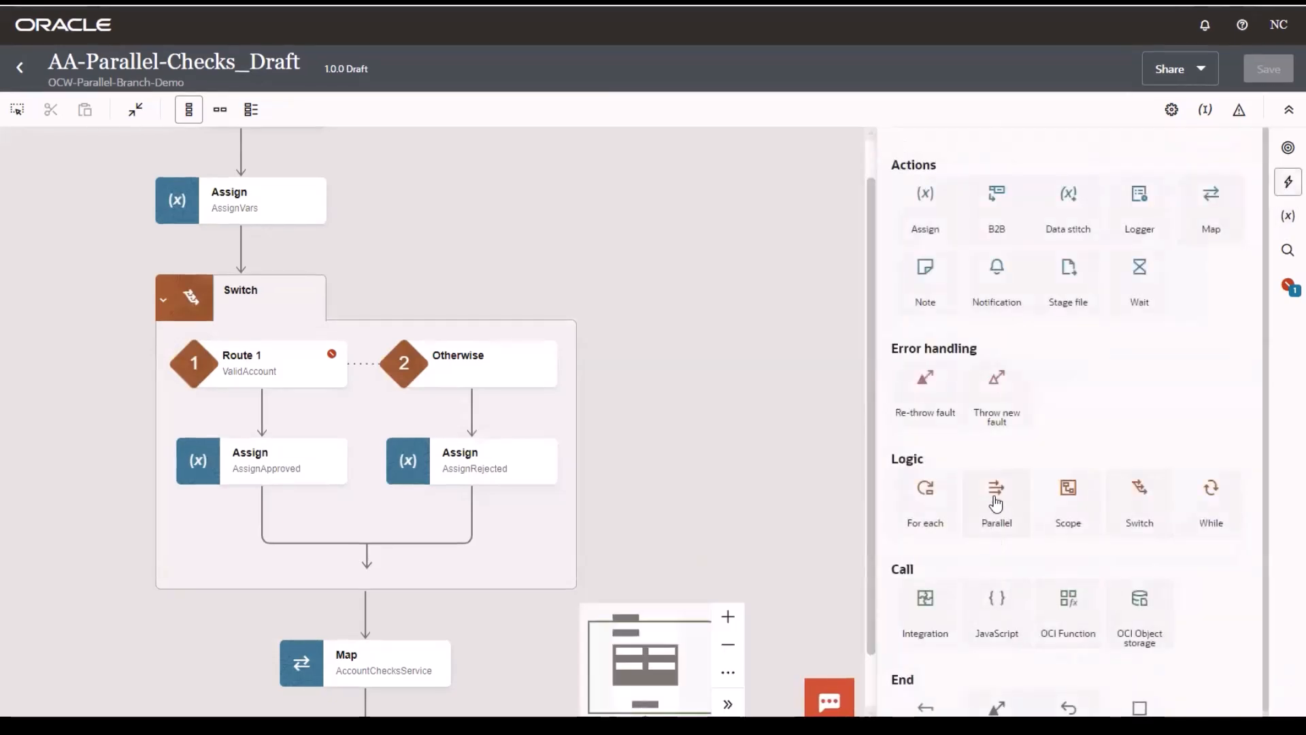
left_click_drag(996, 489, 246, 251)
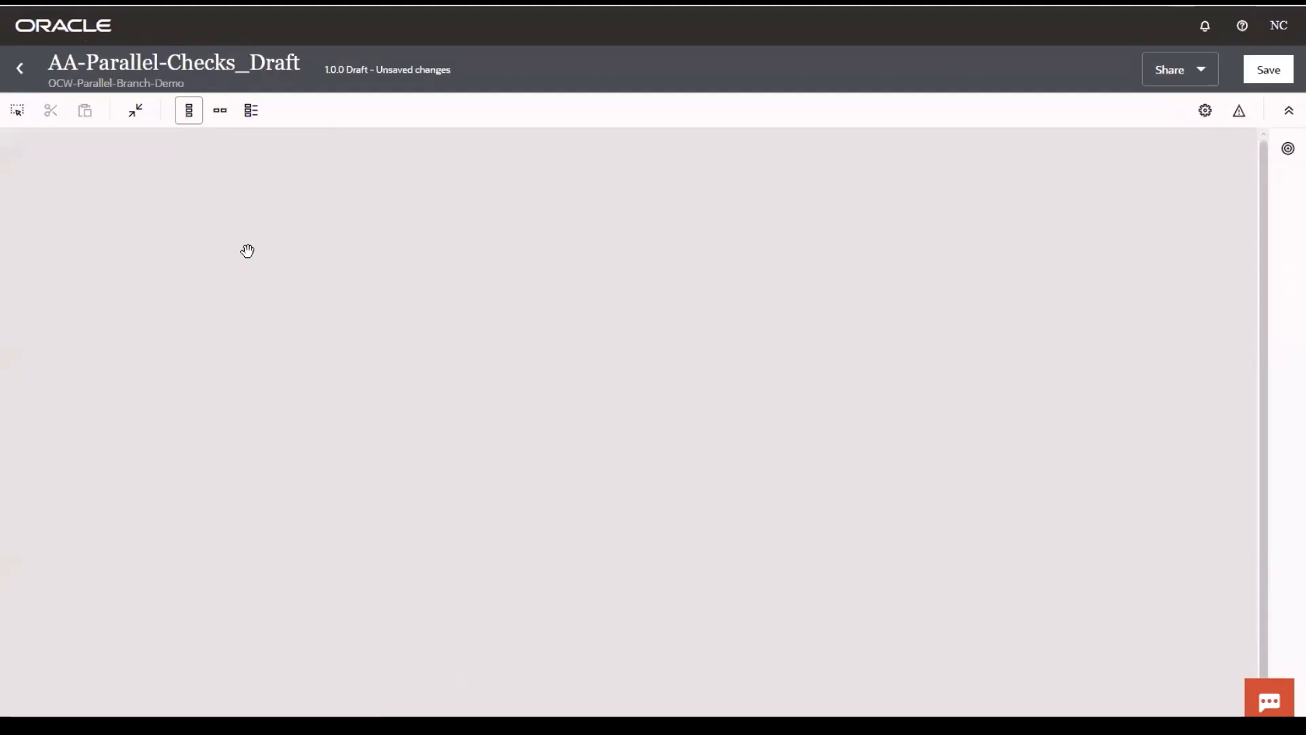
Step: Rename the Parallel action to ParallelChecks
left_click(312, 310)
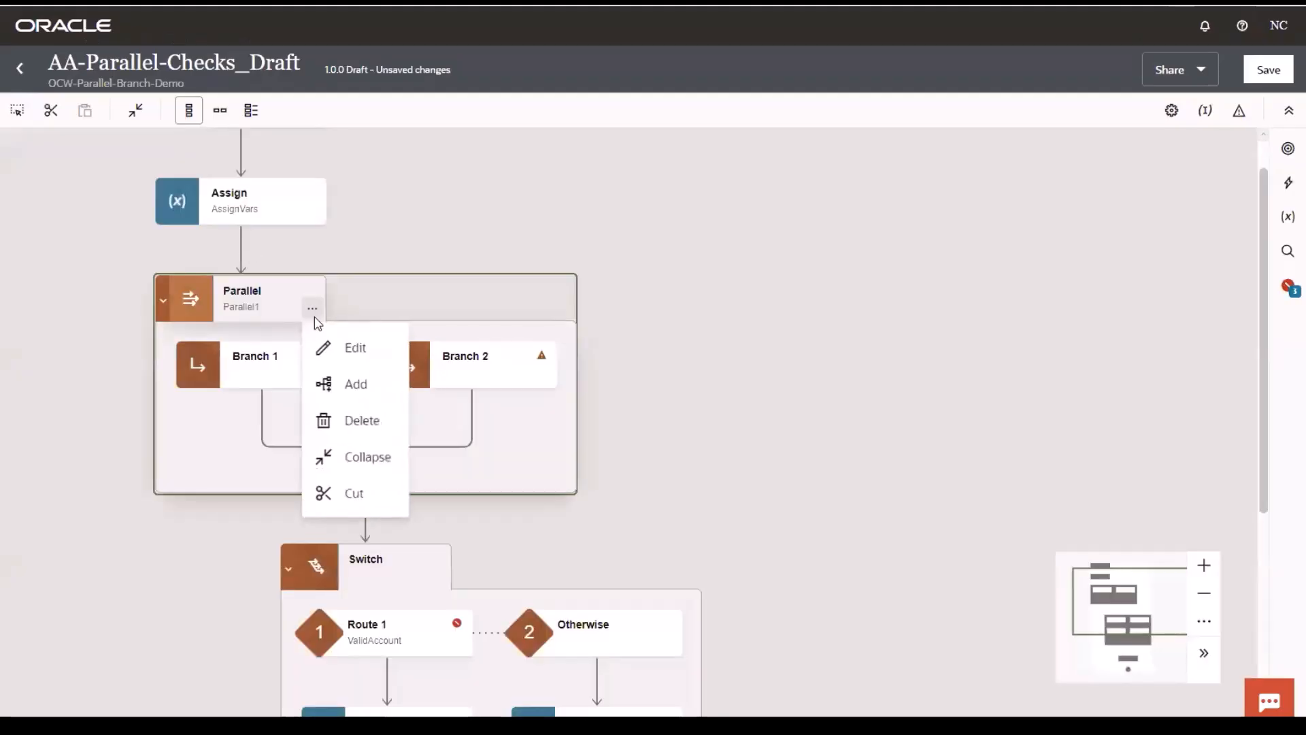
left_click(330, 347)
left_click(1248, 174)
left_click(955, 191)
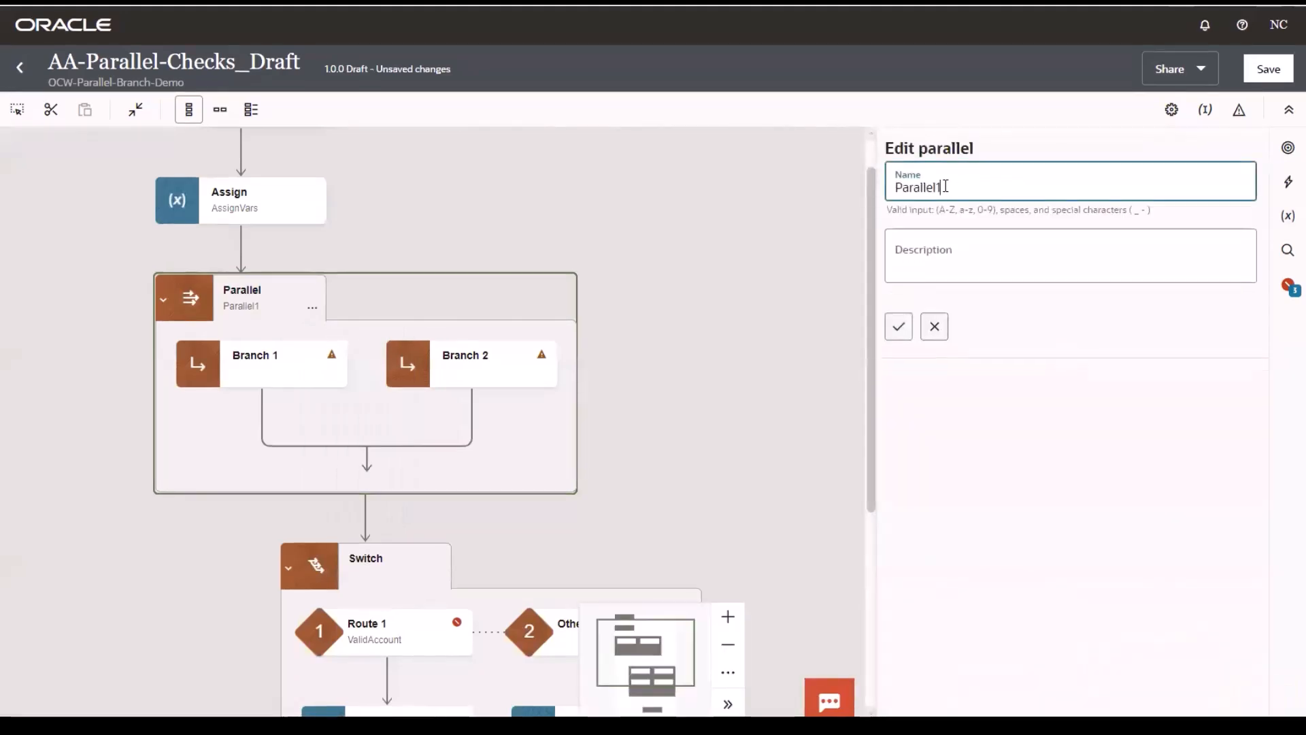
type("Checks")
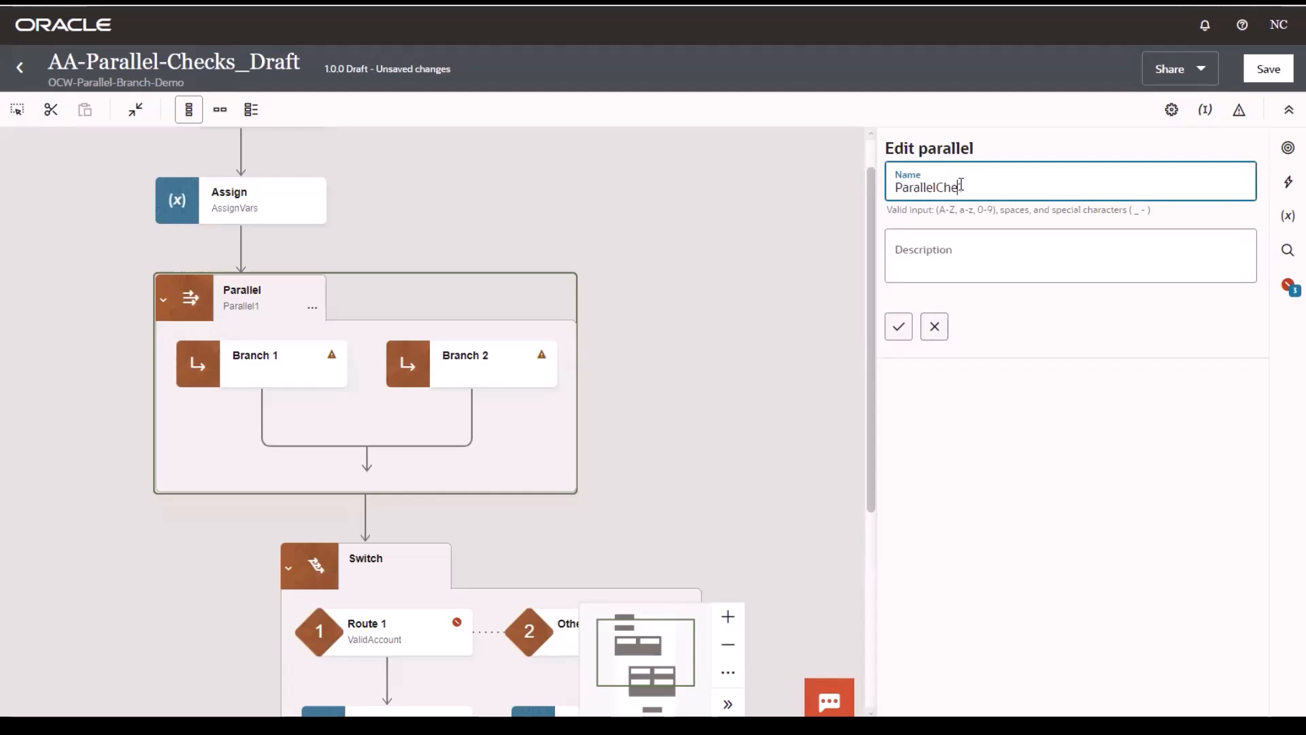
left_click(898, 327)
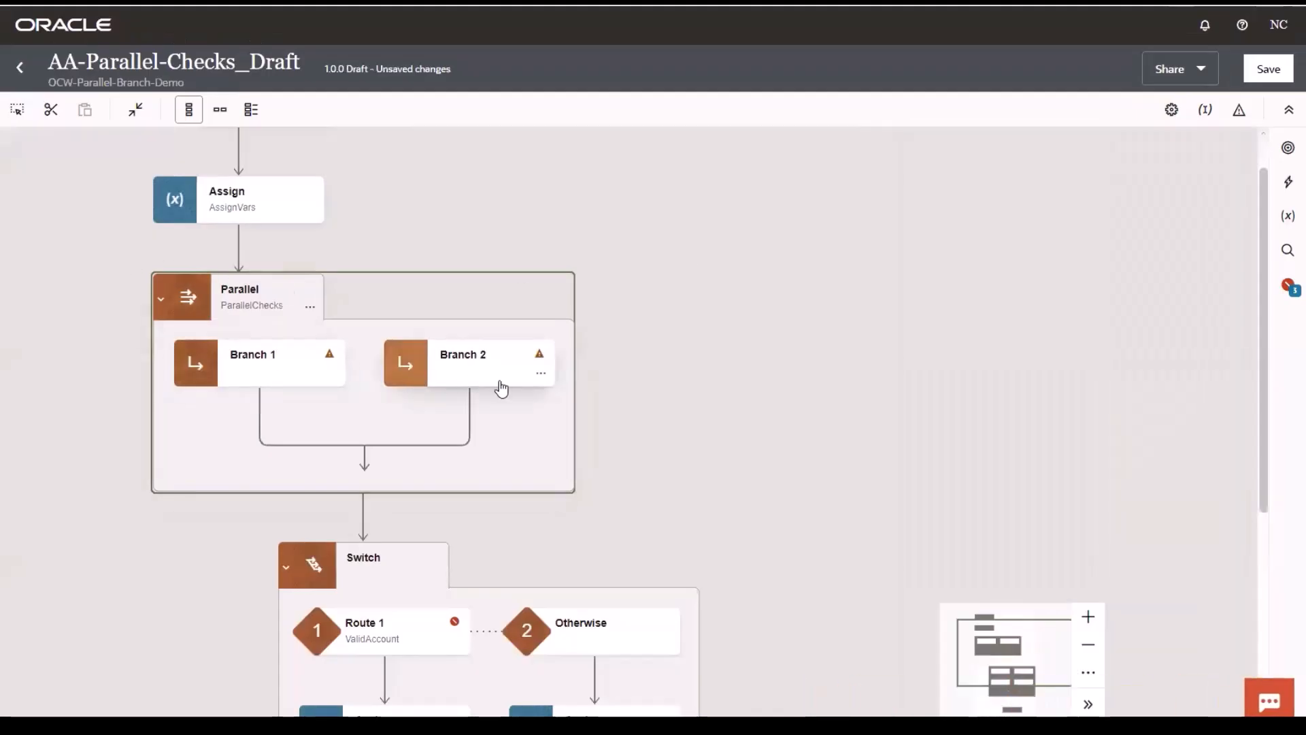
Step: Add a third branch to ParallelChecks, then delete Branch 3
left_click(309, 307)
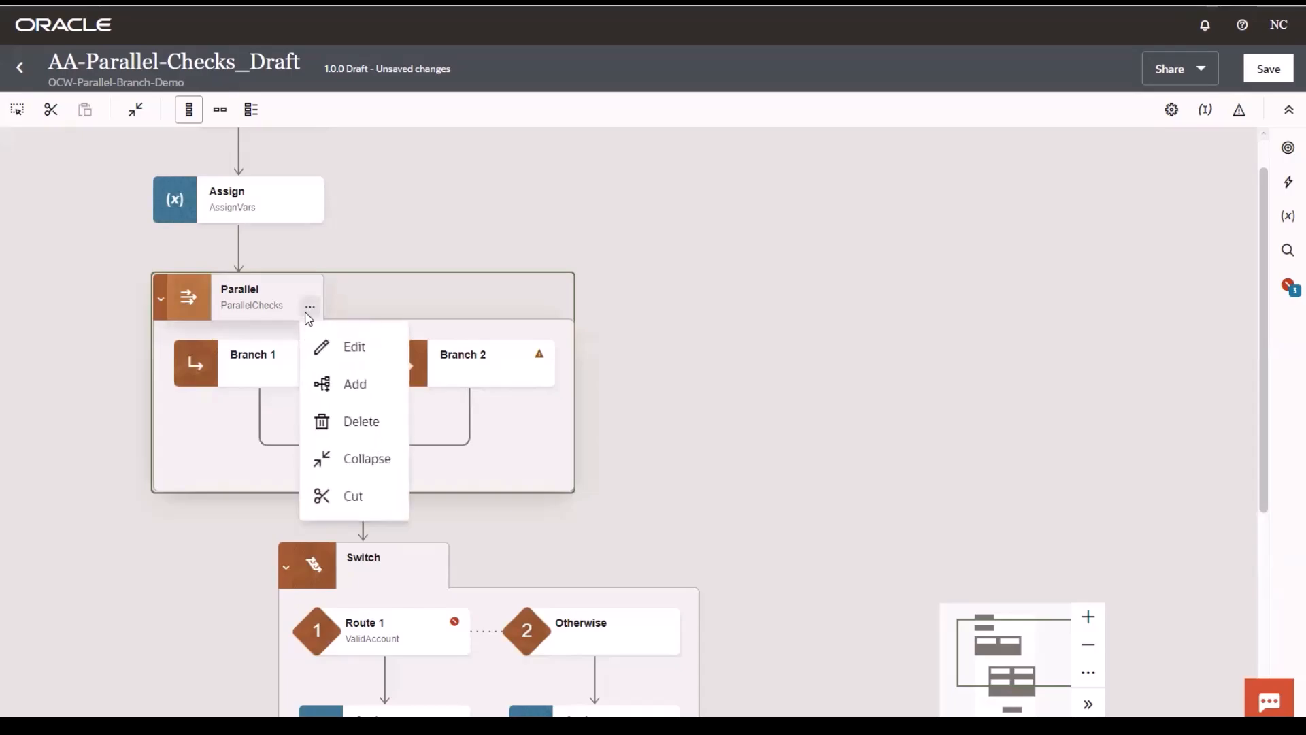
left_click(326, 381)
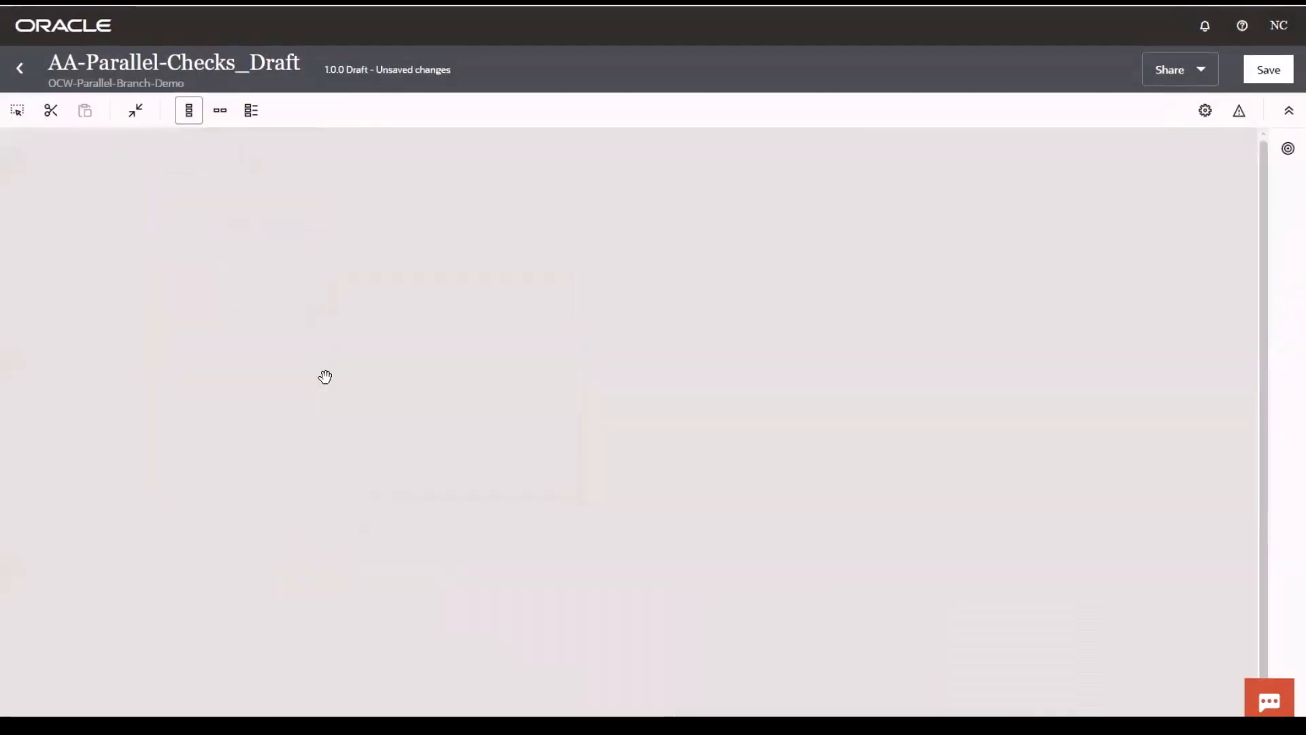
left_click(750, 374)
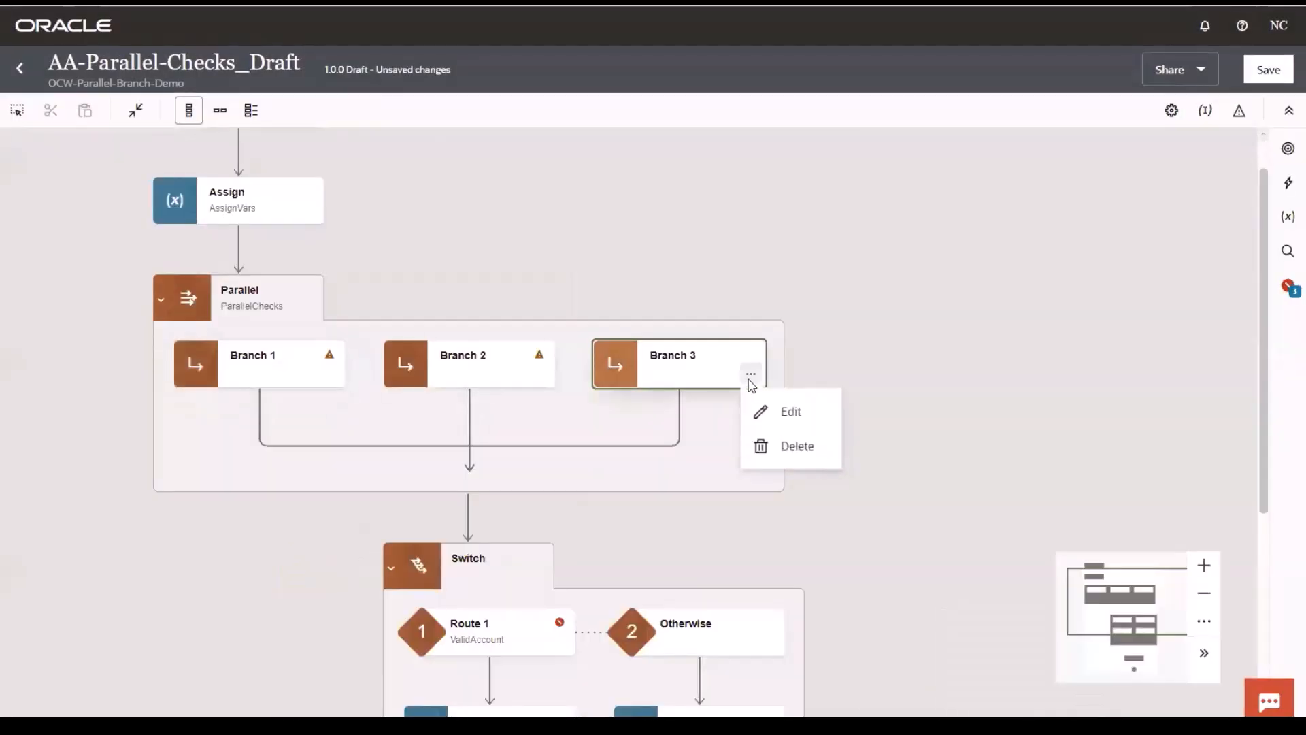
left_click(777, 444)
left_click(828, 411)
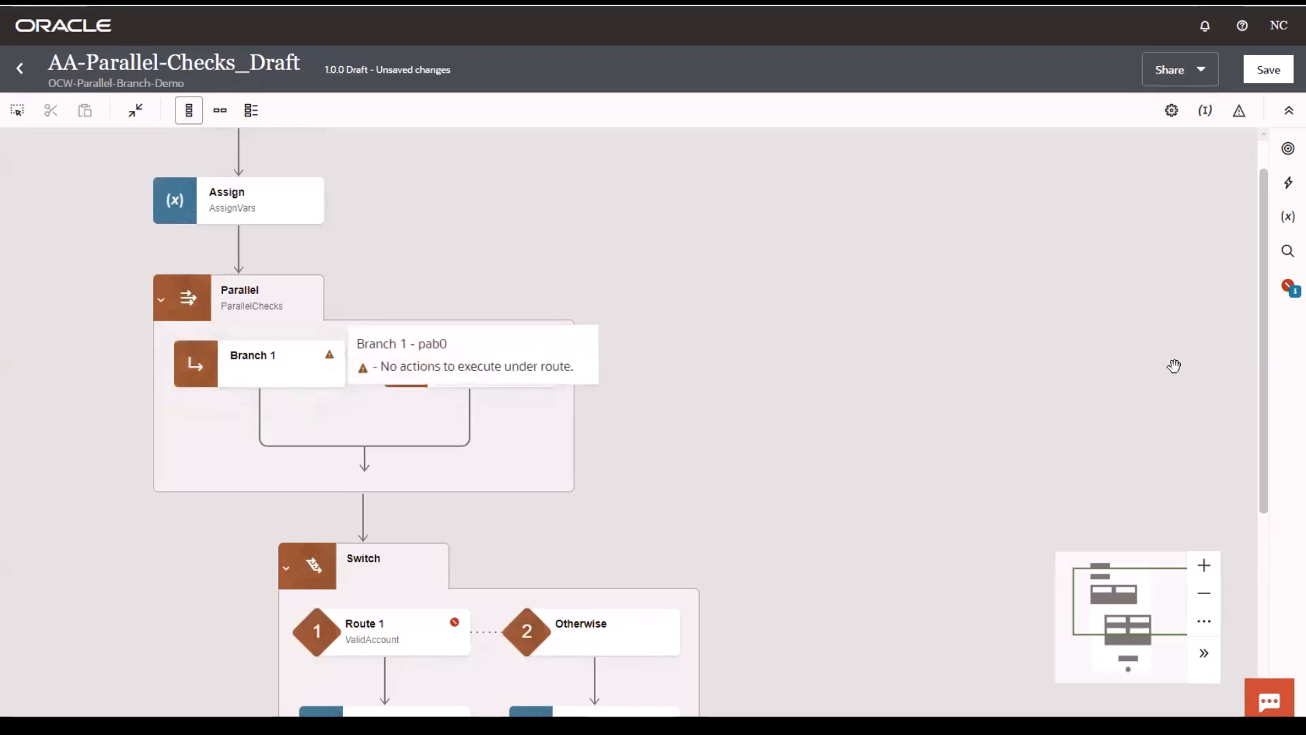
left_click(1287, 185)
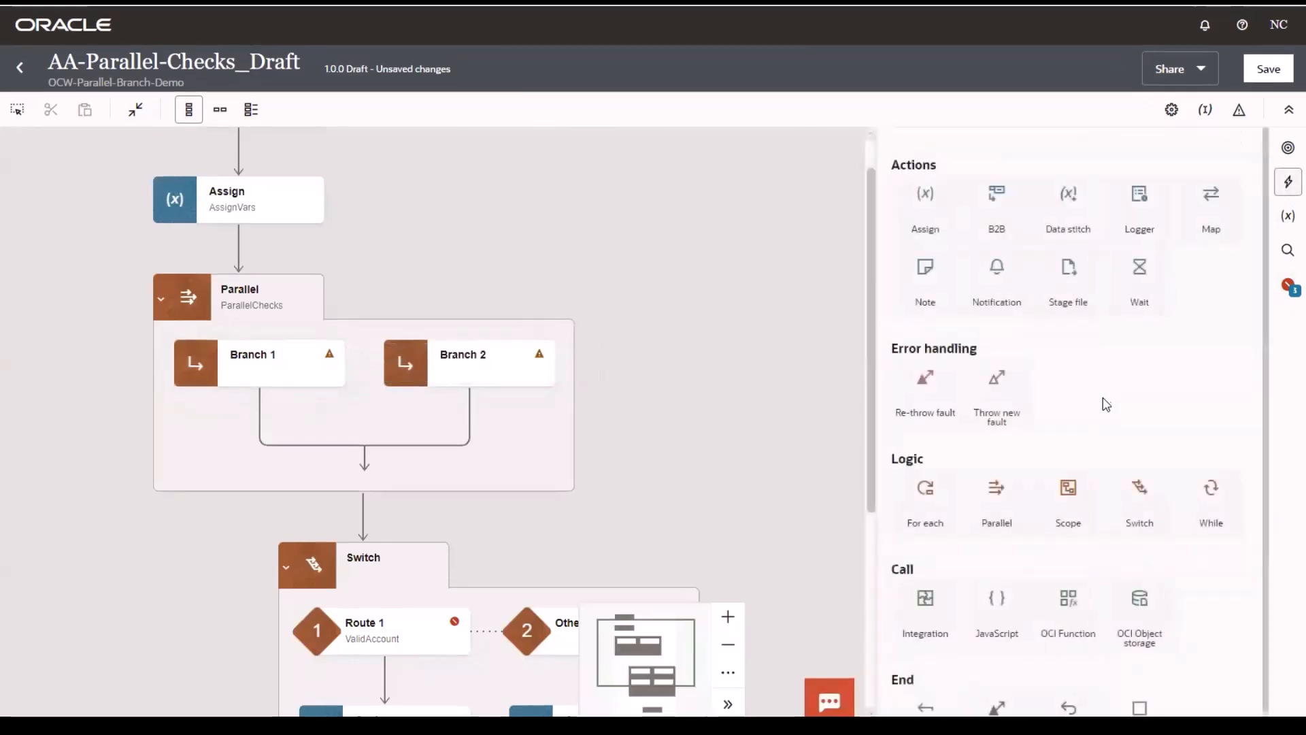
Step: Add a LocalLegalCheck integration call on Branch 1 invoking AA-Account-Legal-Check via POST
left_click_drag(924, 602, 281, 447)
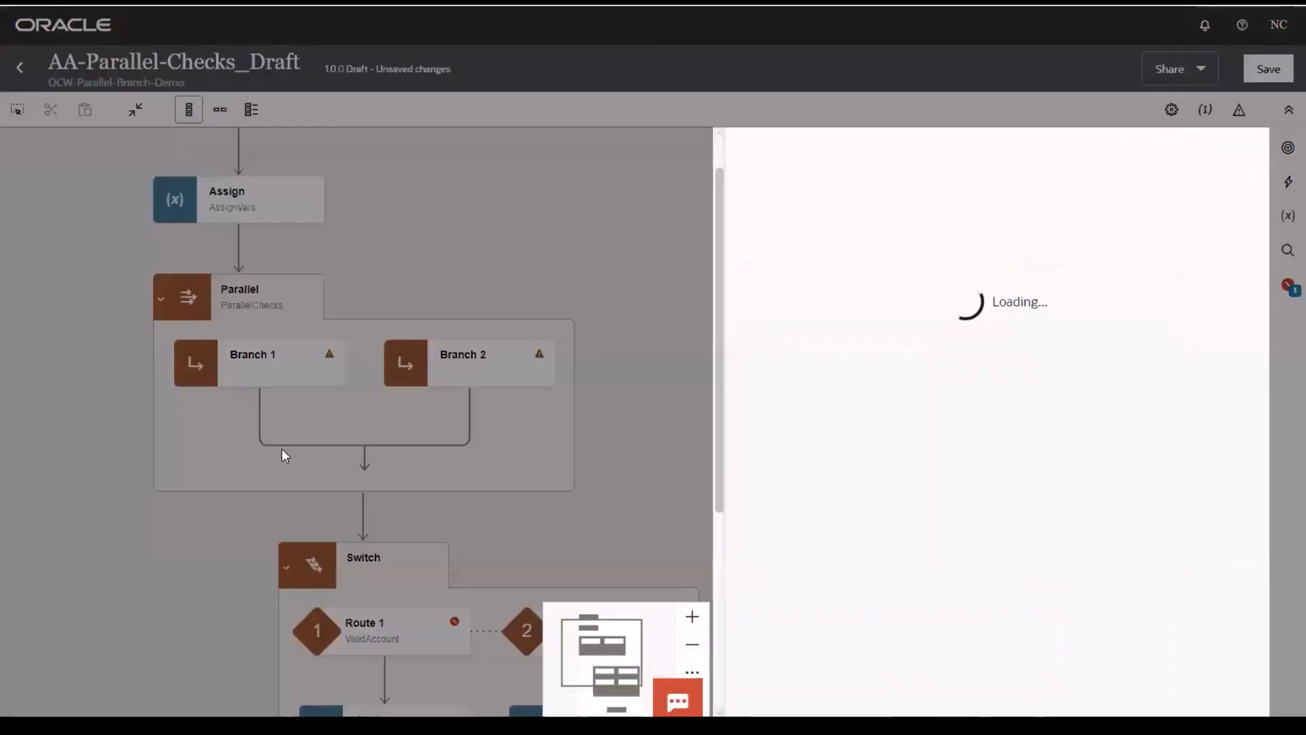
left_click(817, 238)
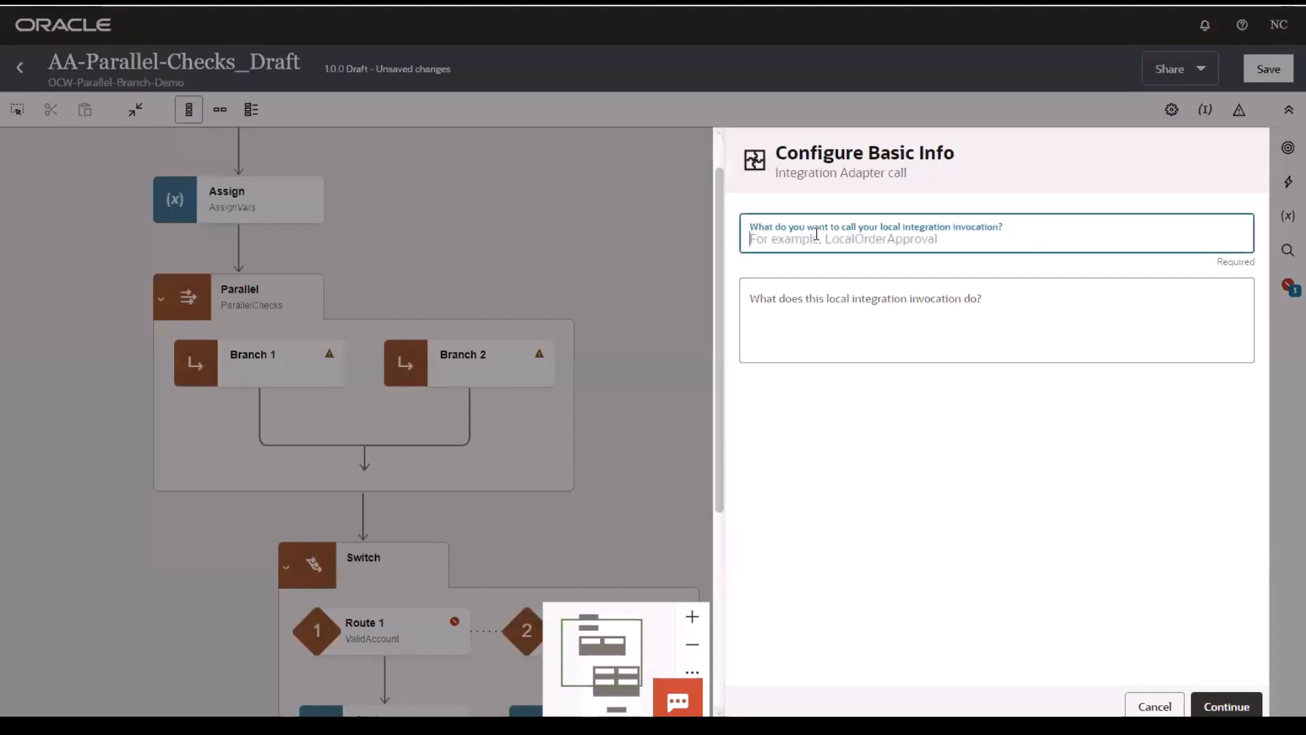
type("LocalLegalCh")
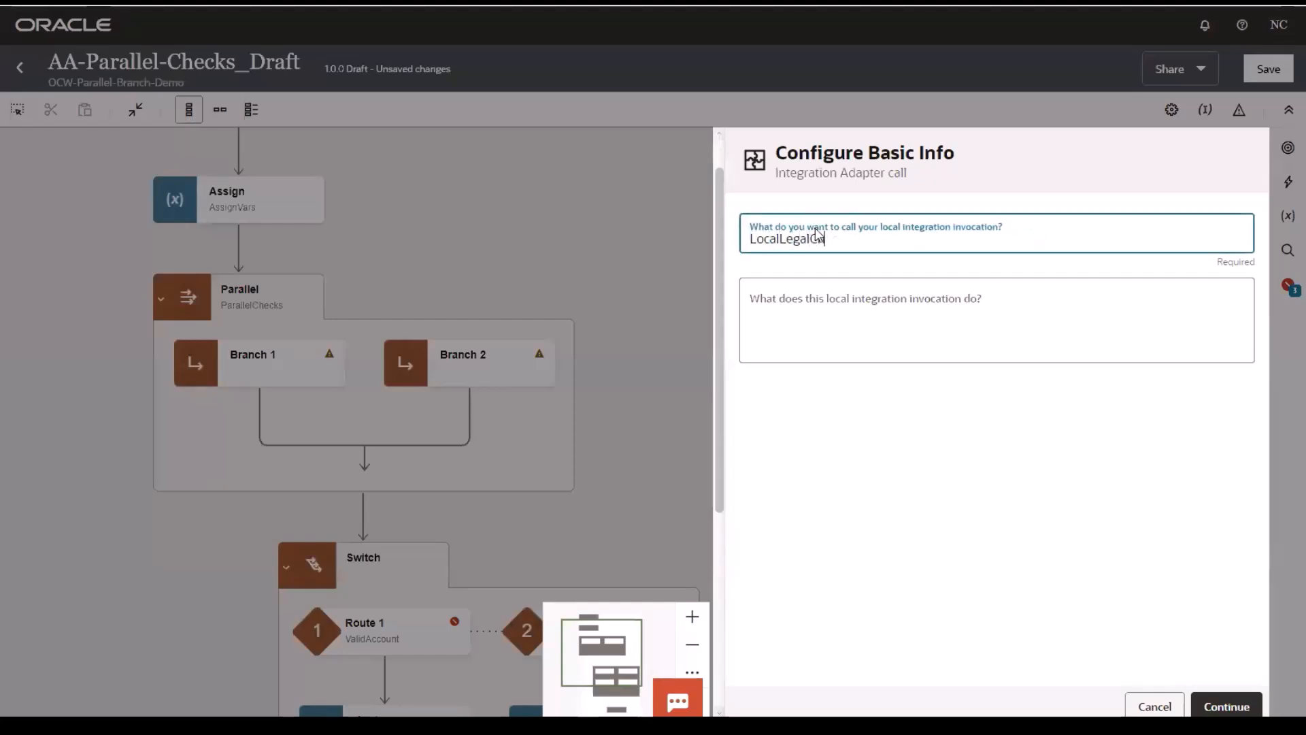
type("eck")
left_click(1225, 706)
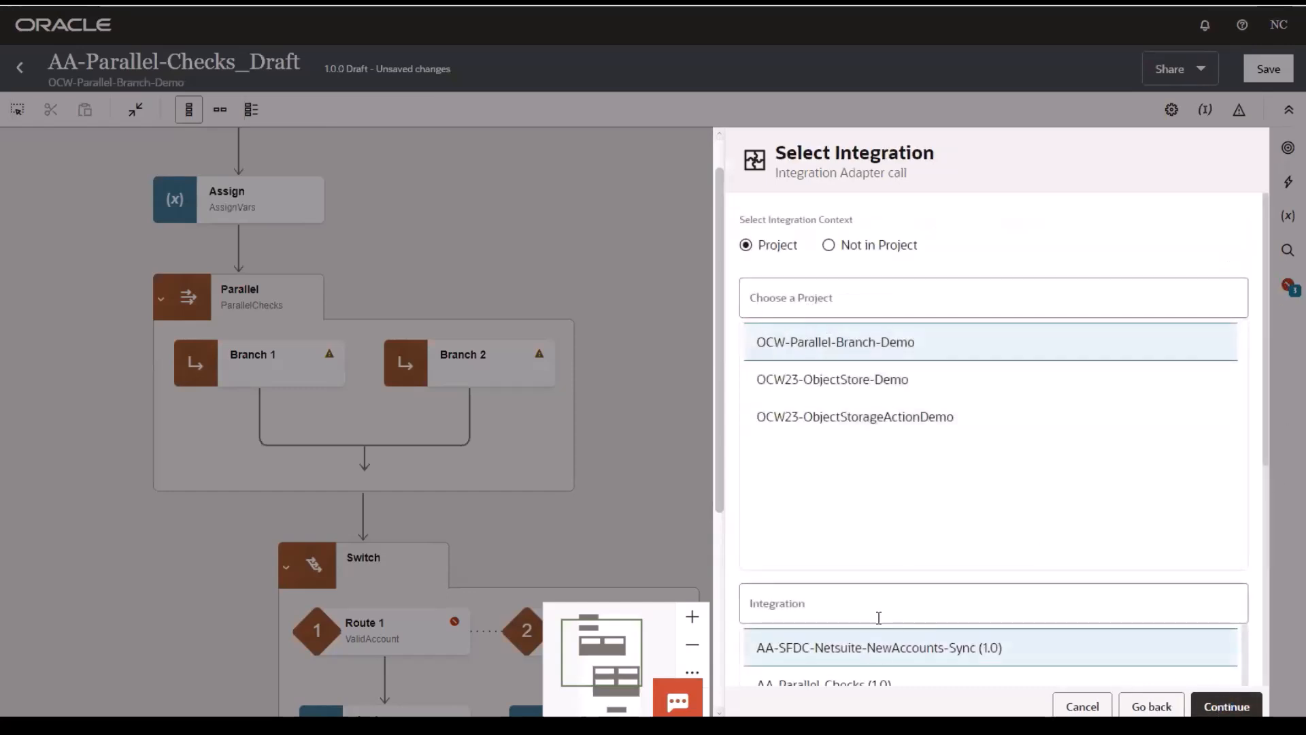
scroll(878, 629, "down", 2)
scroll(838, 575, "up", 2)
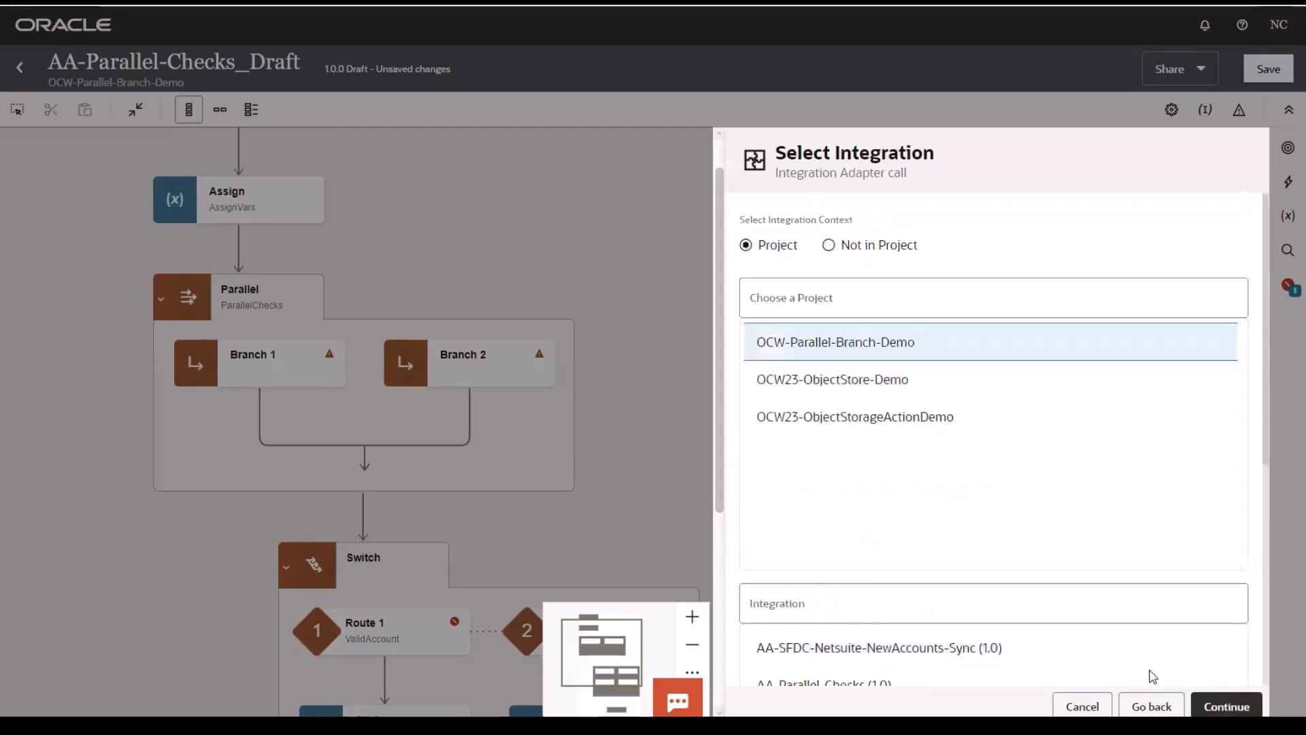
left_click(1230, 709)
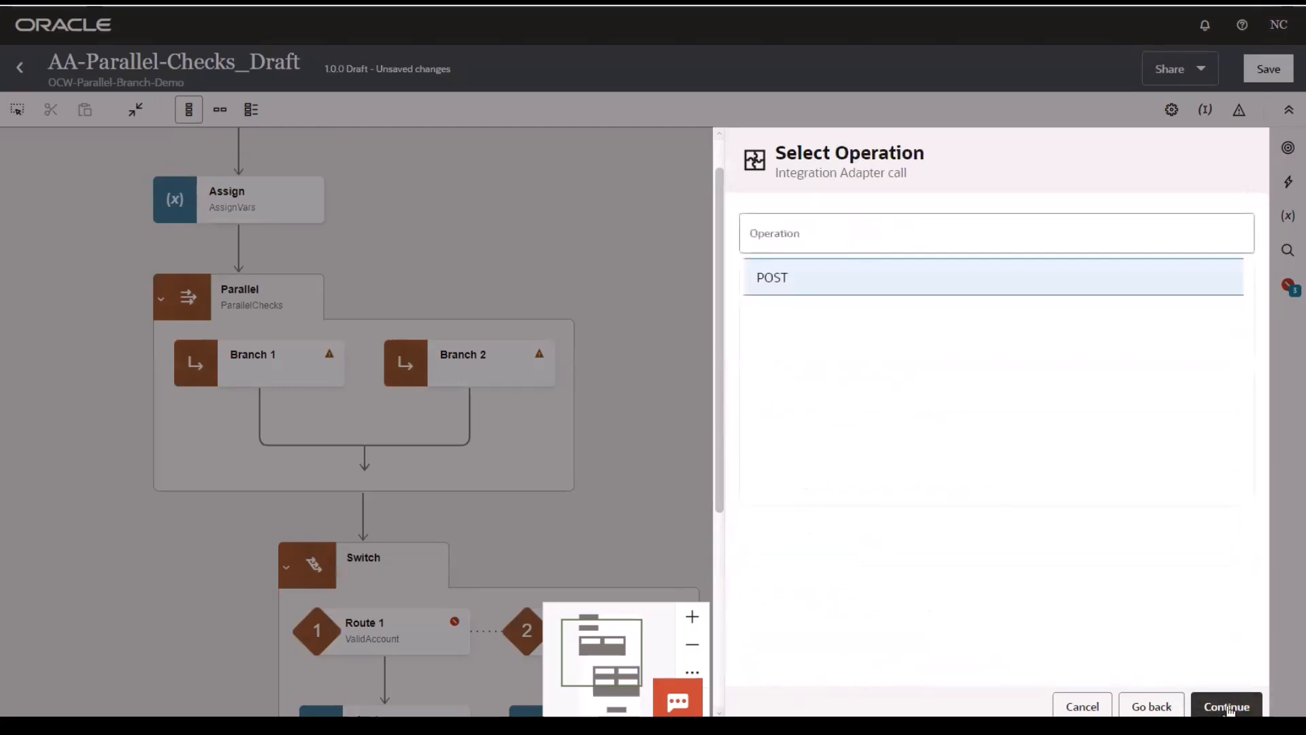
left_click(1230, 708)
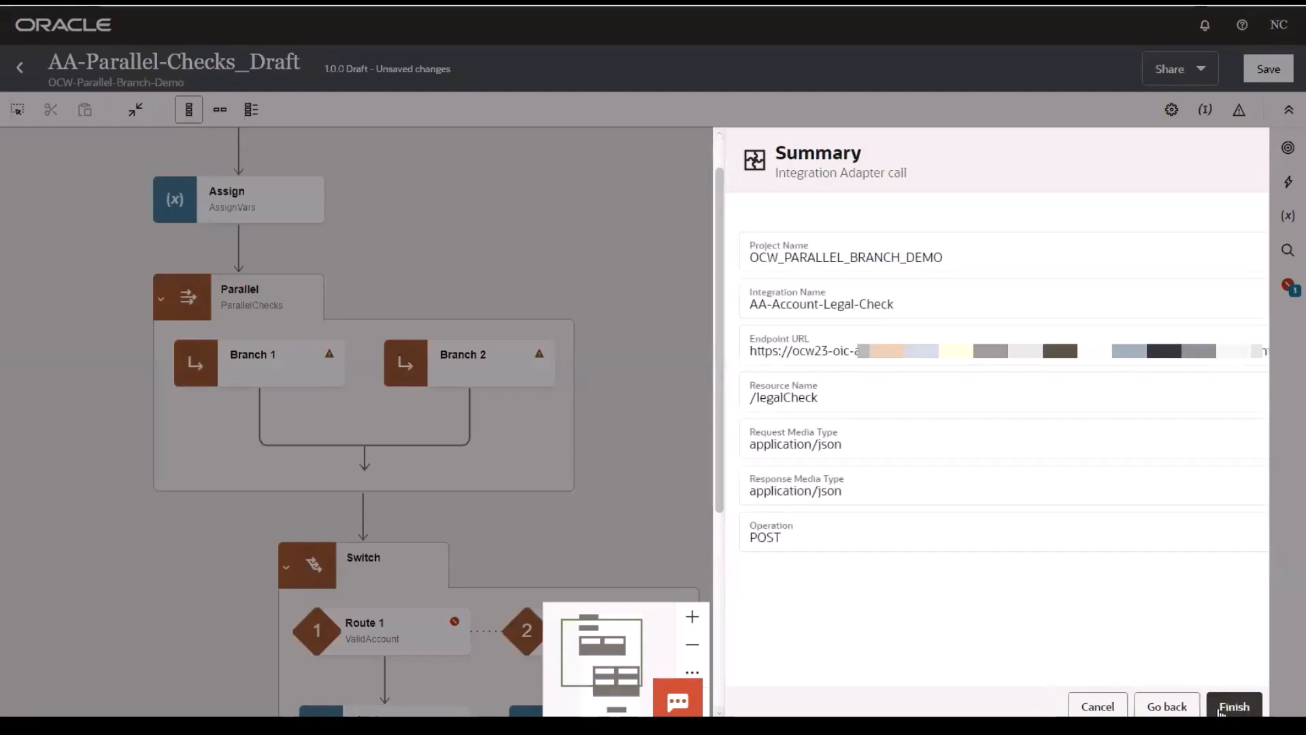
left_click(1225, 707)
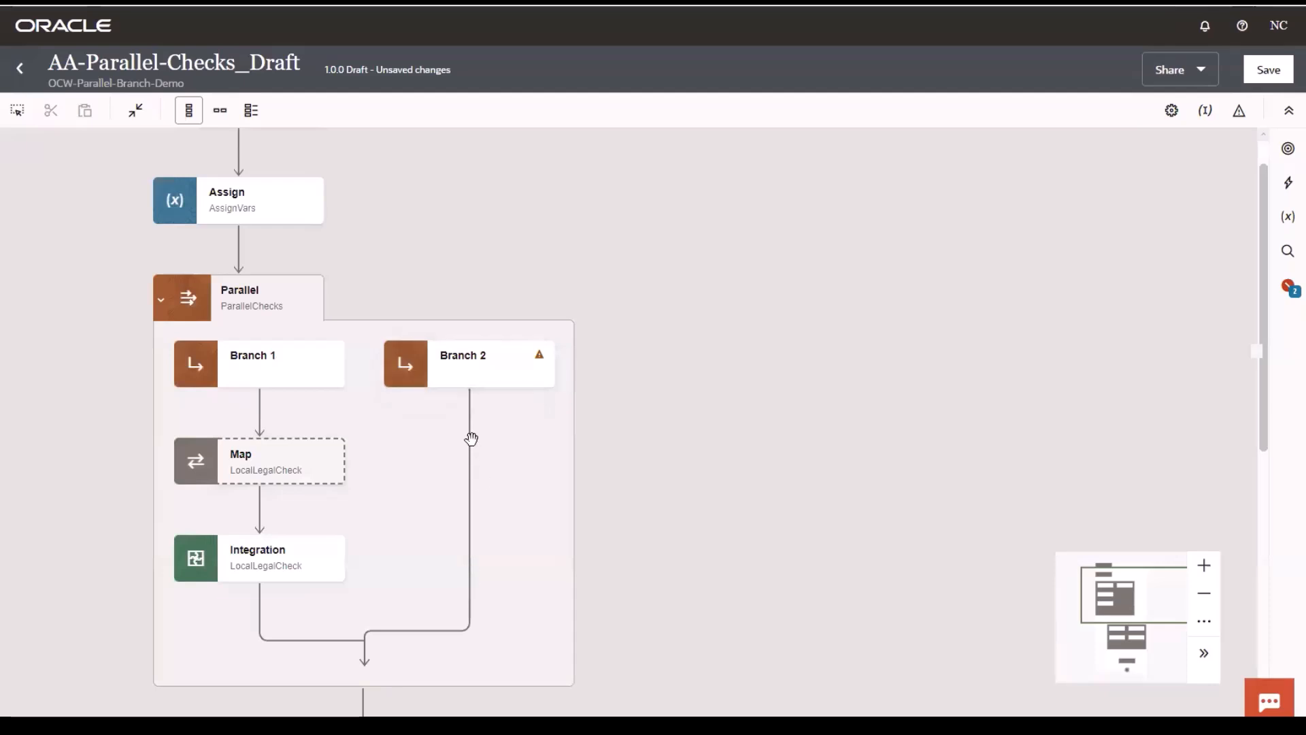
Step: Add a LocalFinanceCheck integration call on Branch 2 invoking AA-Account-Finance-Check via POST
left_click(1288, 182)
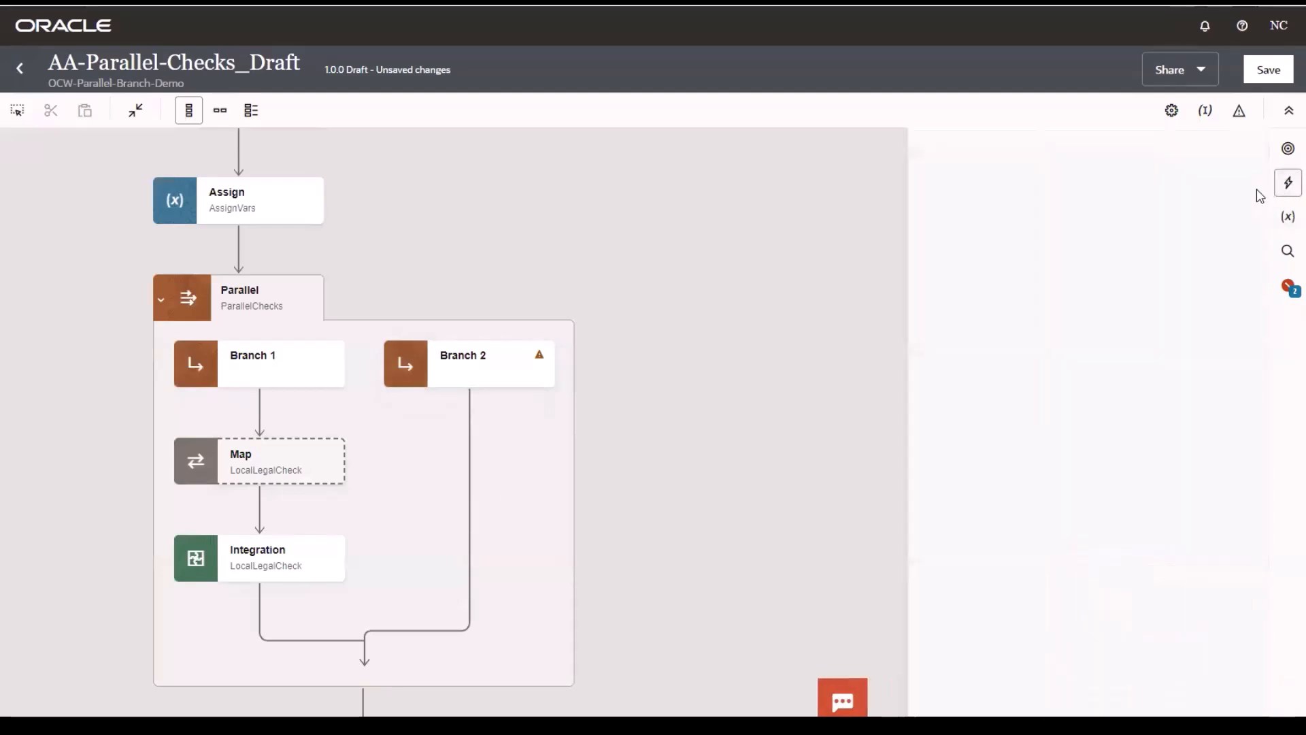
scroll(1055, 361, "down", 1)
left_click_drag(925, 558, 465, 573)
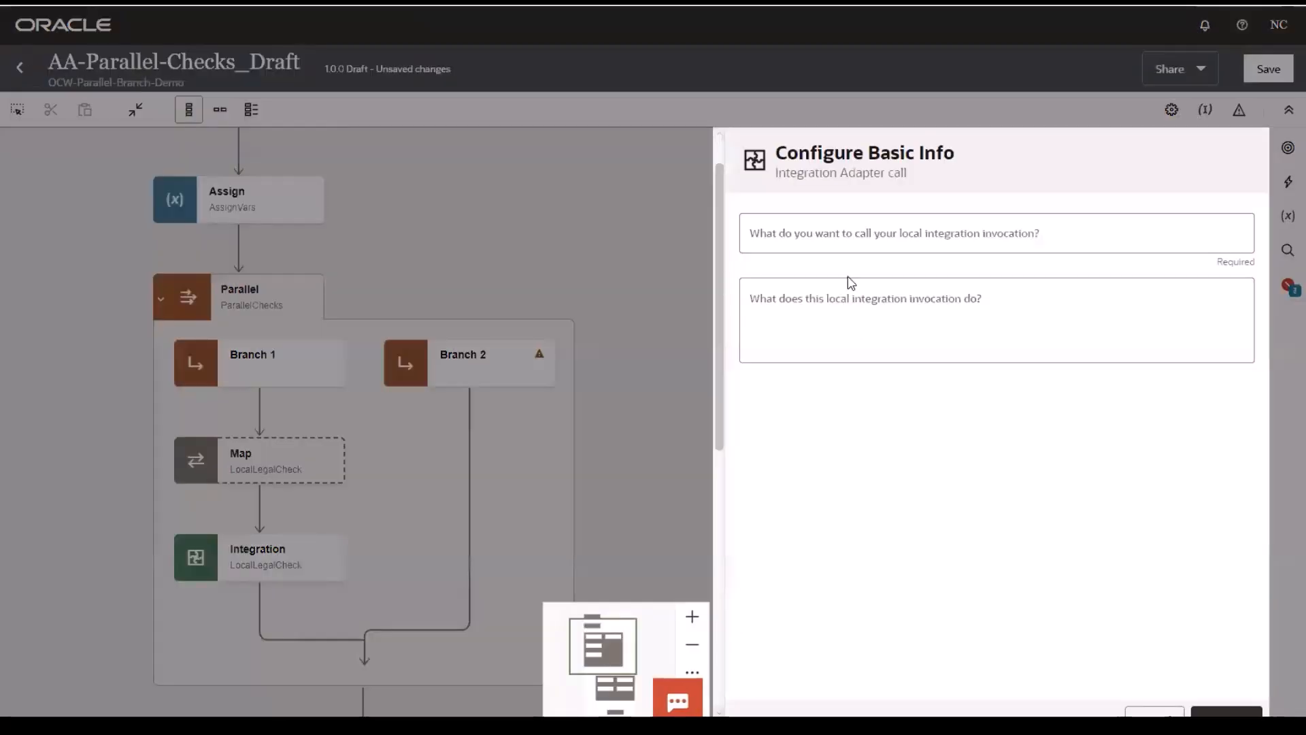
left_click(783, 235)
type("Lo")
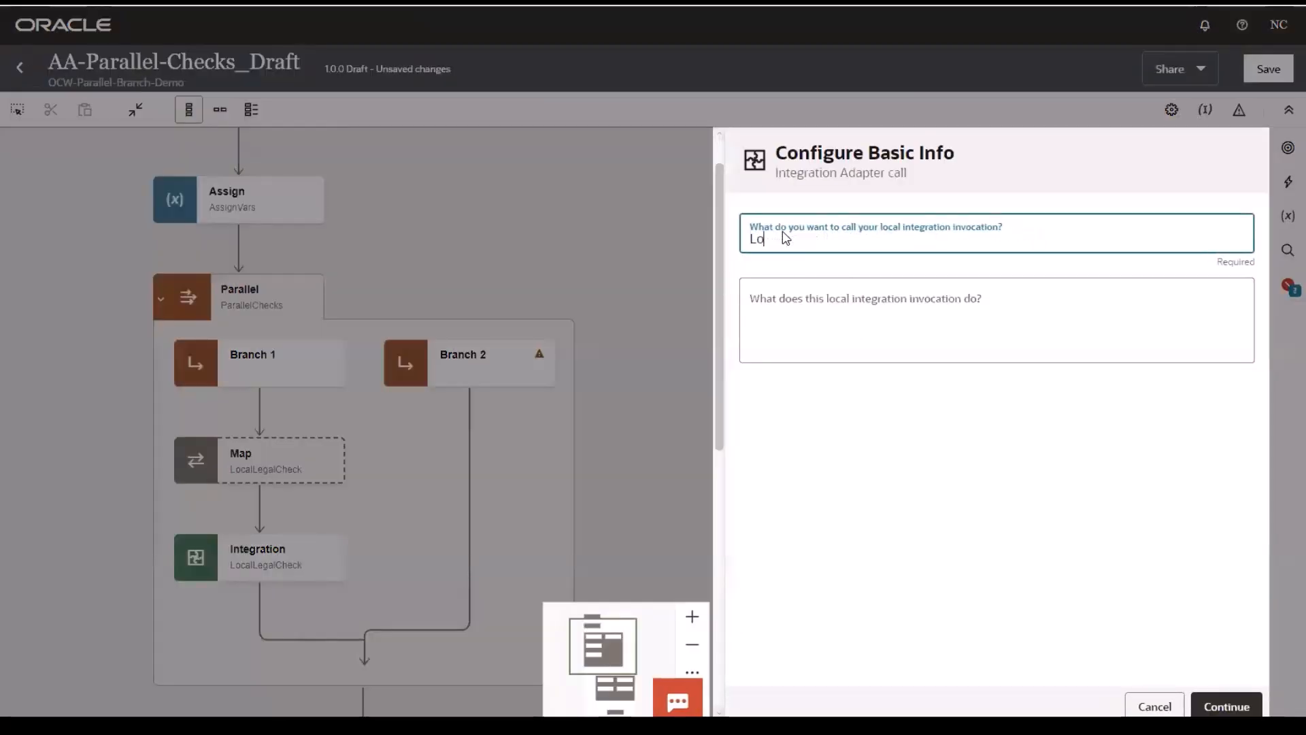
type("calFinanceCheck")
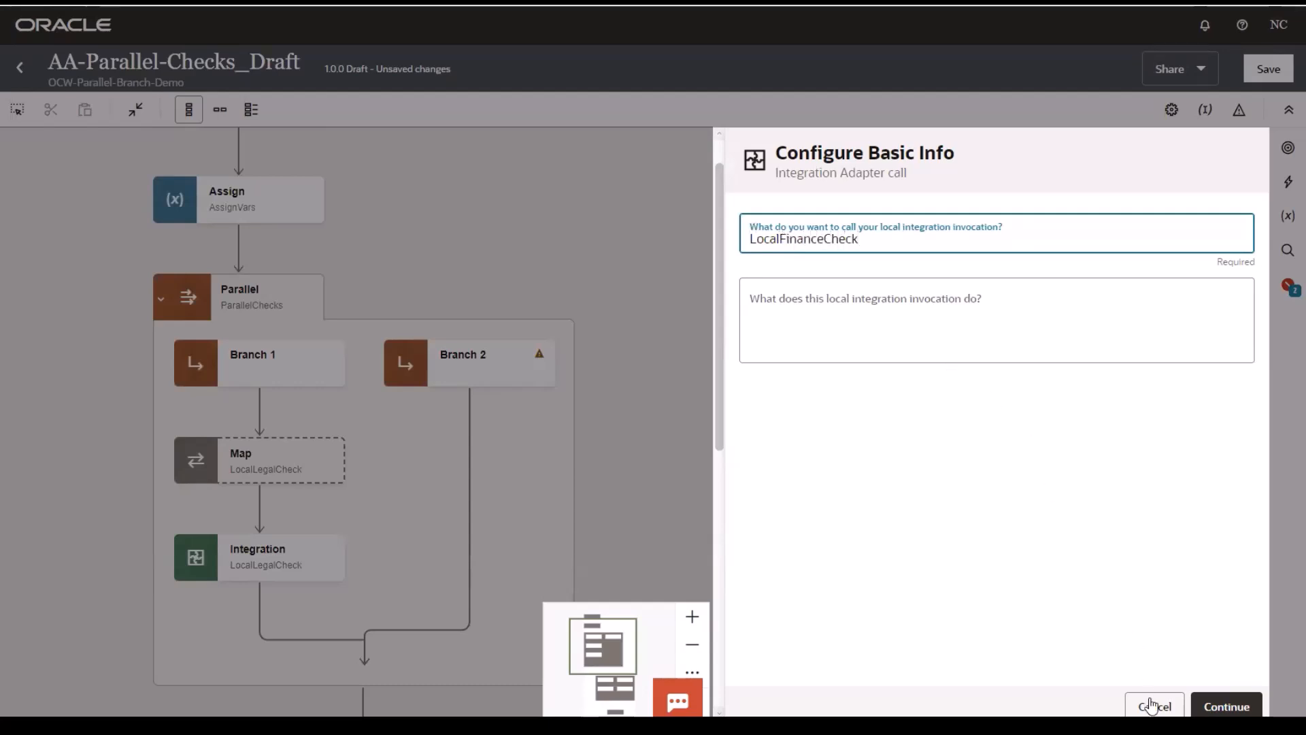
left_click(1227, 706)
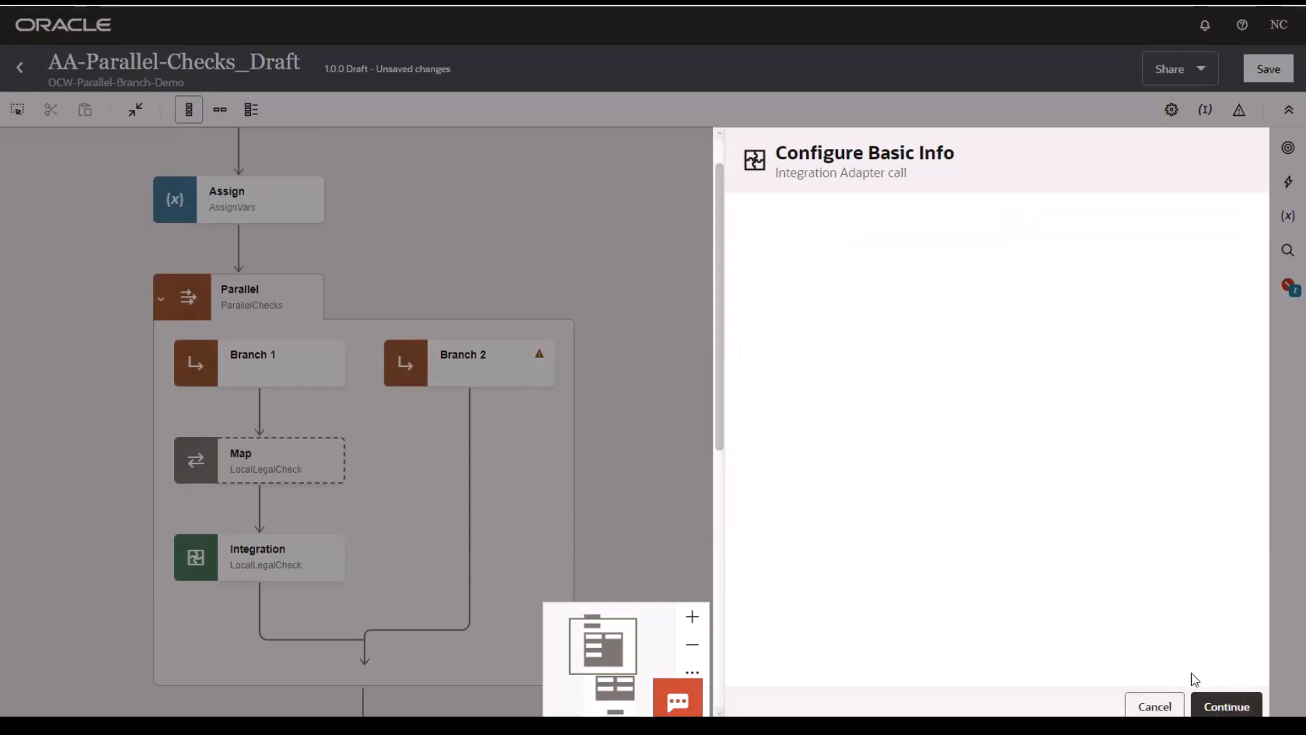
scroll(948, 569, "down", 3)
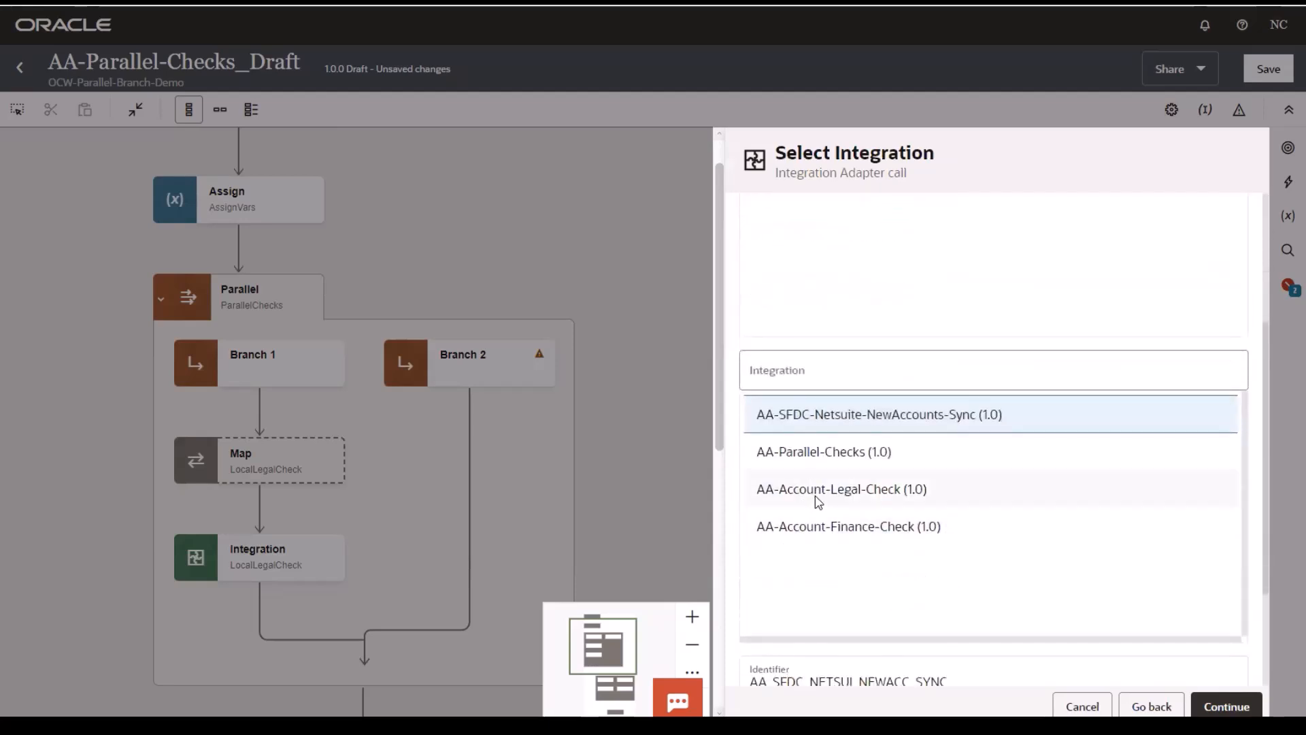
left_click(834, 528)
left_click(1218, 705)
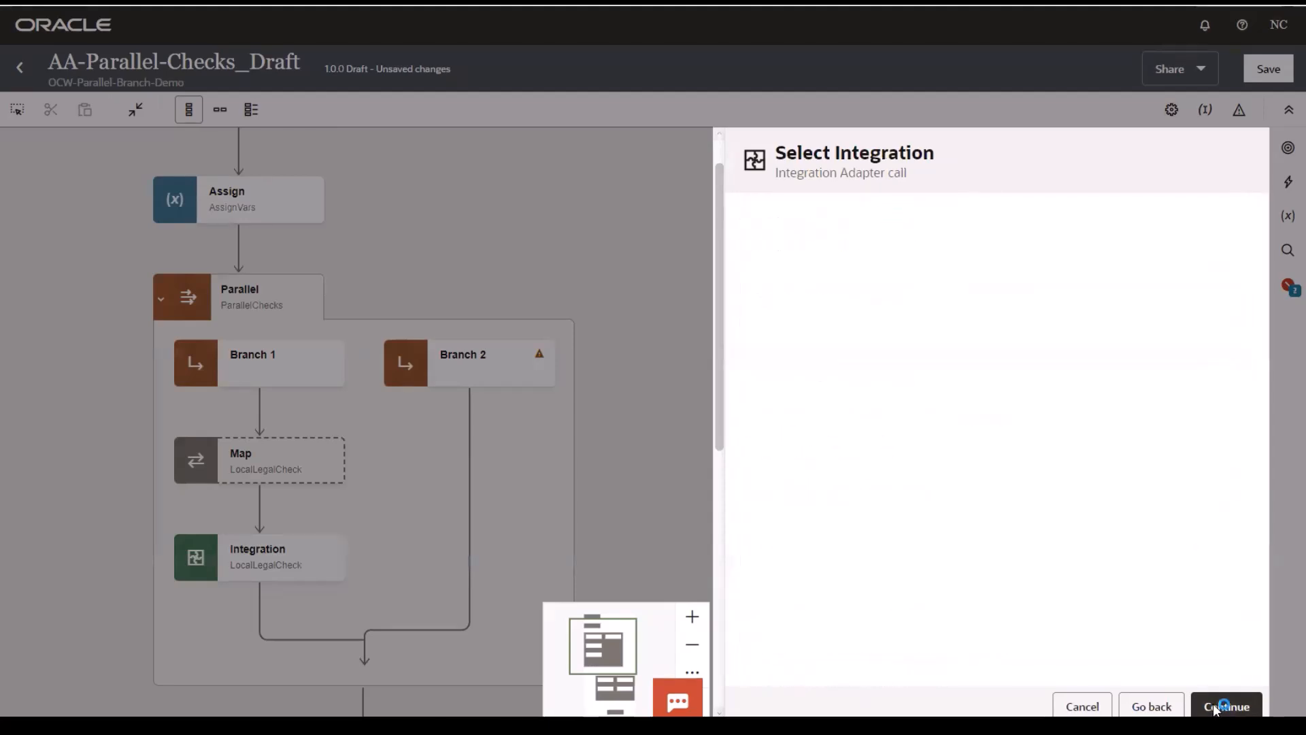
left_click(1215, 708)
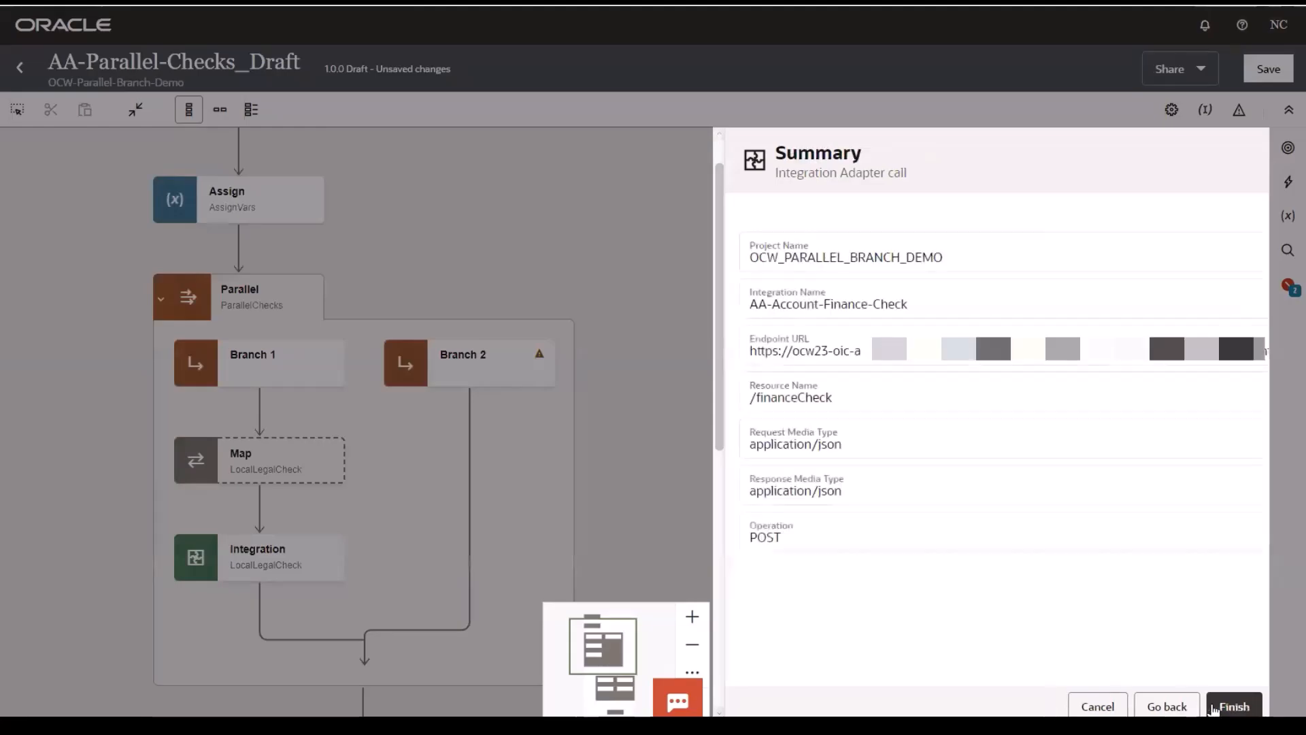
left_click(1233, 706)
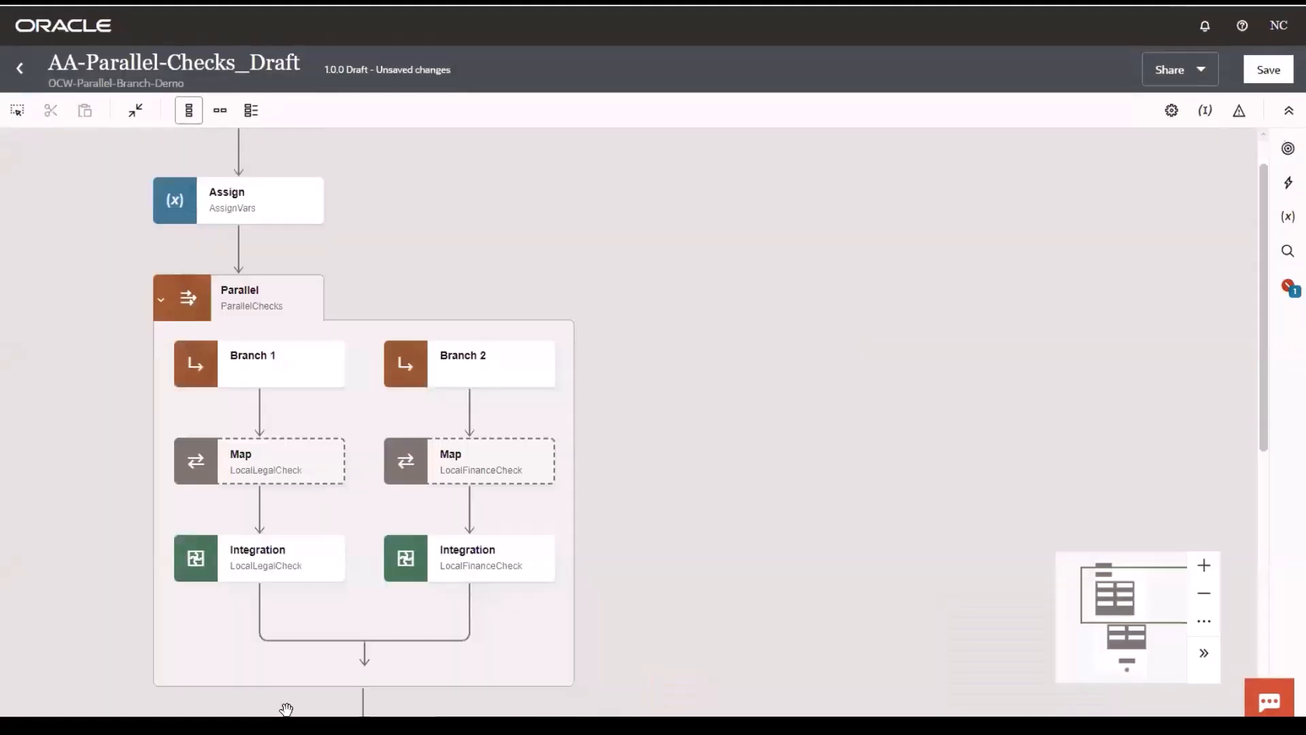
left_click(332, 376)
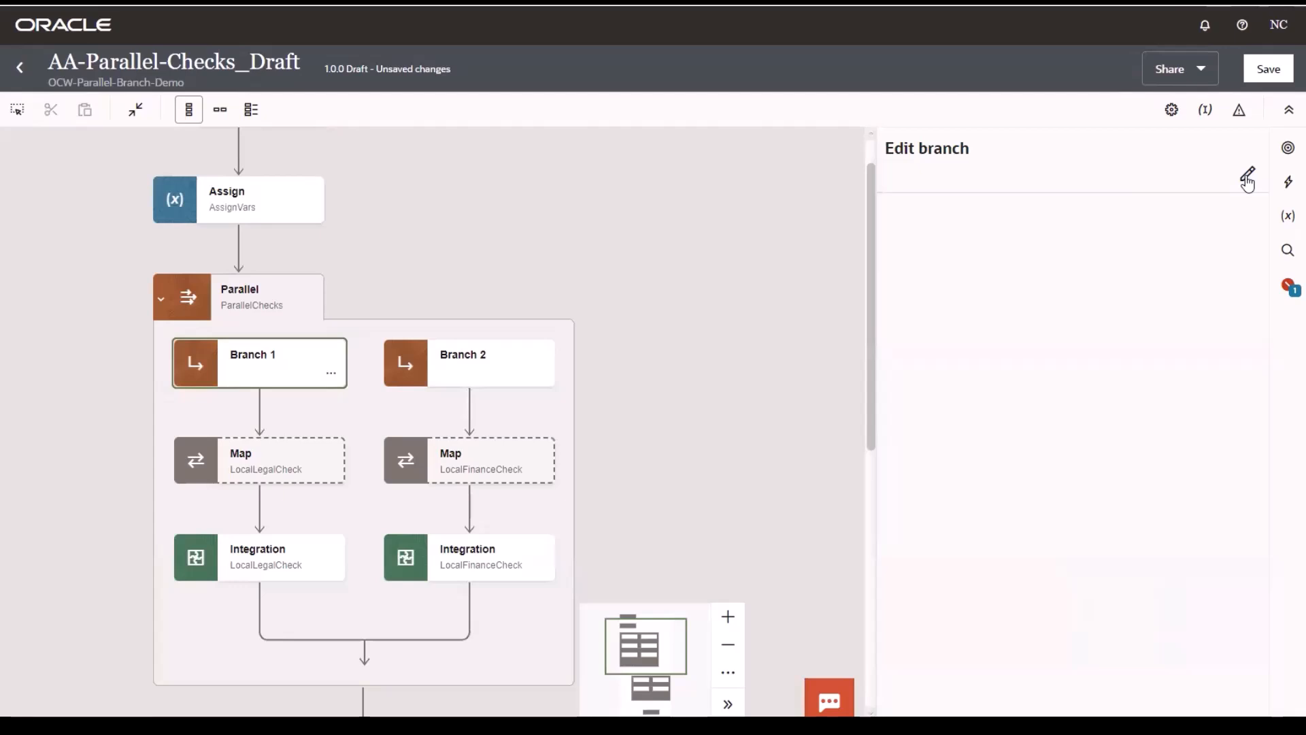
Step: Name Branch 1 LegalCheck
left_click(933, 181)
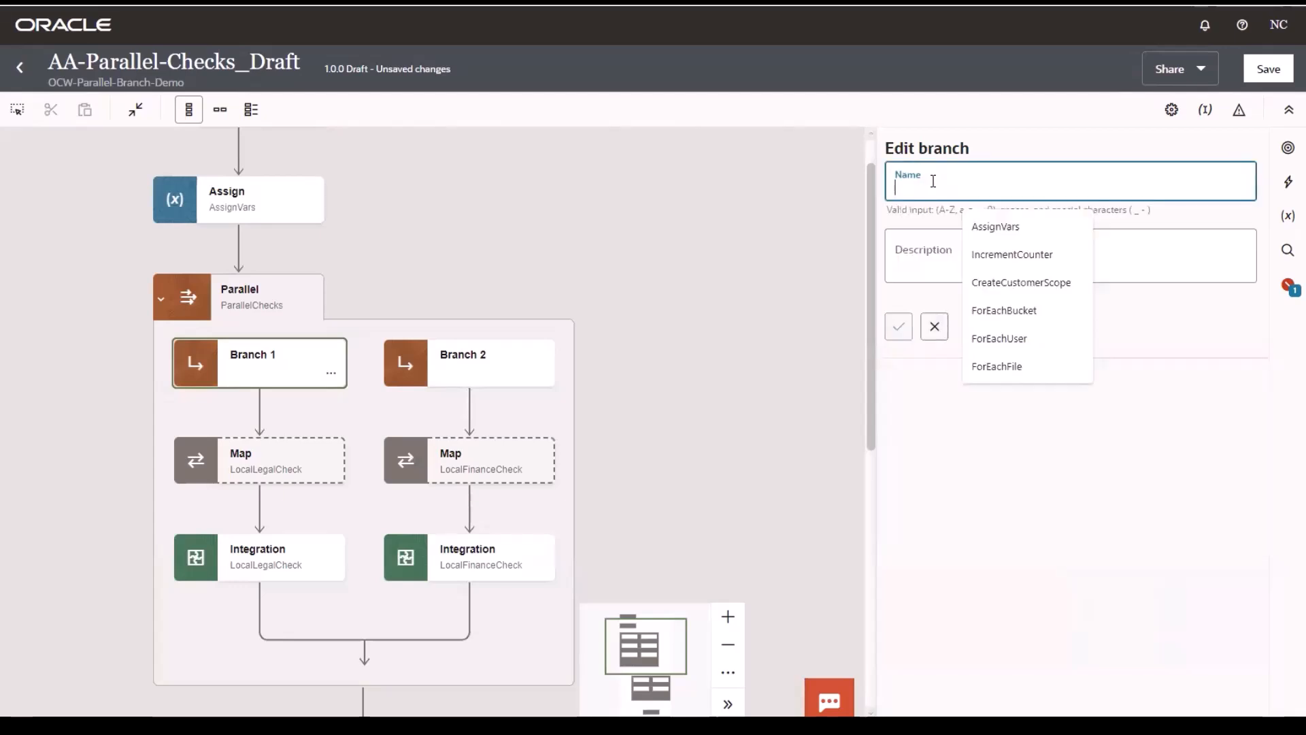
type("LegalCheck")
left_click(898, 325)
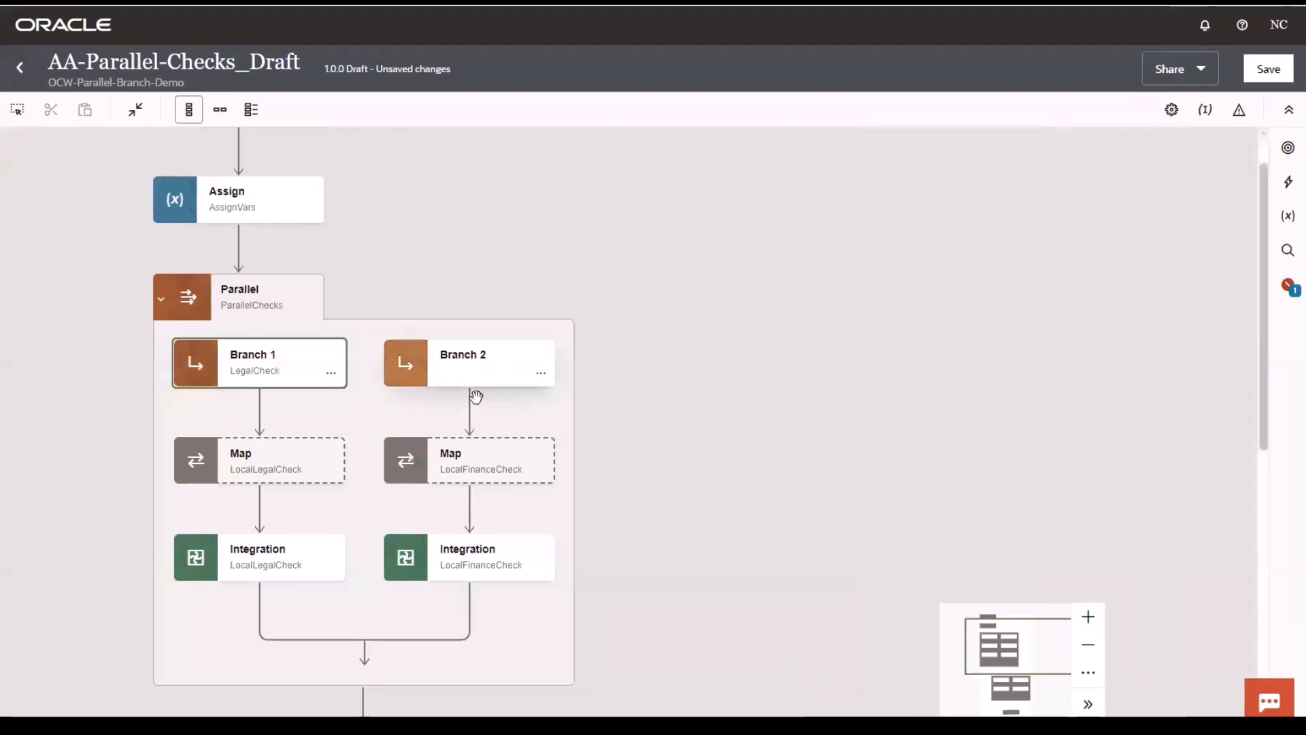
Step: Name Branch 2 FinanceCheck and close the branch editor
left_click(539, 373)
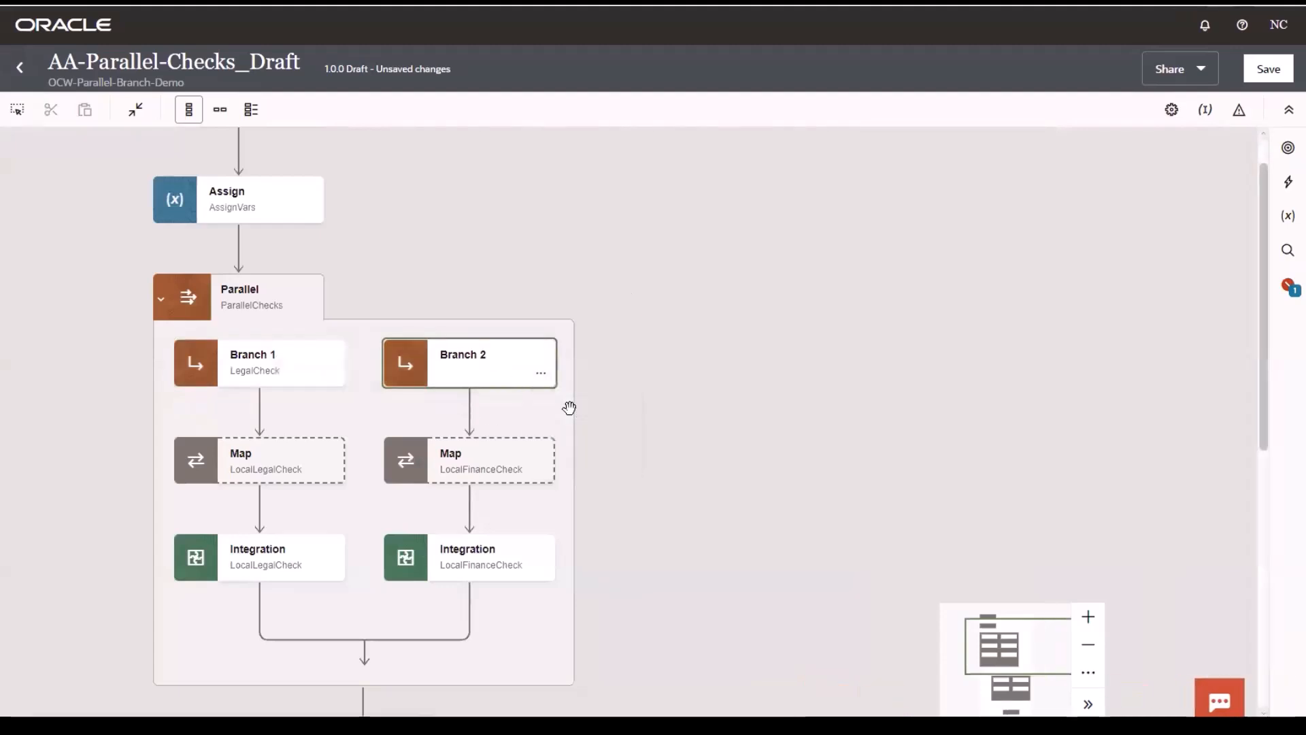
left_click(572, 411)
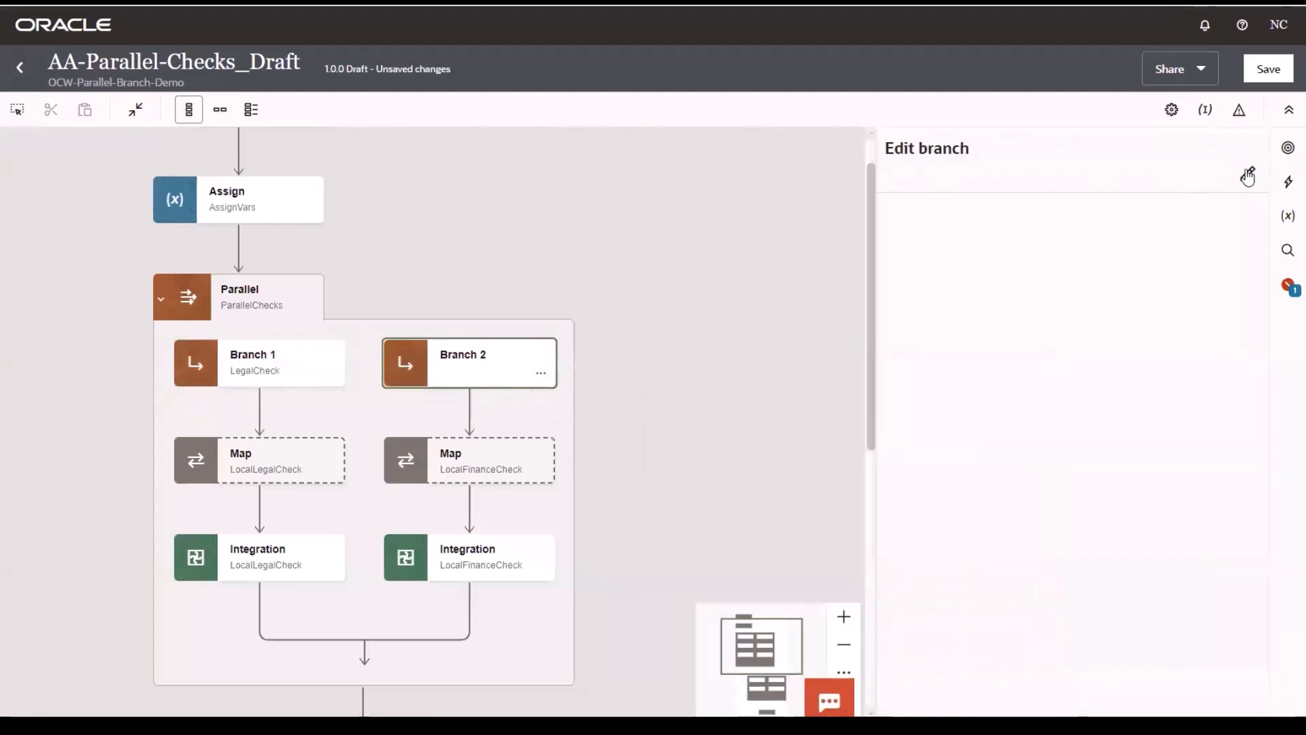
left_click(1249, 175)
left_click(1006, 193)
type("FinanceCheck")
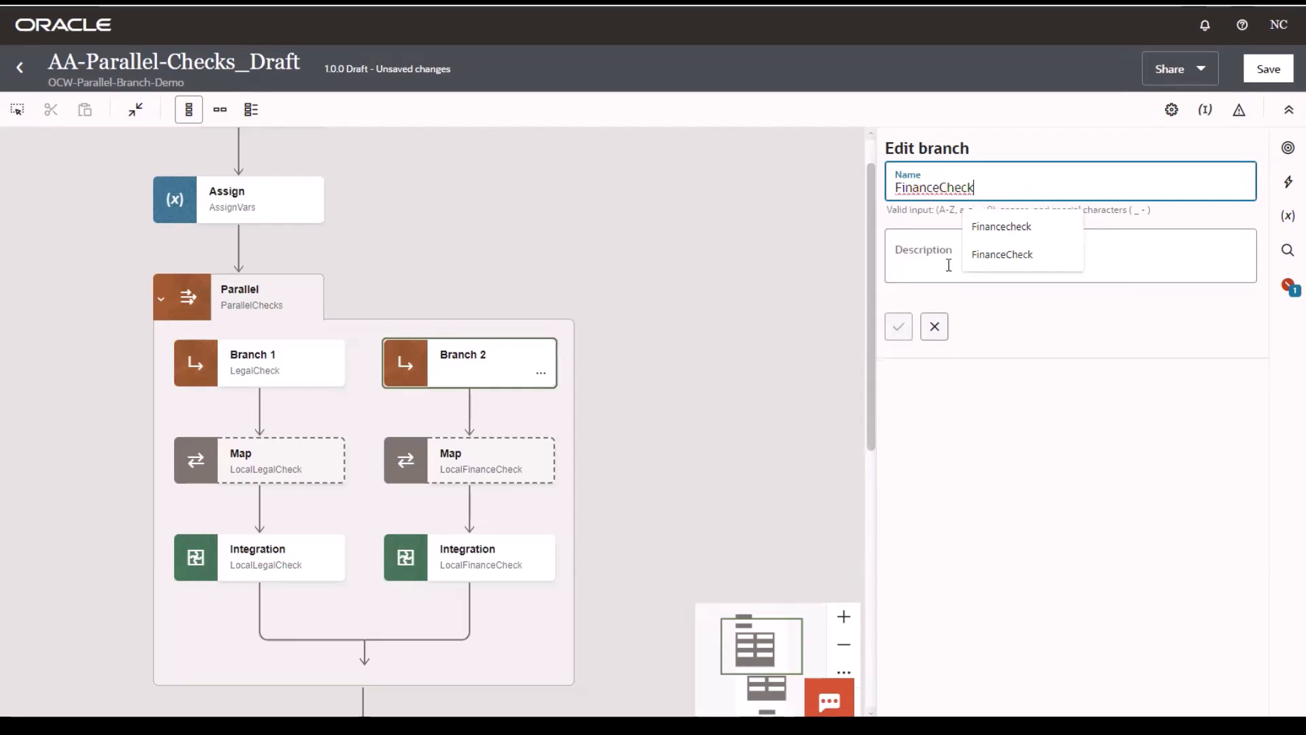
left_click(951, 267)
left_click(899, 326)
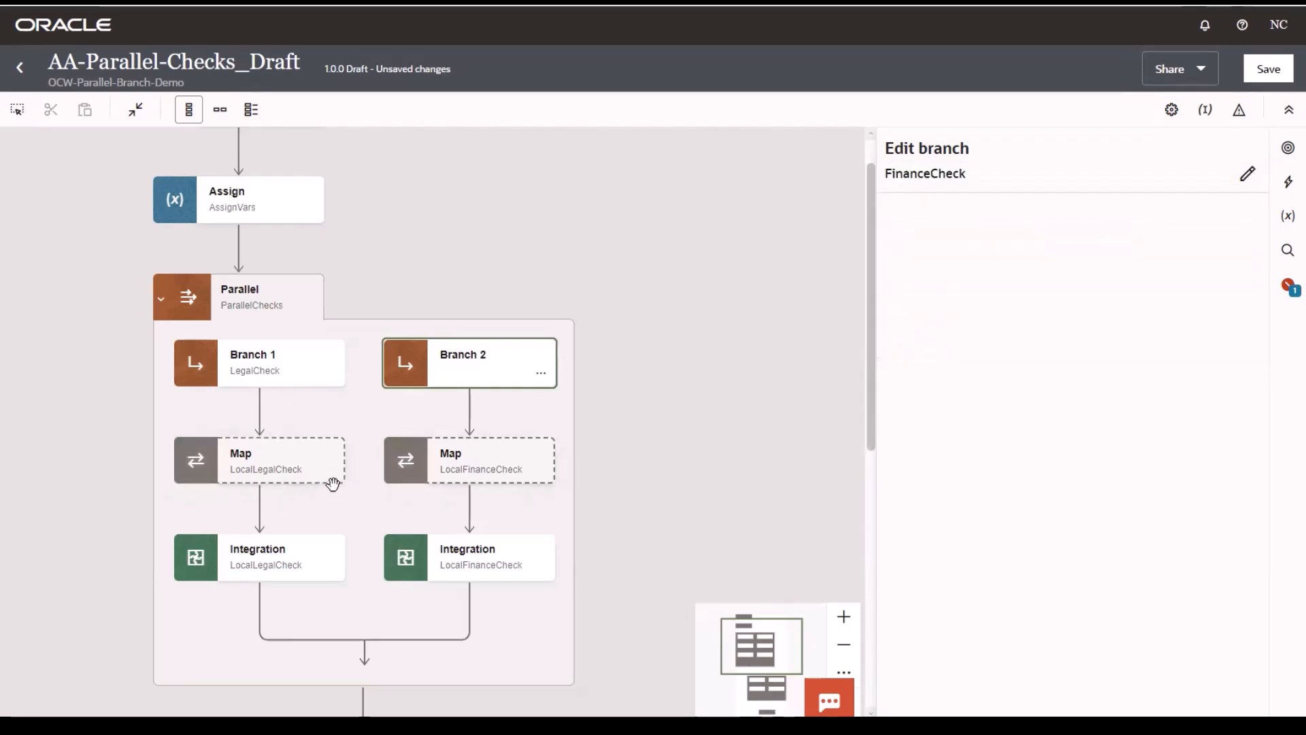
key("ctrl+s")
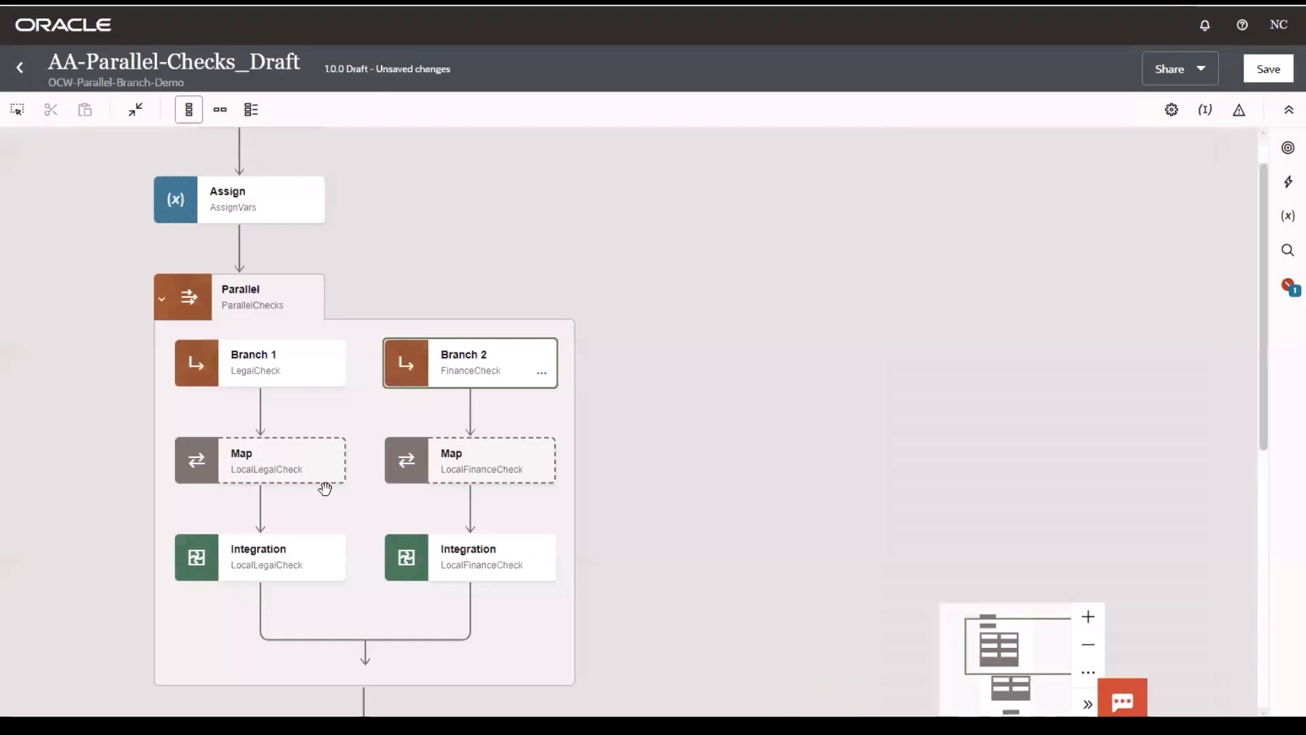
left_click(331, 470)
Step: Map Account Name, Billing Street, City, Postal Code and Billingcountry in LocalLegalCheck, then validate
left_click(373, 513)
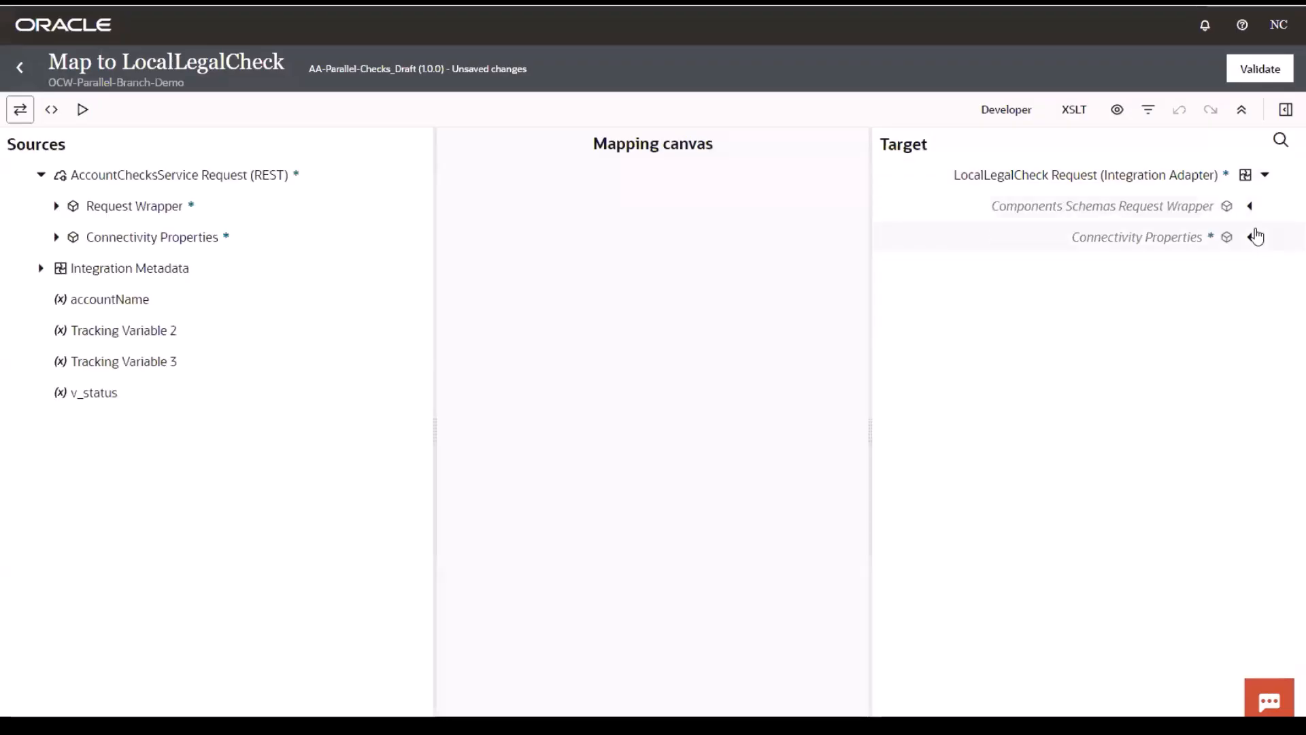
left_click(56, 205)
left_click_drag(134, 268, 1117, 238)
left_click_drag(113, 299, 1208, 279)
left_click_drag(222, 333, 1157, 326)
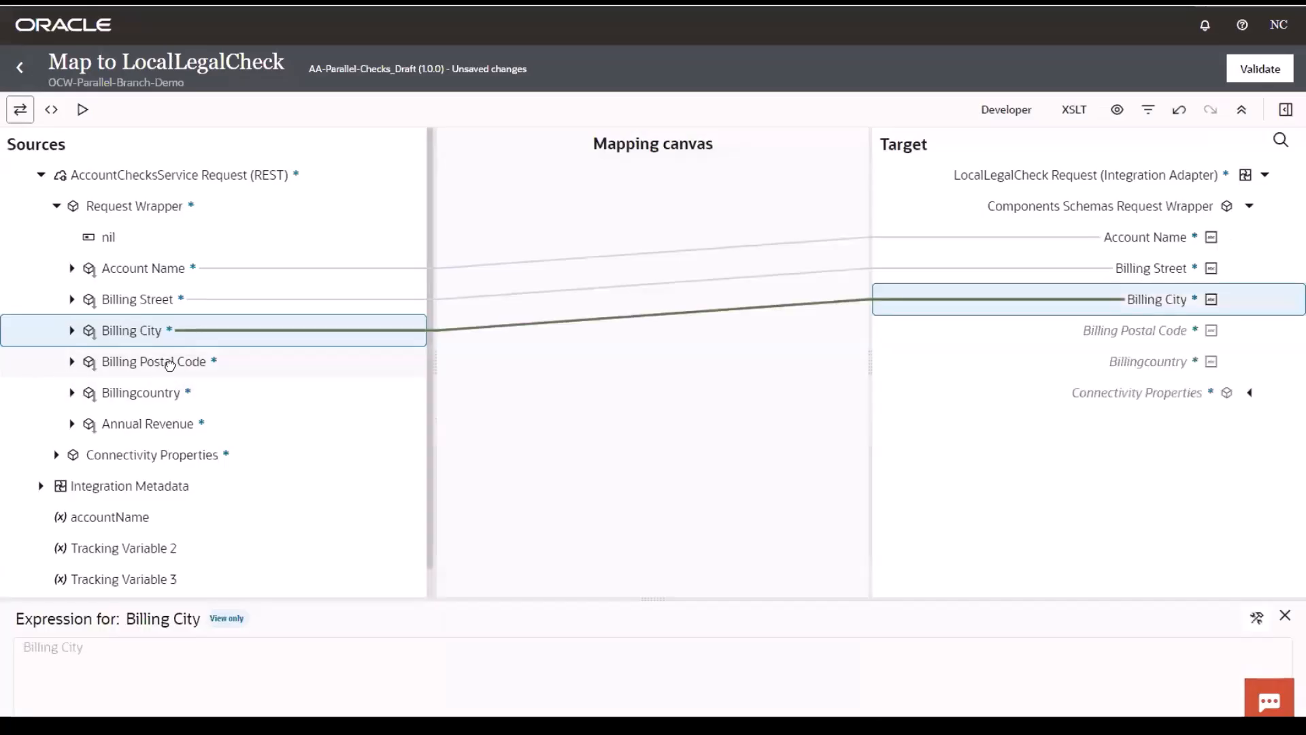
left_click_drag(208, 364, 1059, 332)
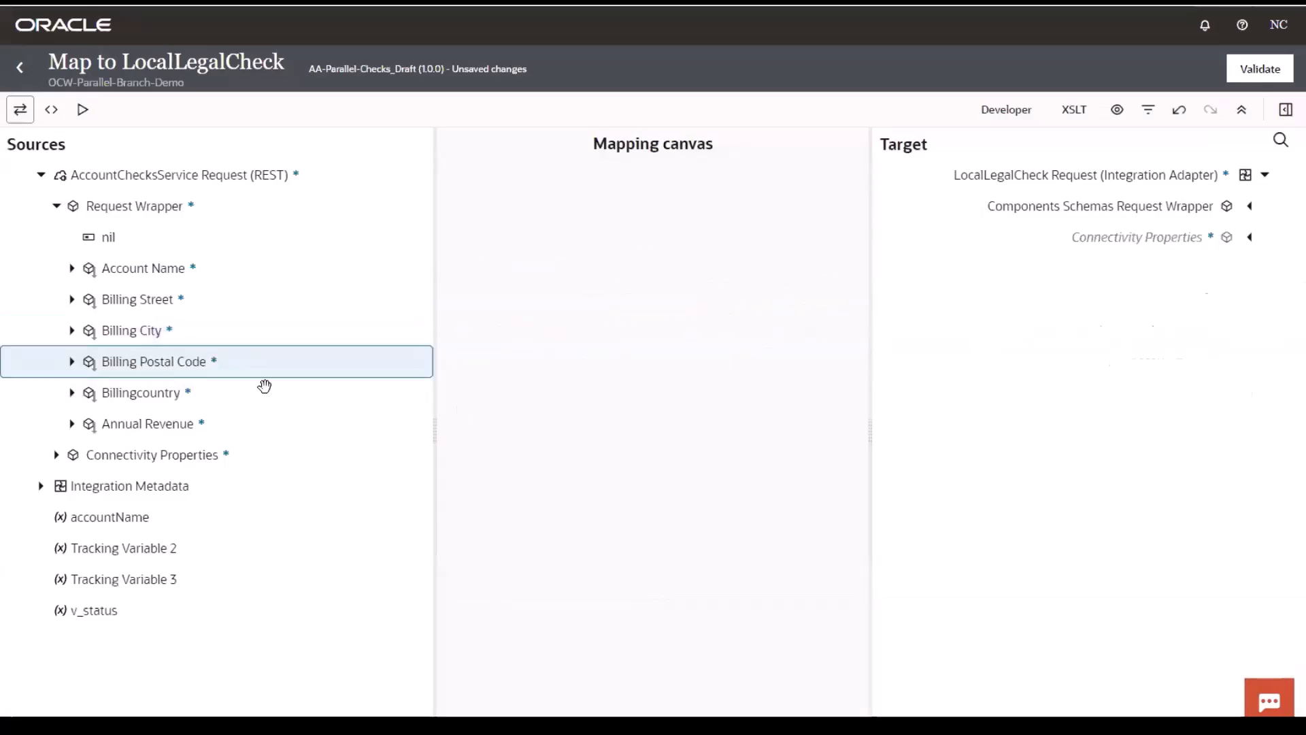
left_click_drag(124, 400, 1085, 362)
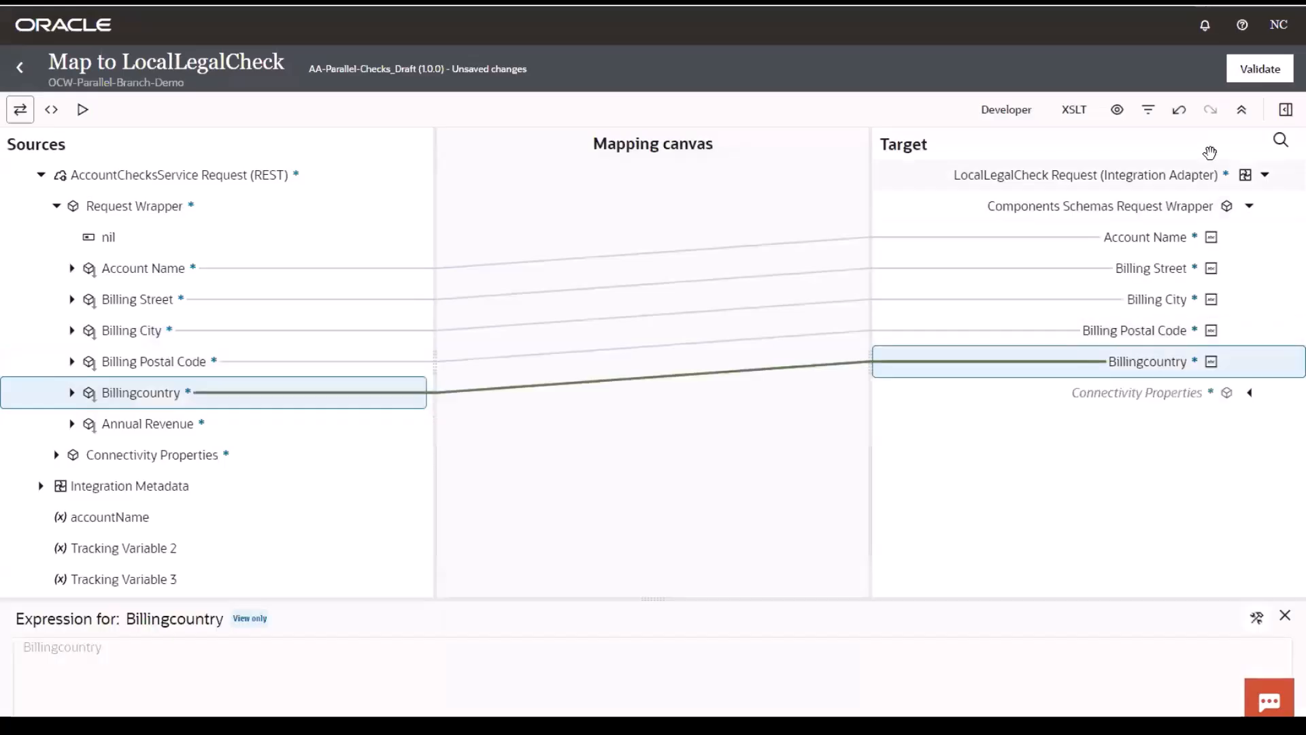
left_click(1259, 71)
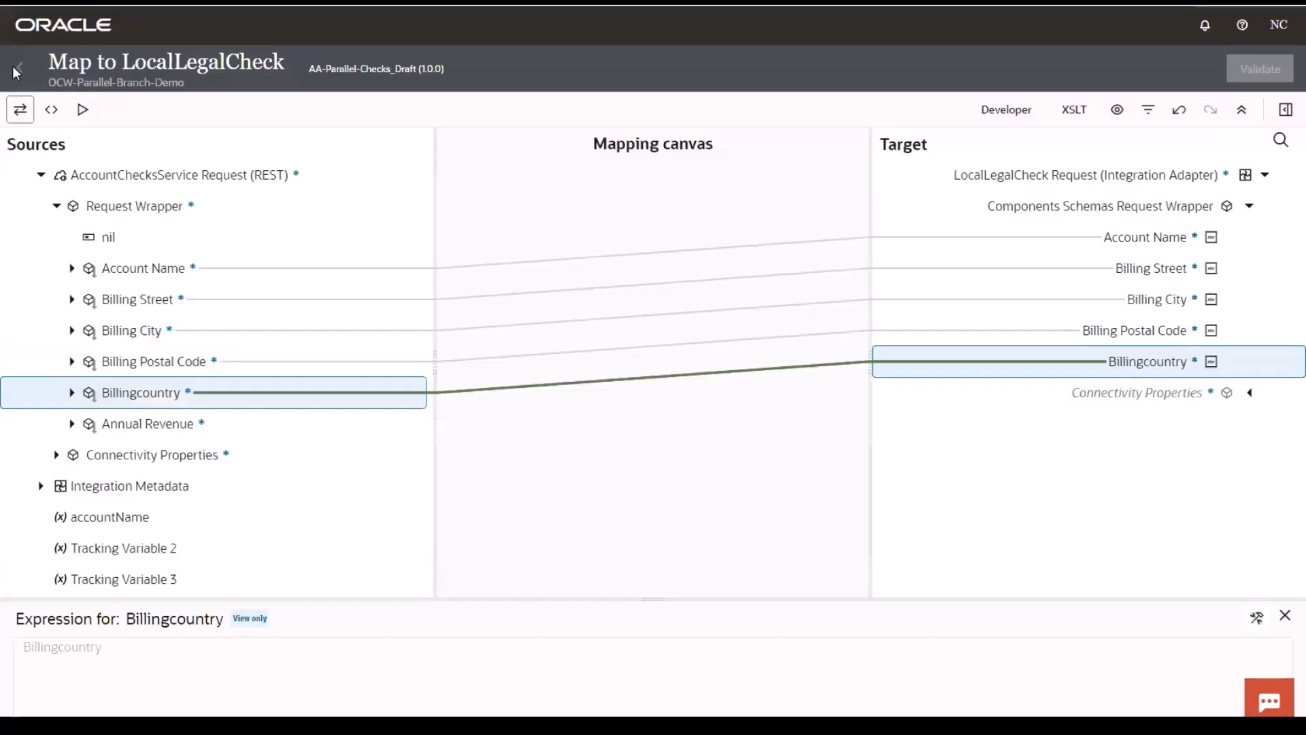
left_click(23, 74)
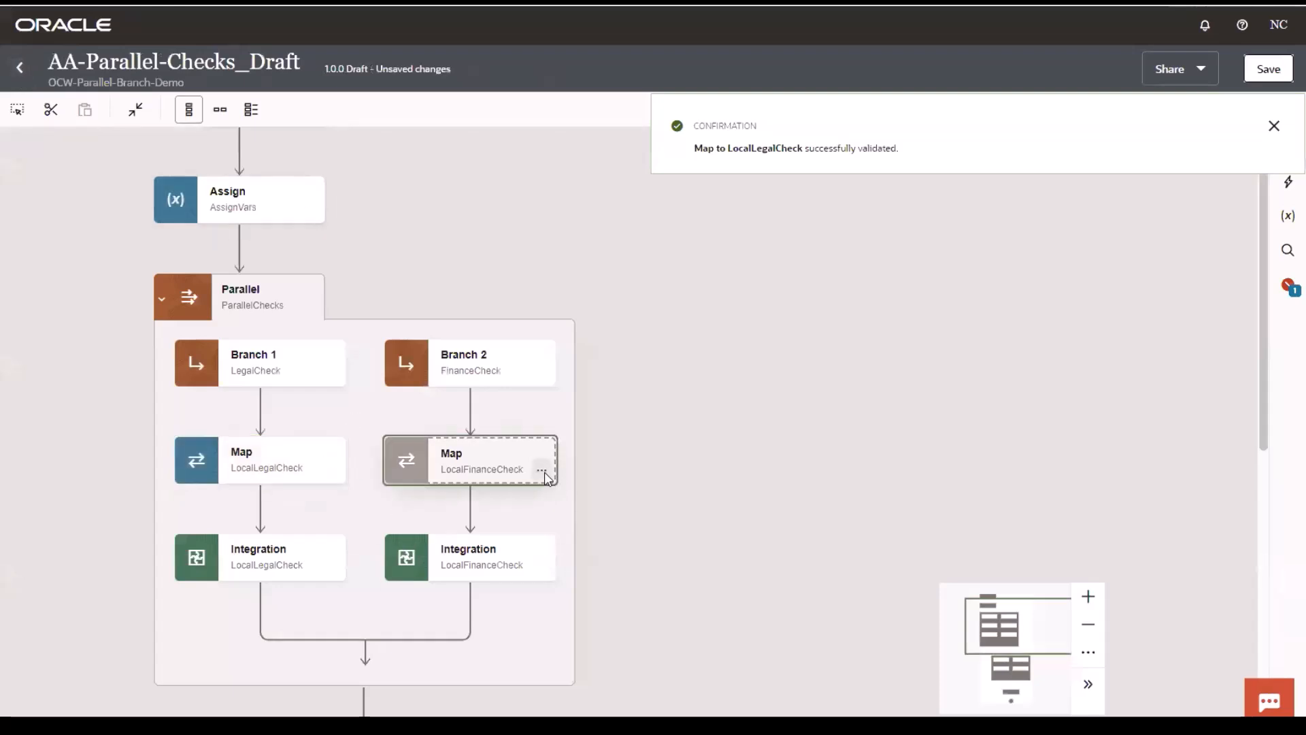
left_click(543, 470)
Step: Map Annual Revenue, Account Name and the billing fields in LocalFinanceCheck, then validate
left_click(569, 509)
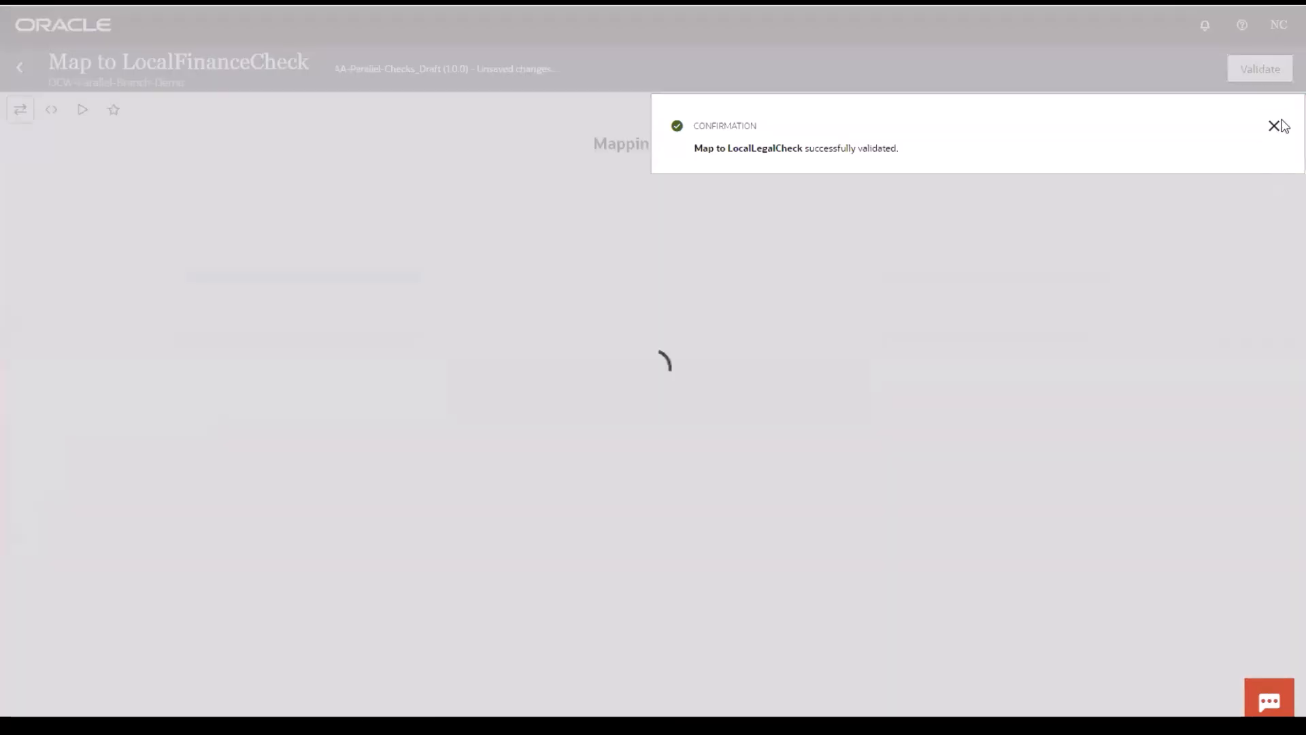
left_click(1275, 127)
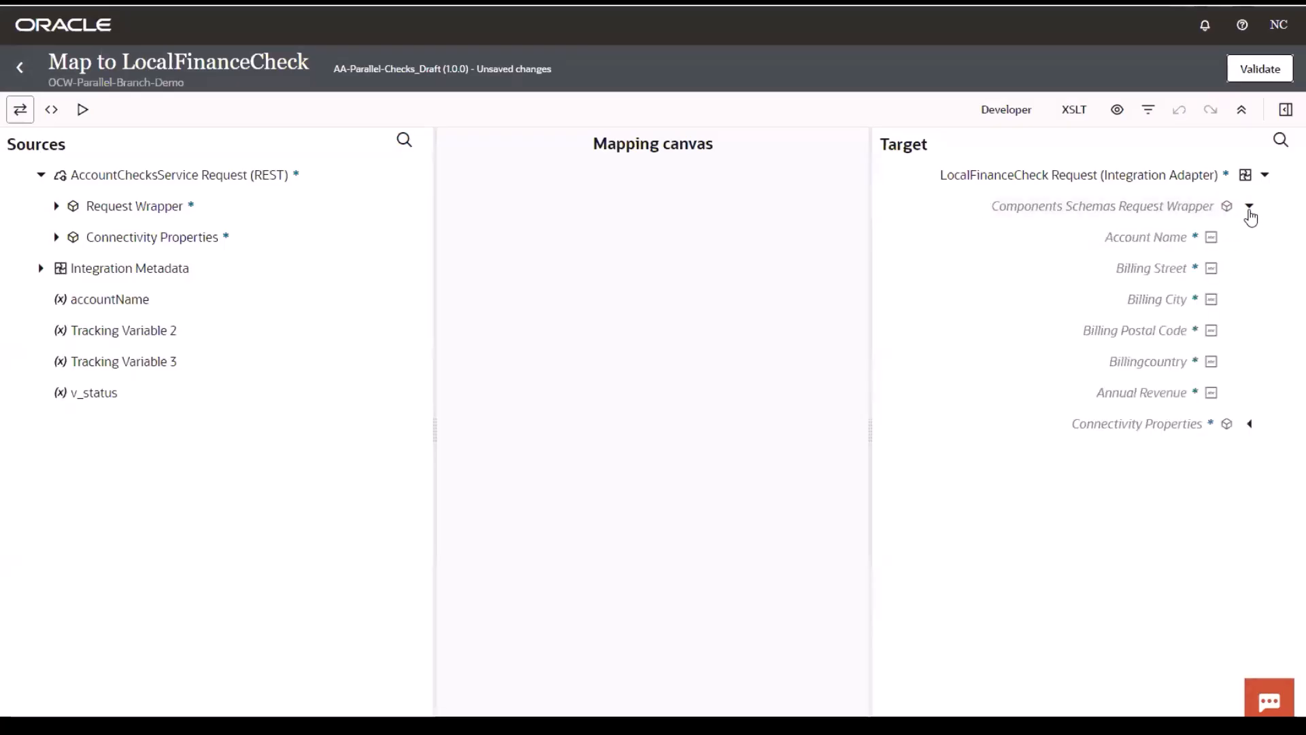
left_click(54, 207)
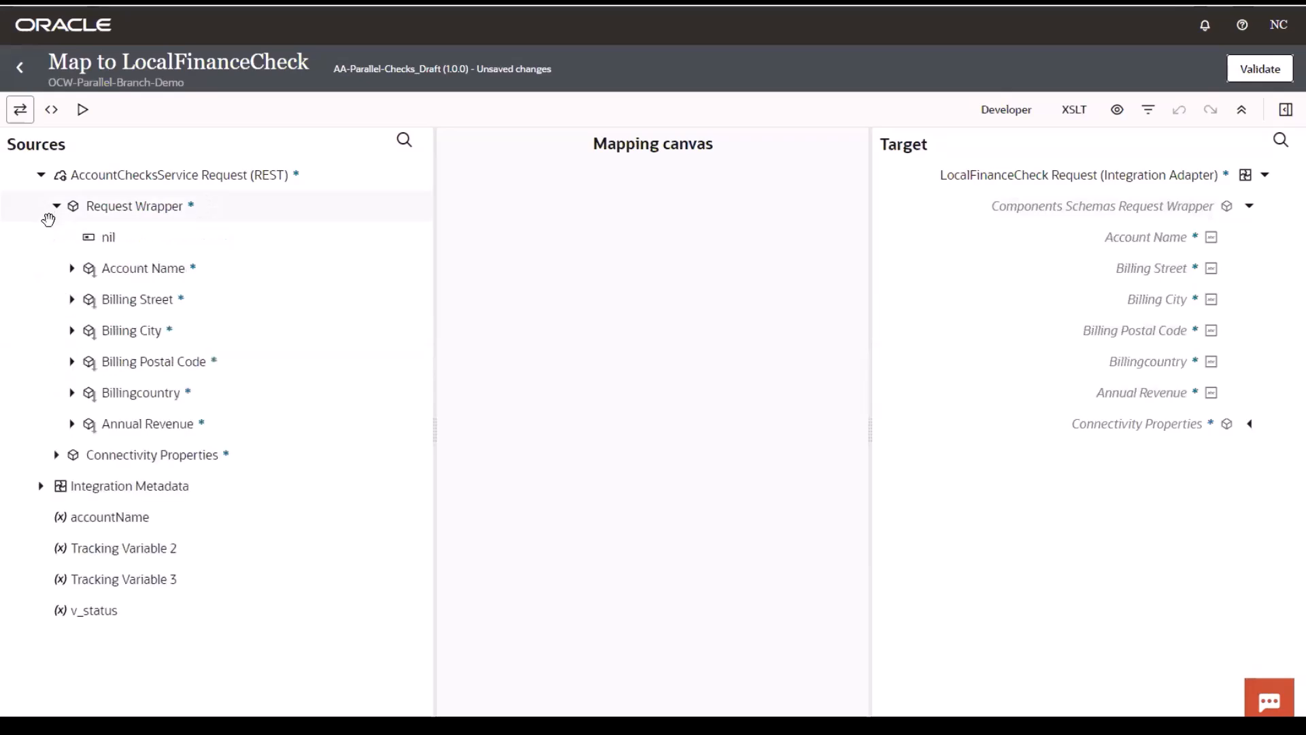
left_click_drag(148, 423, 1024, 409)
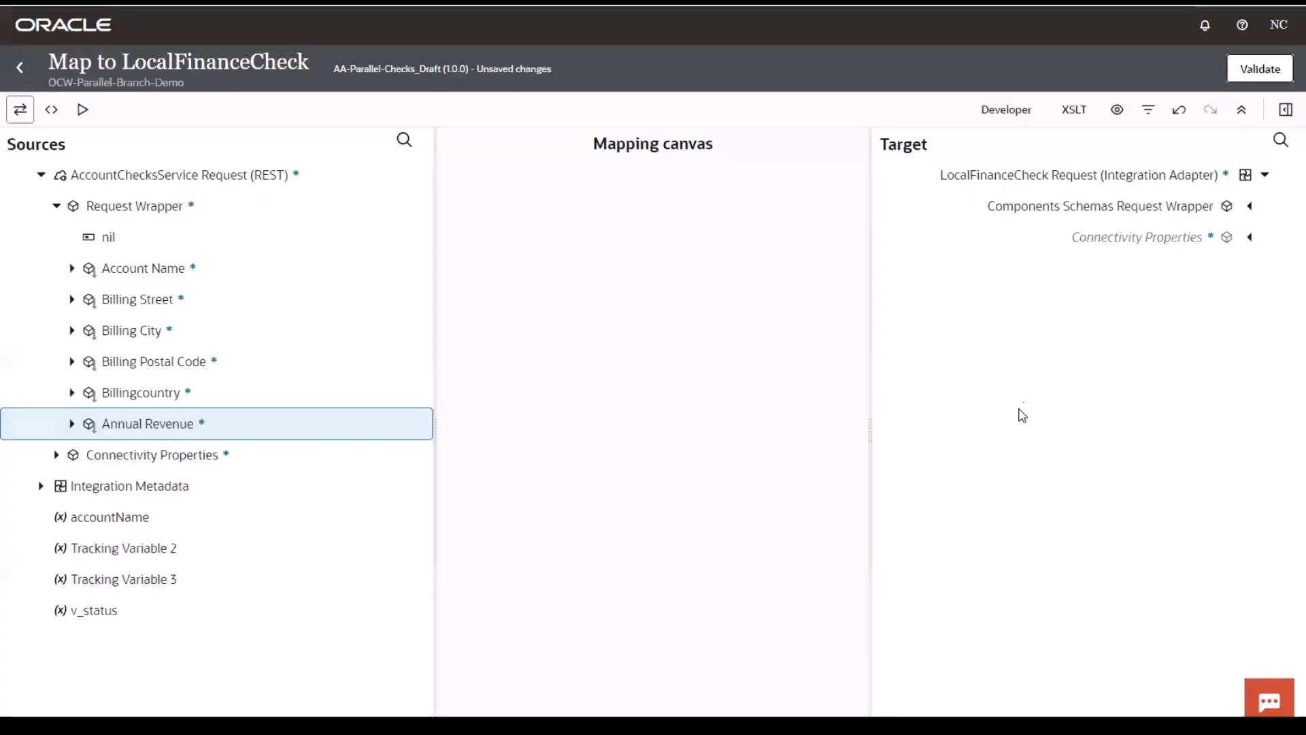
left_click_drag(125, 265, 311, 257)
left_click_drag(786, 286, 1100, 266)
left_click_drag(643, 255, 1105, 237)
left_click_drag(130, 338, 1177, 299)
left_click_drag(391, 354, 1129, 332)
left_click_drag(173, 400, 1139, 355)
left_click(1257, 71)
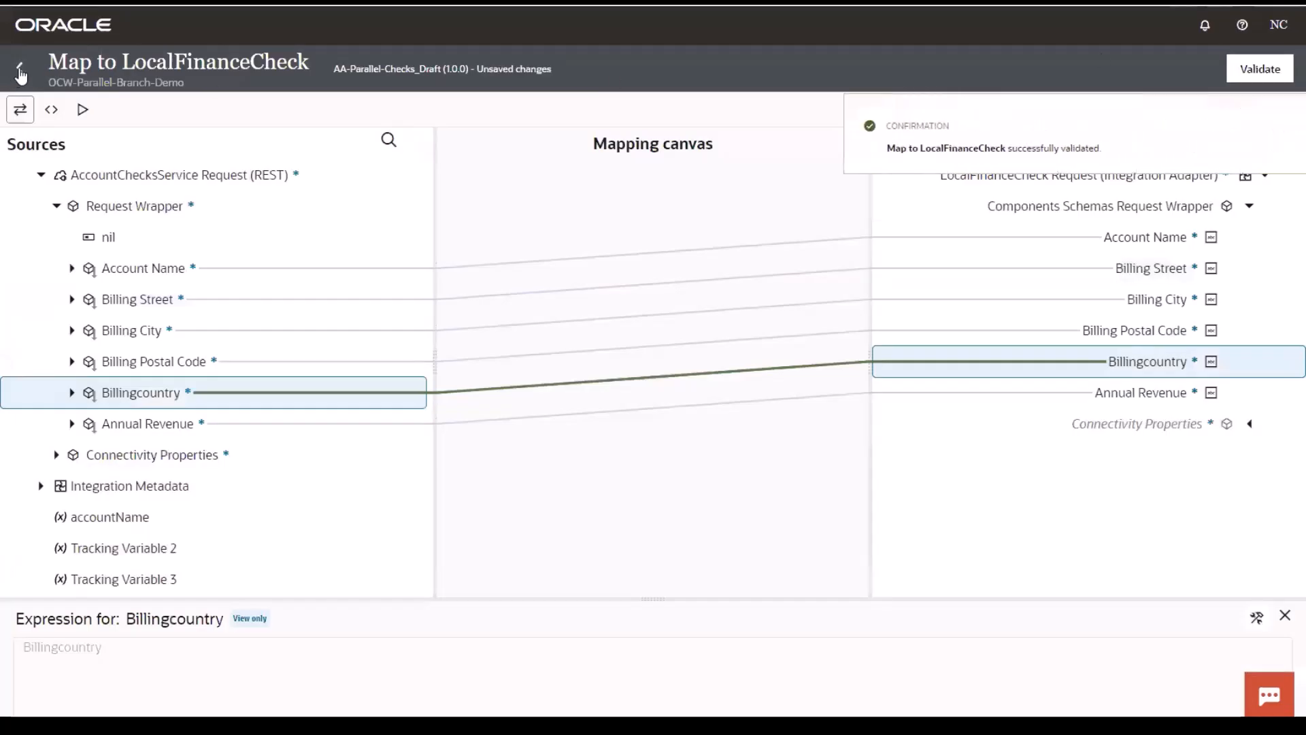
left_click(20, 72)
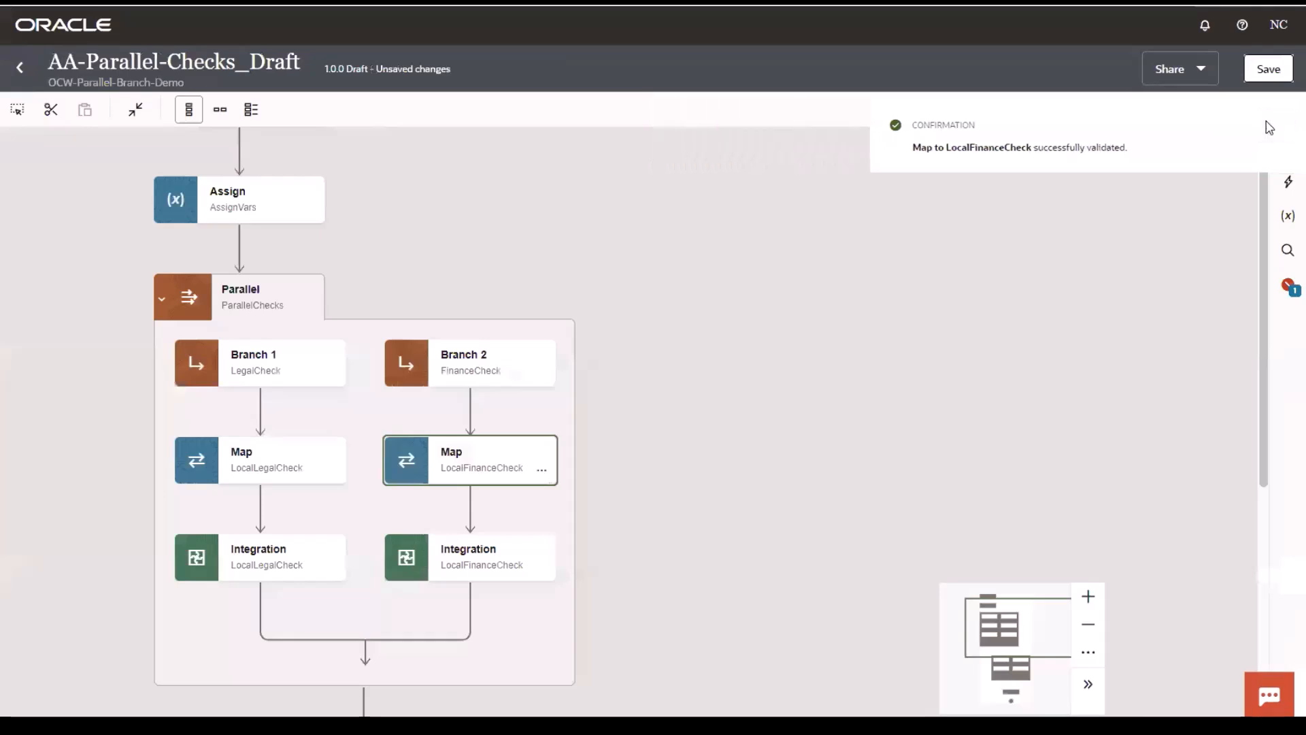
Step: Dismiss the validation notice and review the integration's business identifiers
left_click(1270, 127)
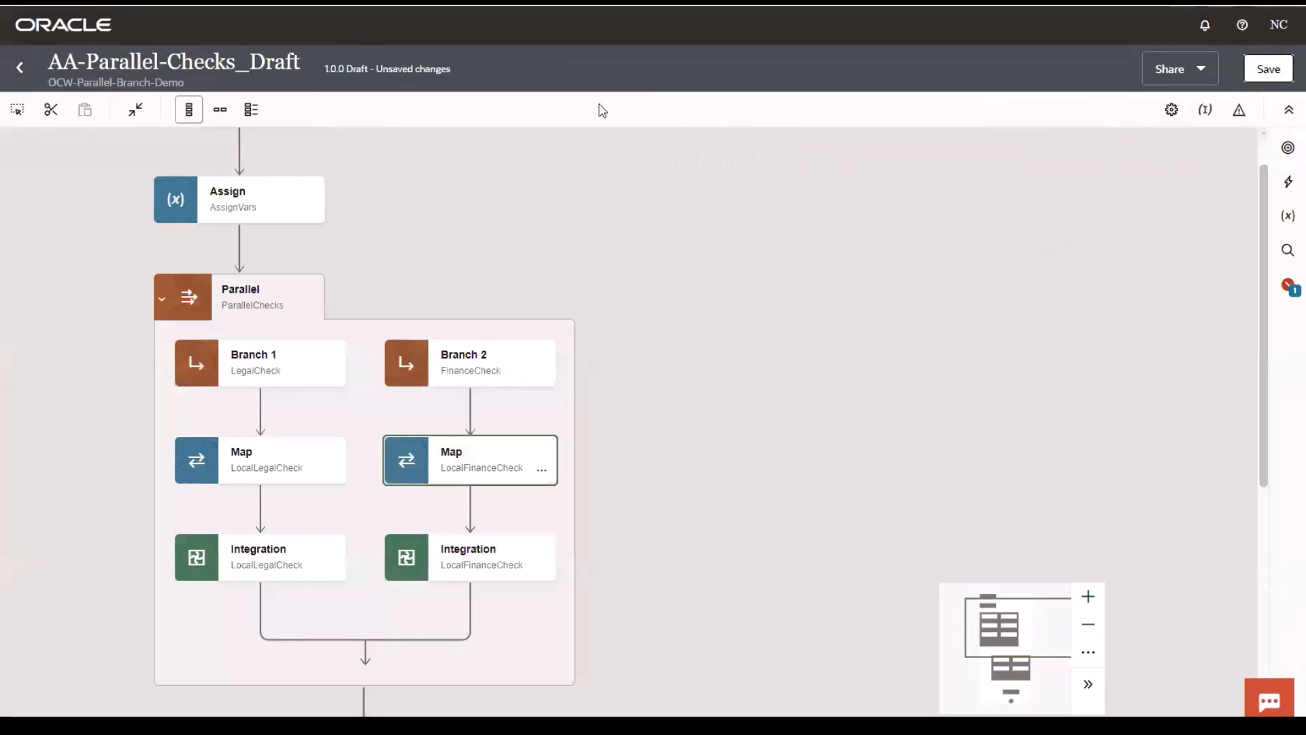
scroll(869, 291, "up", 1)
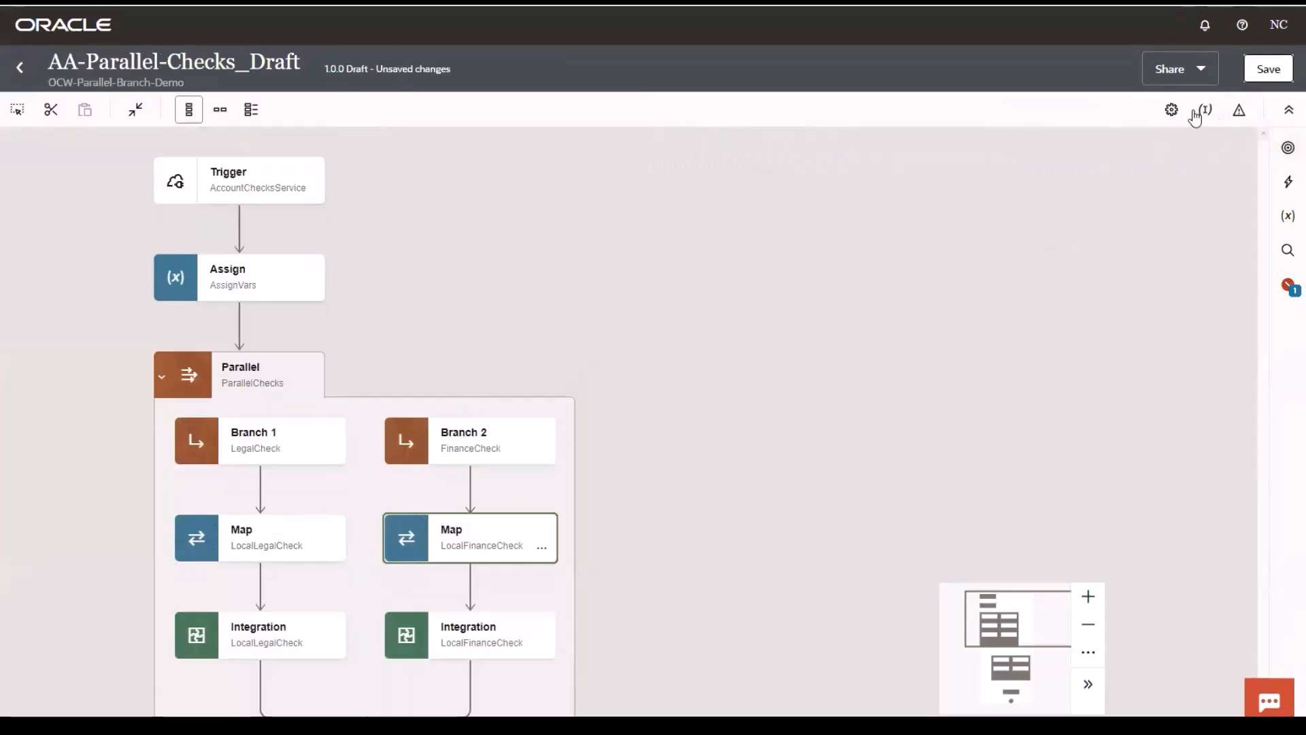
left_click(1208, 109)
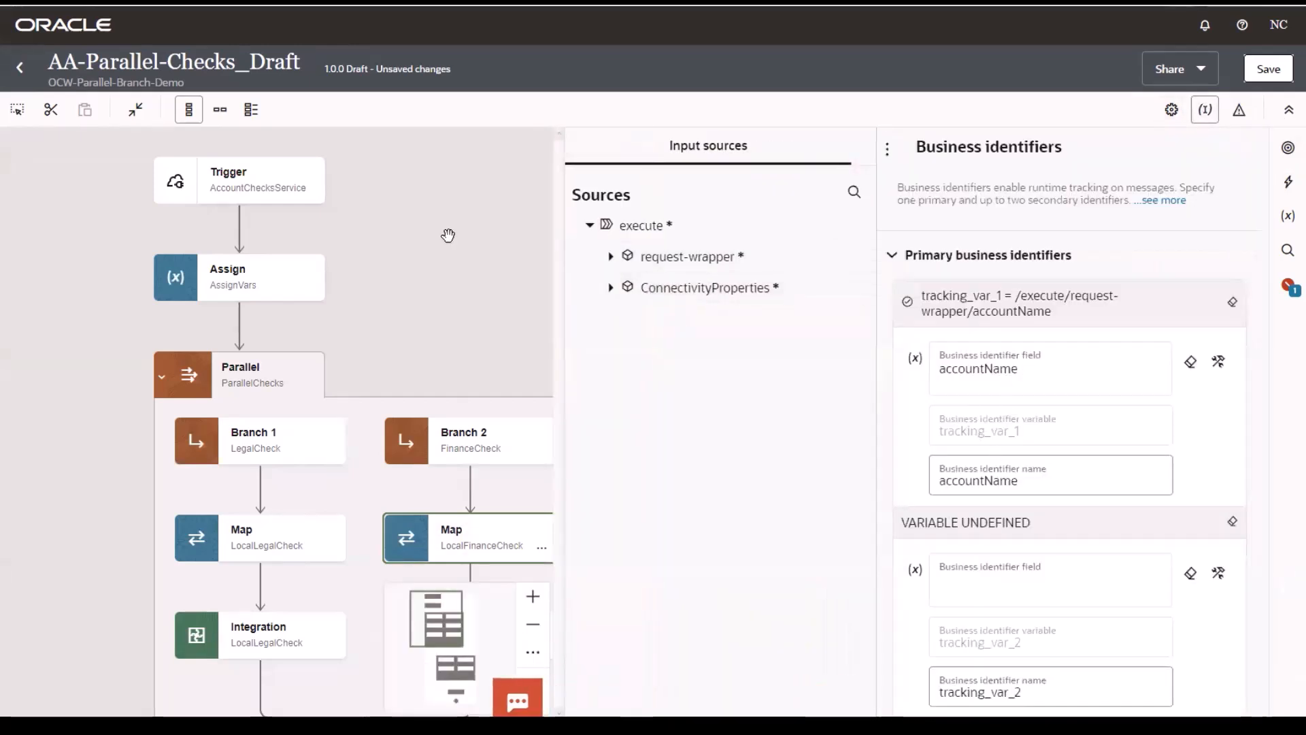
left_click(484, 243)
scroll(496, 272, "down", 5)
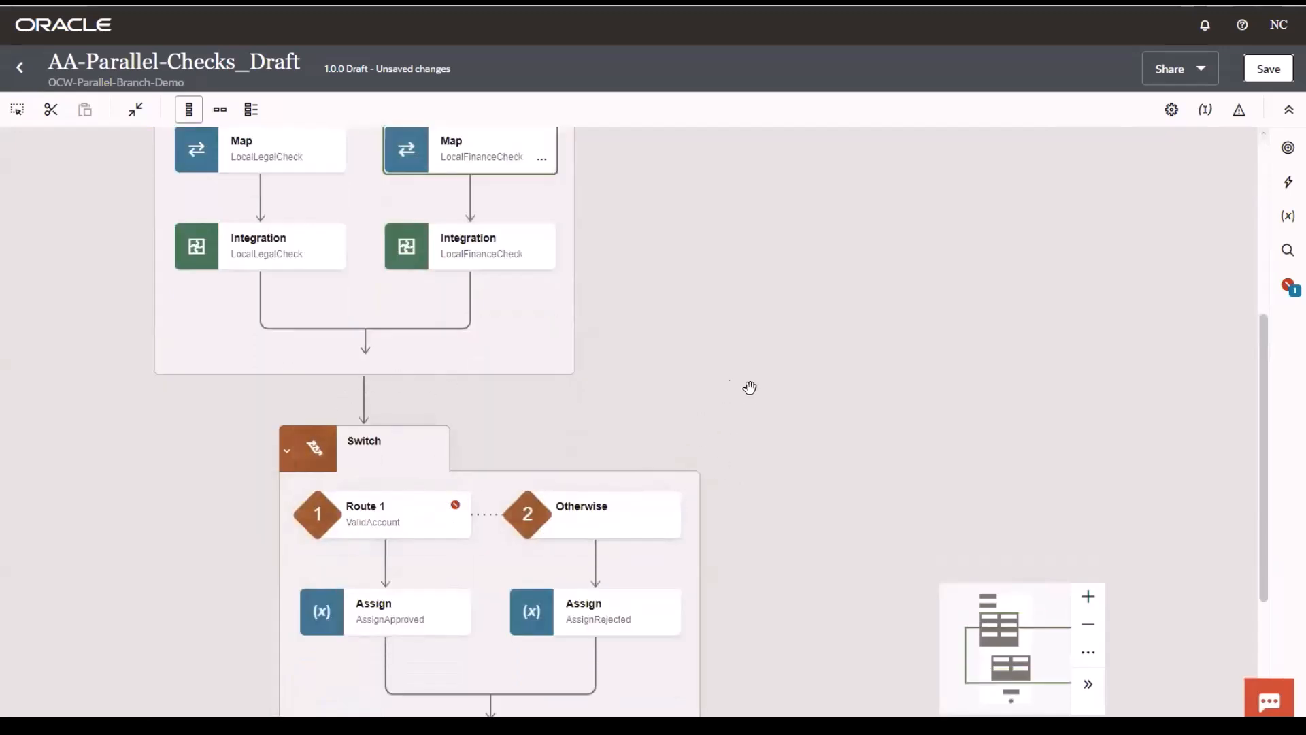
scroll(465, 403, "up", 1)
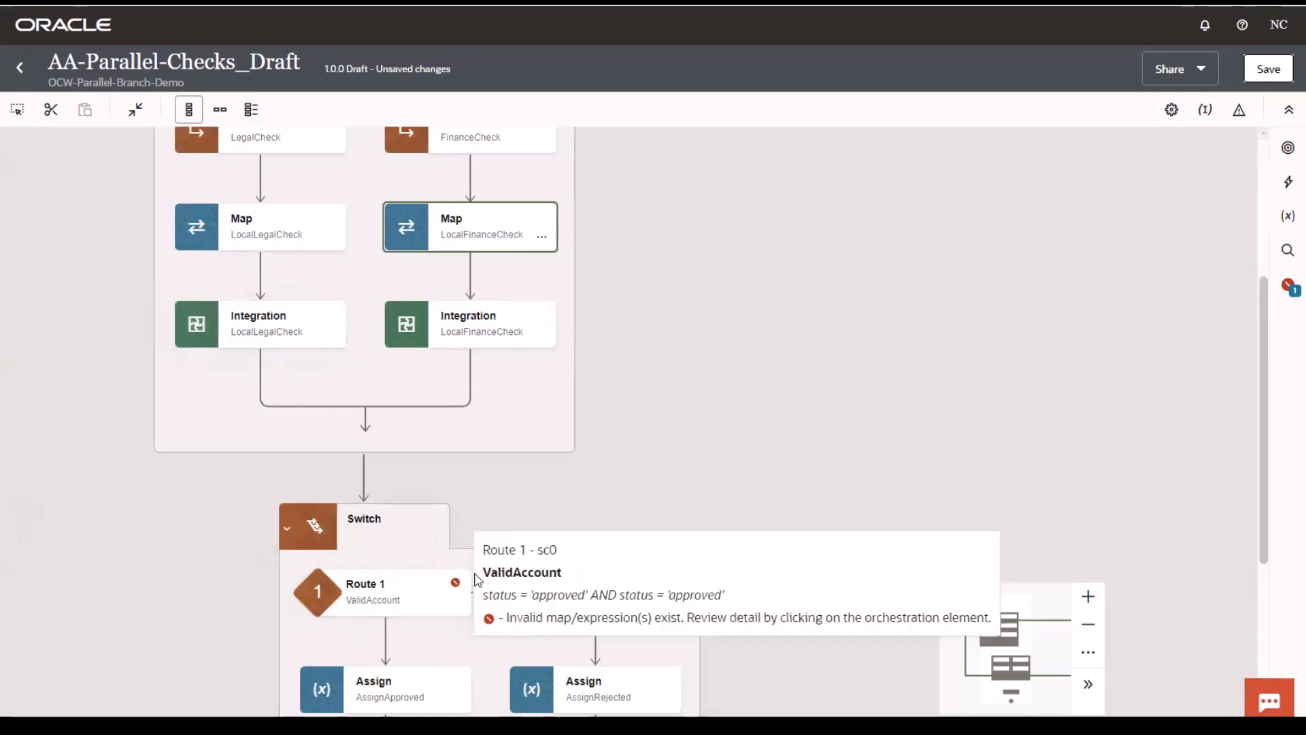
Step: Open the ValidAccount route condition, delete the old condition, and expand LocalFinanceCheck's POSTResponse
left_click(456, 607)
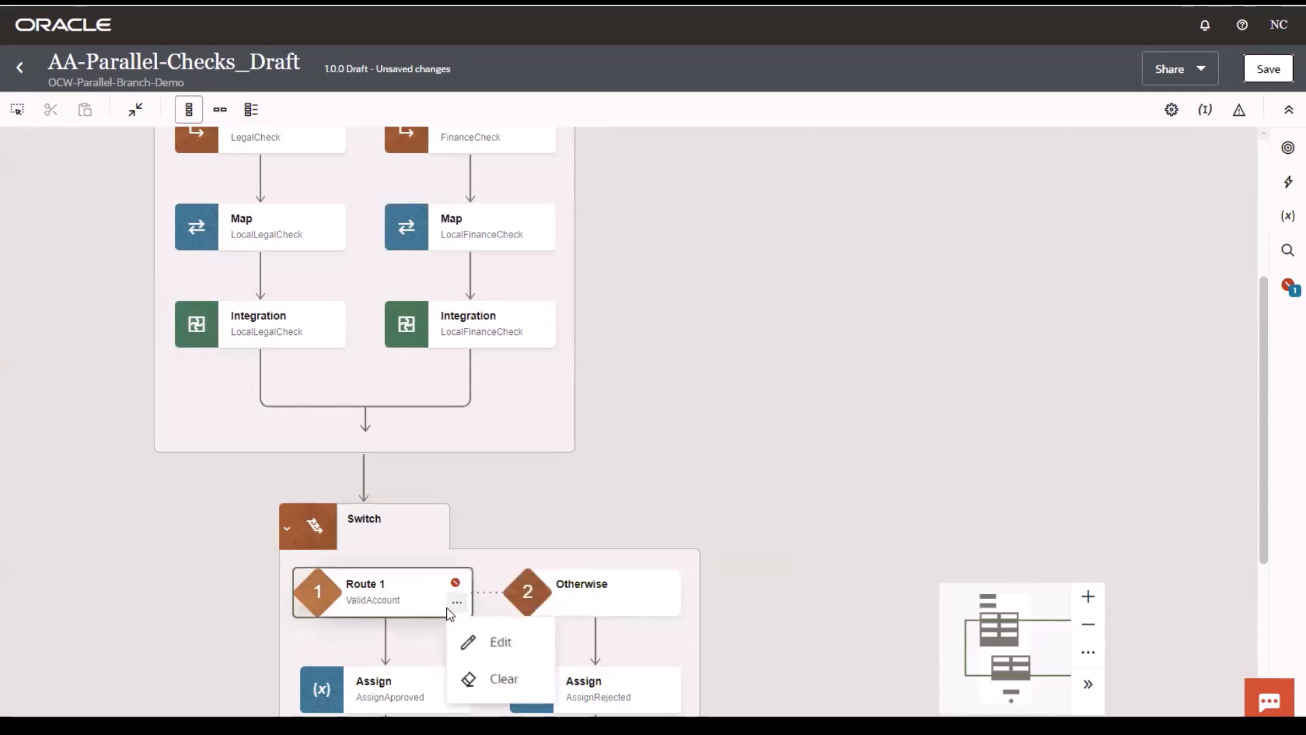
left_click(475, 626)
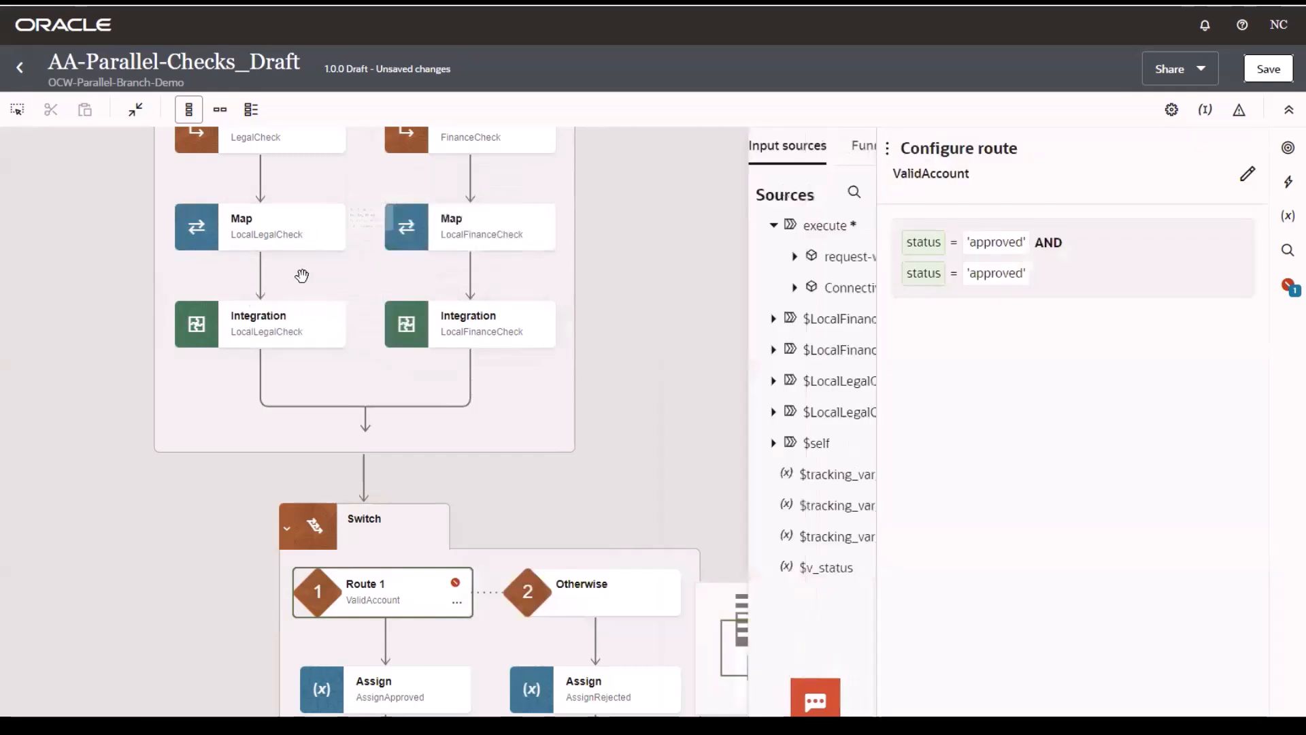
scroll(301, 272, "up", 2)
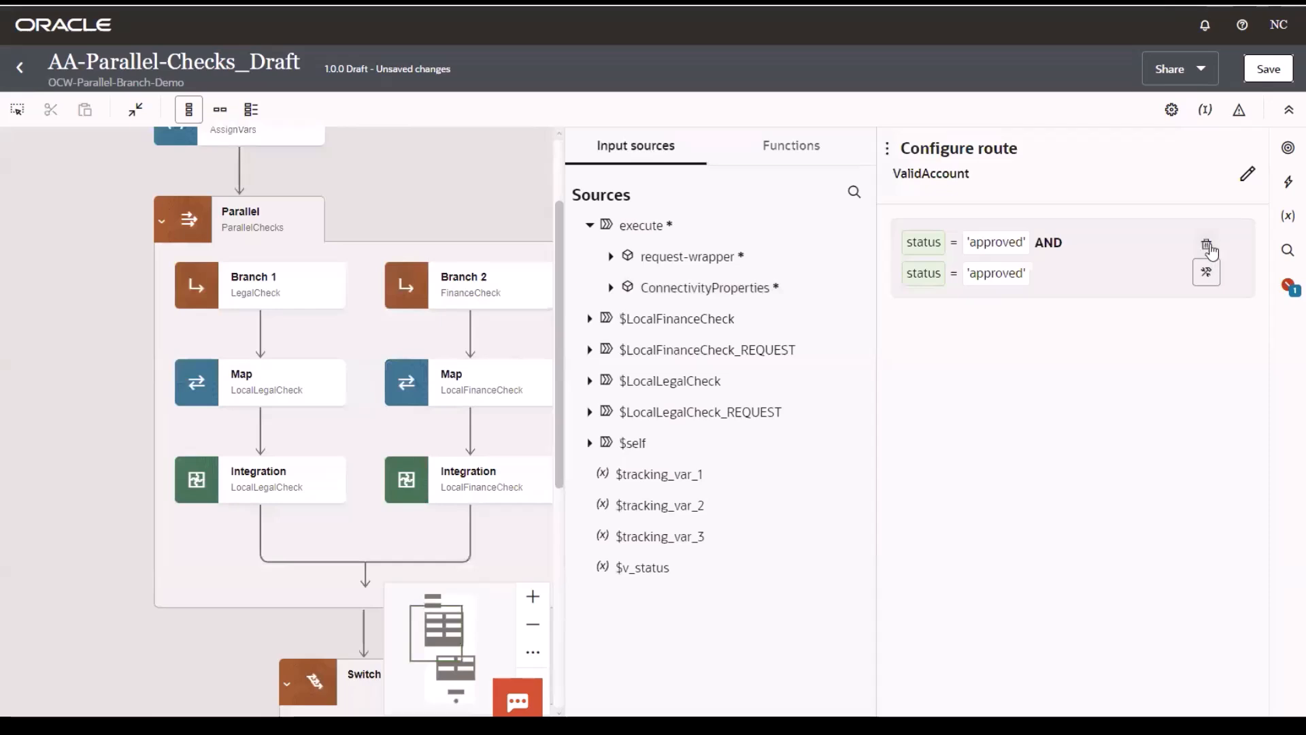
left_click(1206, 243)
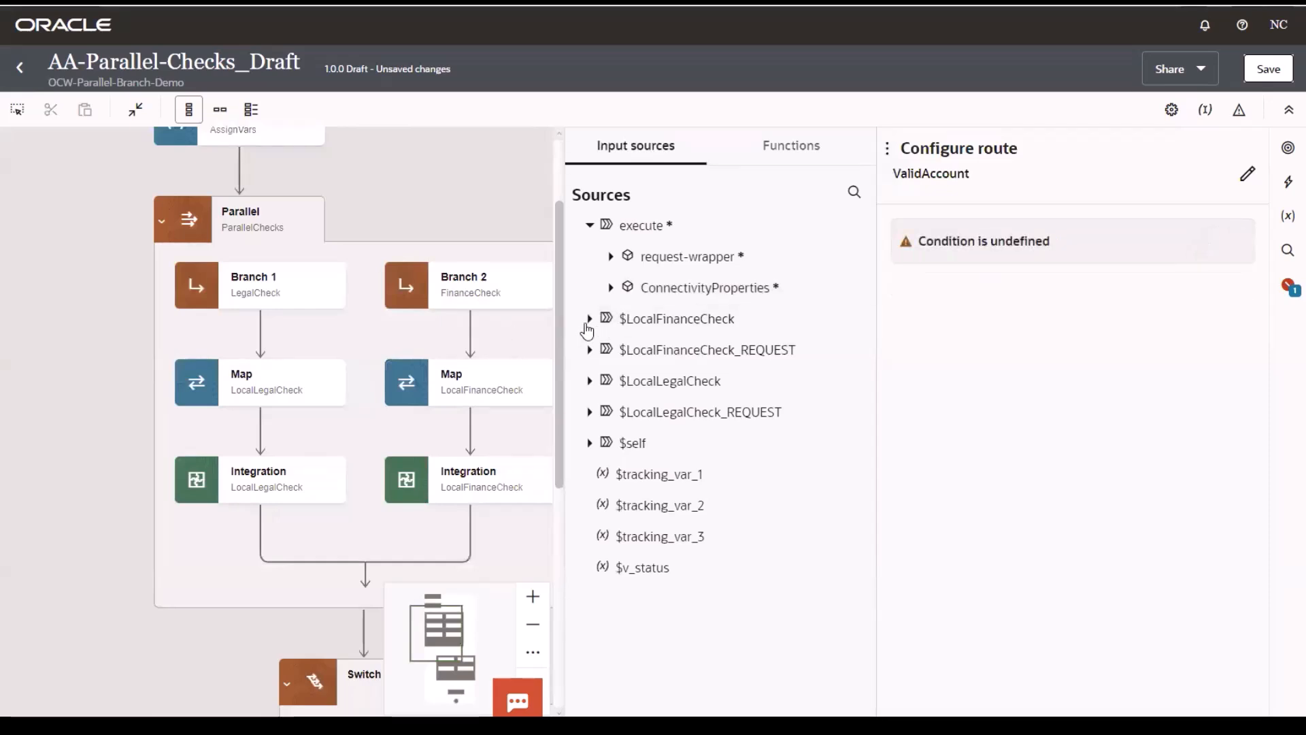
left_click(590, 319)
left_click(611, 349)
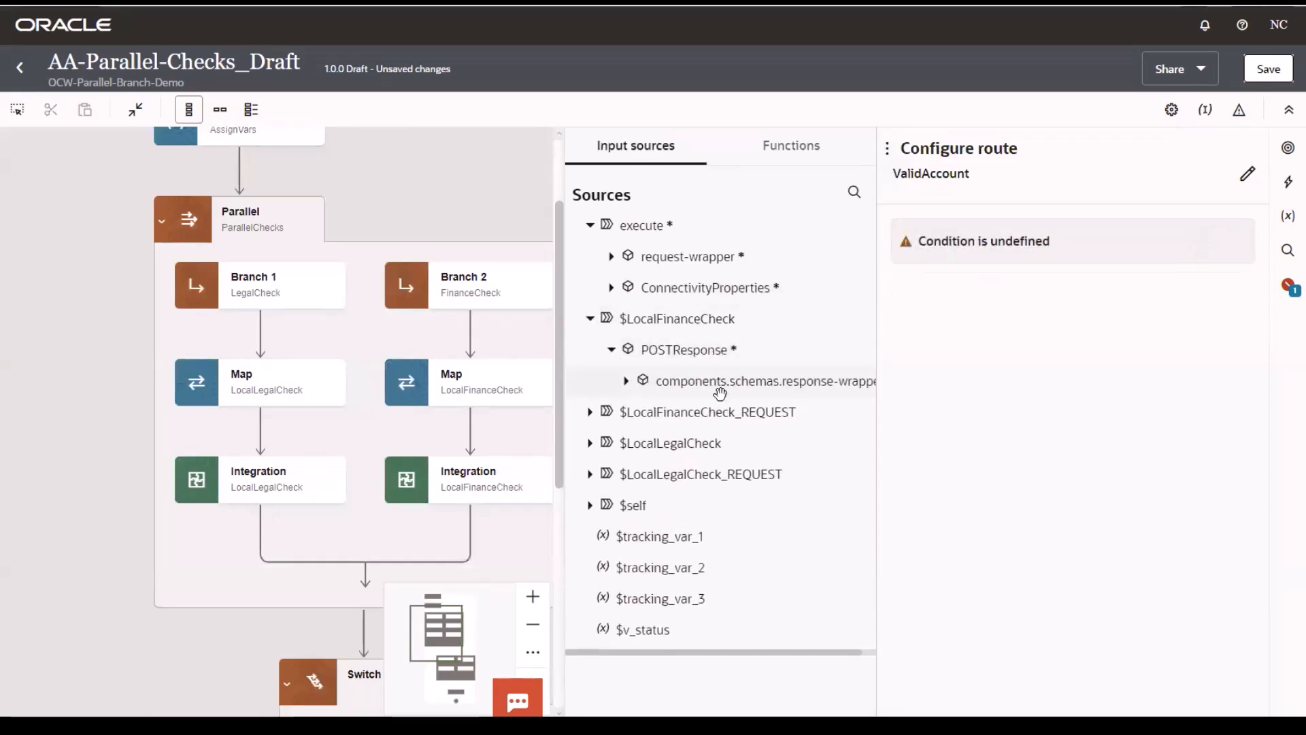
scroll(245, 623, "down", 5)
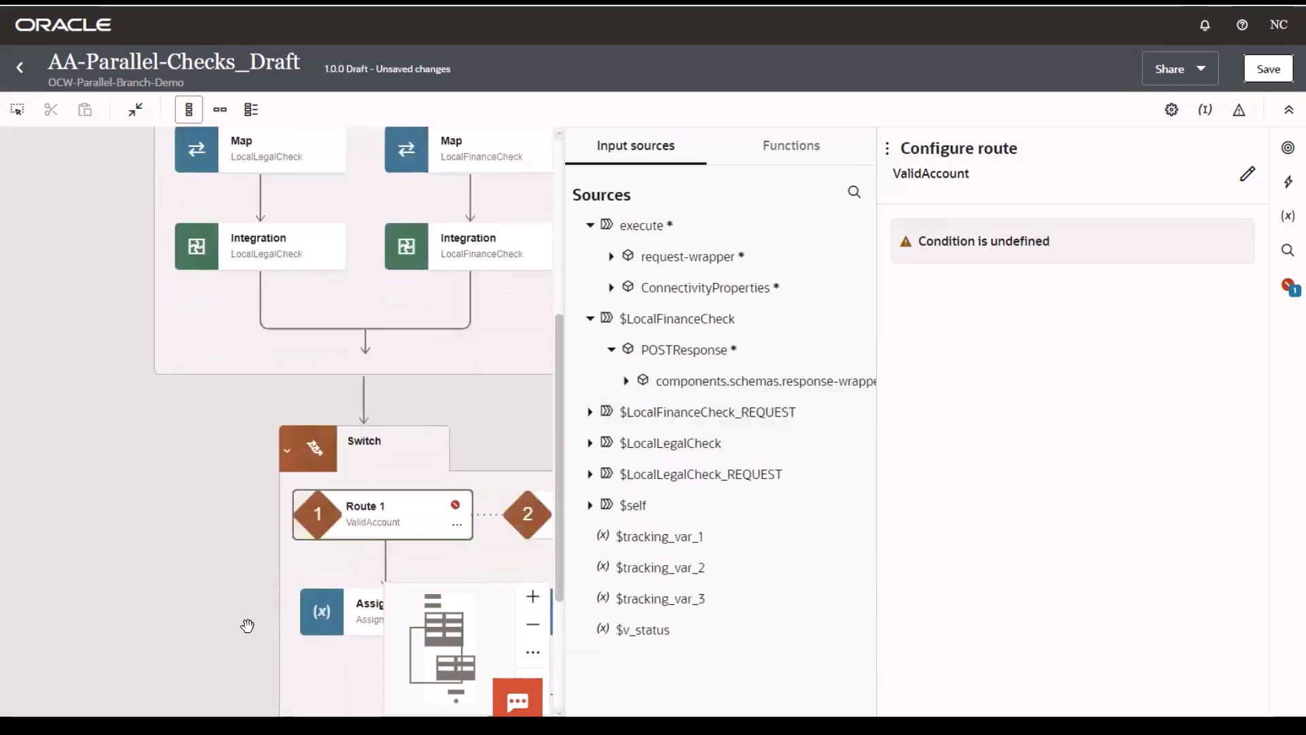
scroll(247, 625, "up", 2)
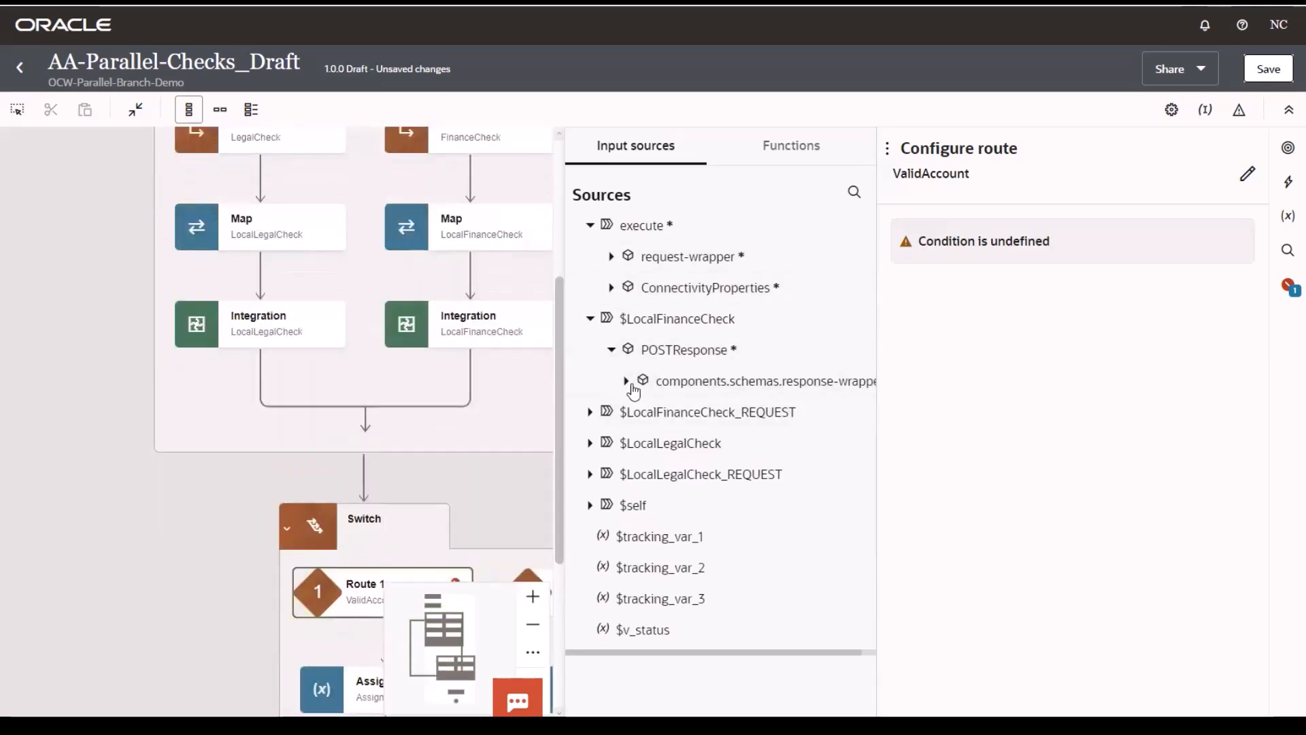
Step: Build the condition LocalFinanceCheck status = 'approved'
left_click_drag(665, 412, 990, 262)
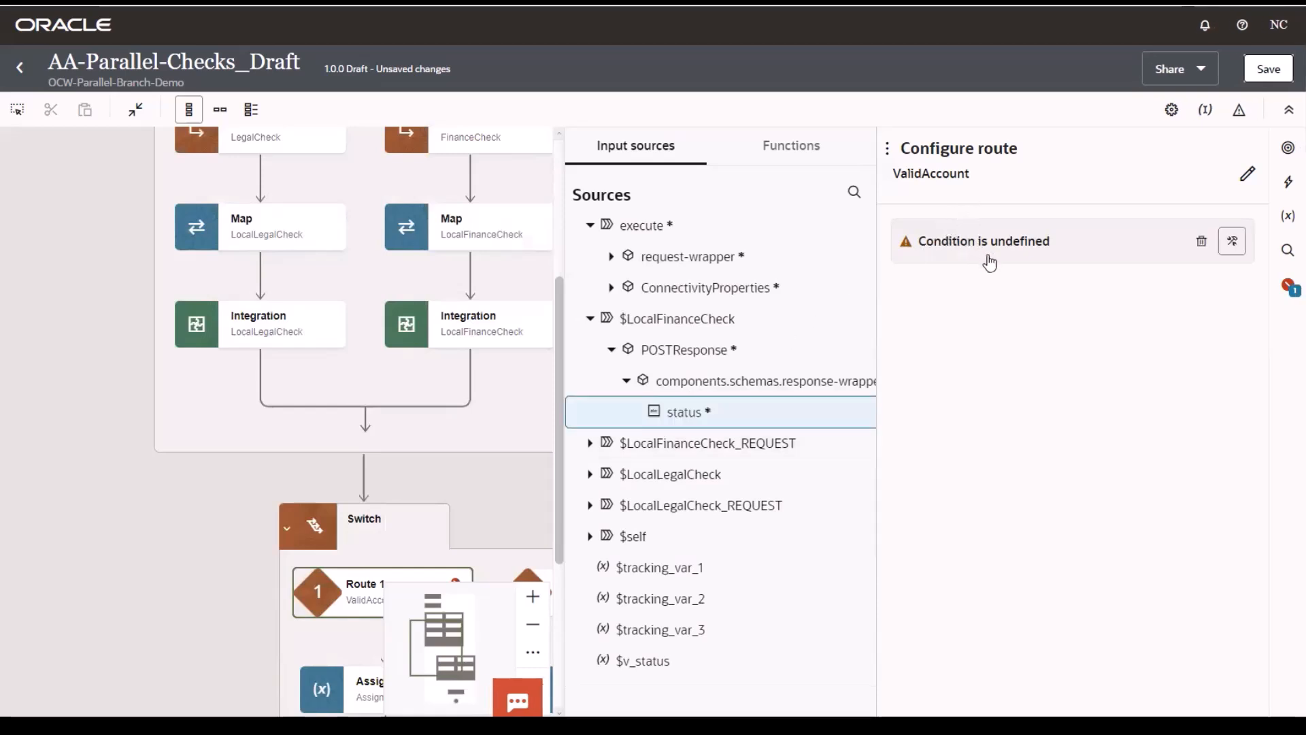
left_click(1232, 243)
left_click_drag(664, 413, 1005, 364)
left_click(974, 409)
left_click(974, 461)
left_click(975, 465)
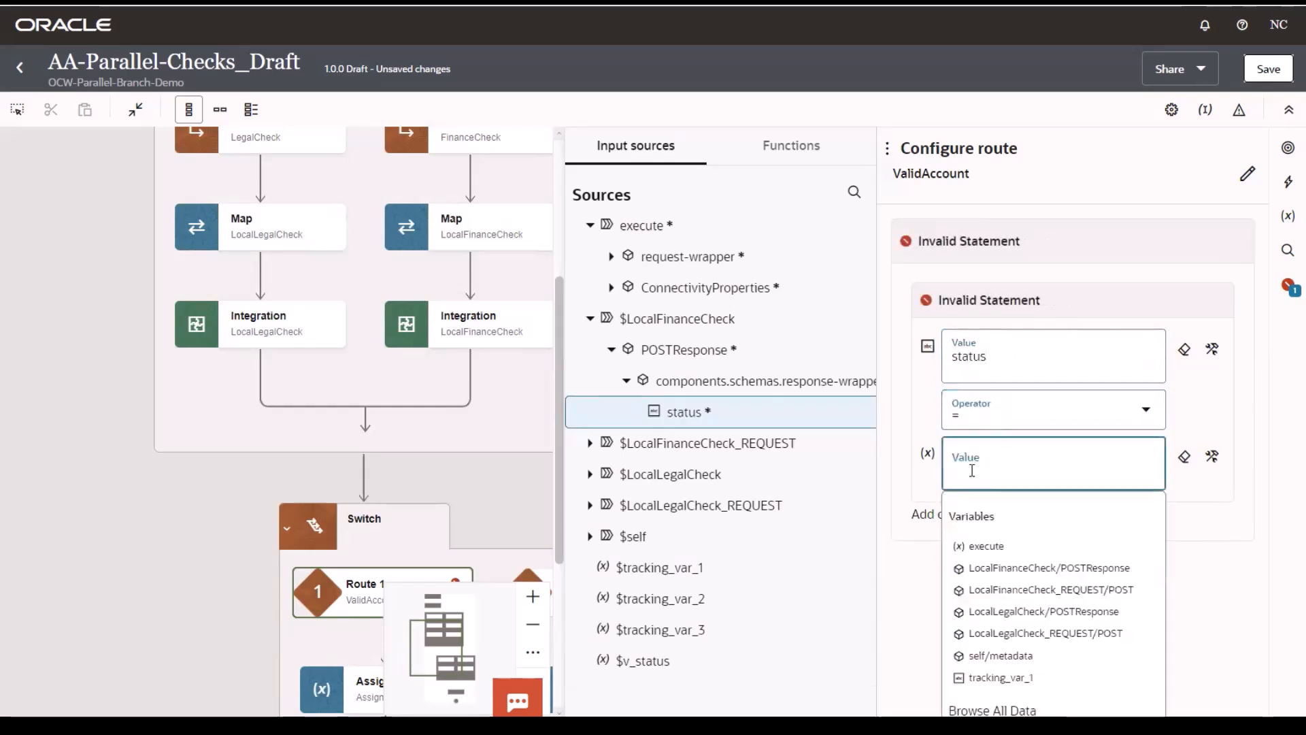
type("'approved'")
left_click(1043, 609)
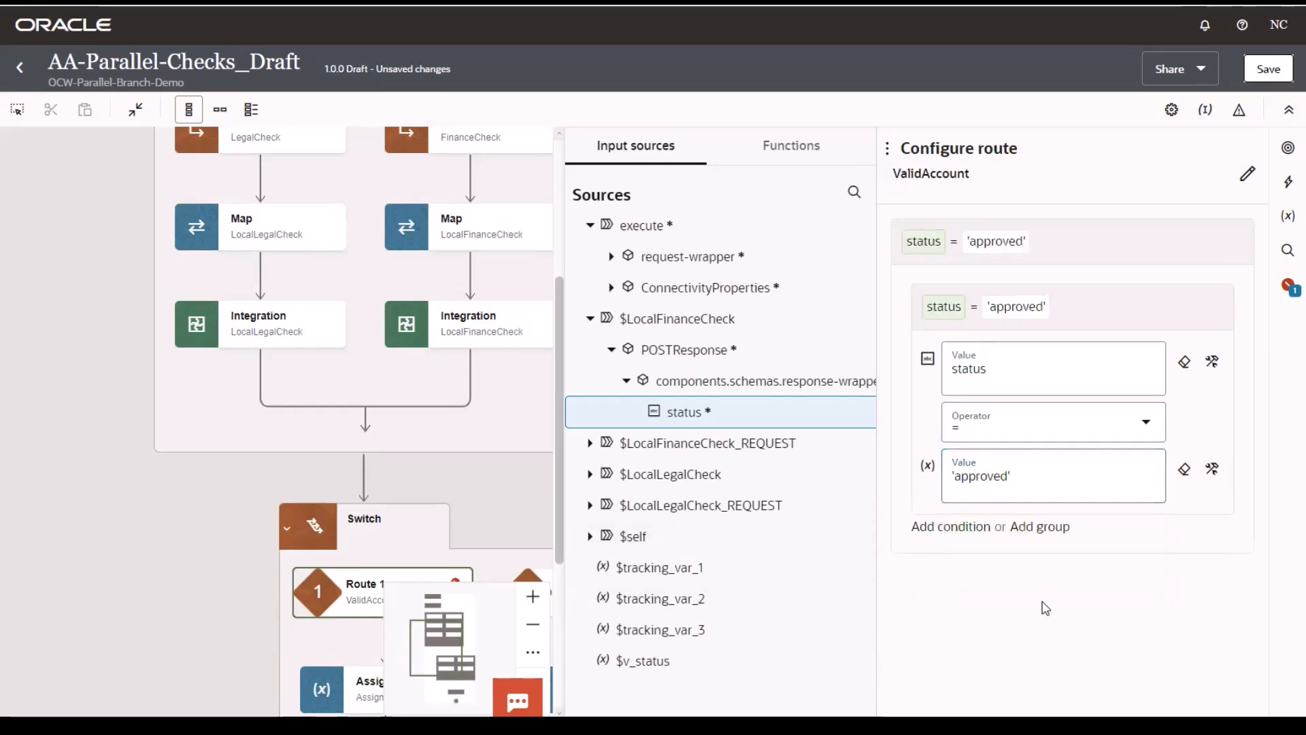
Step: Add a second condition, LocalLegalCheck status = 'approved', and save the integration
left_click(940, 531)
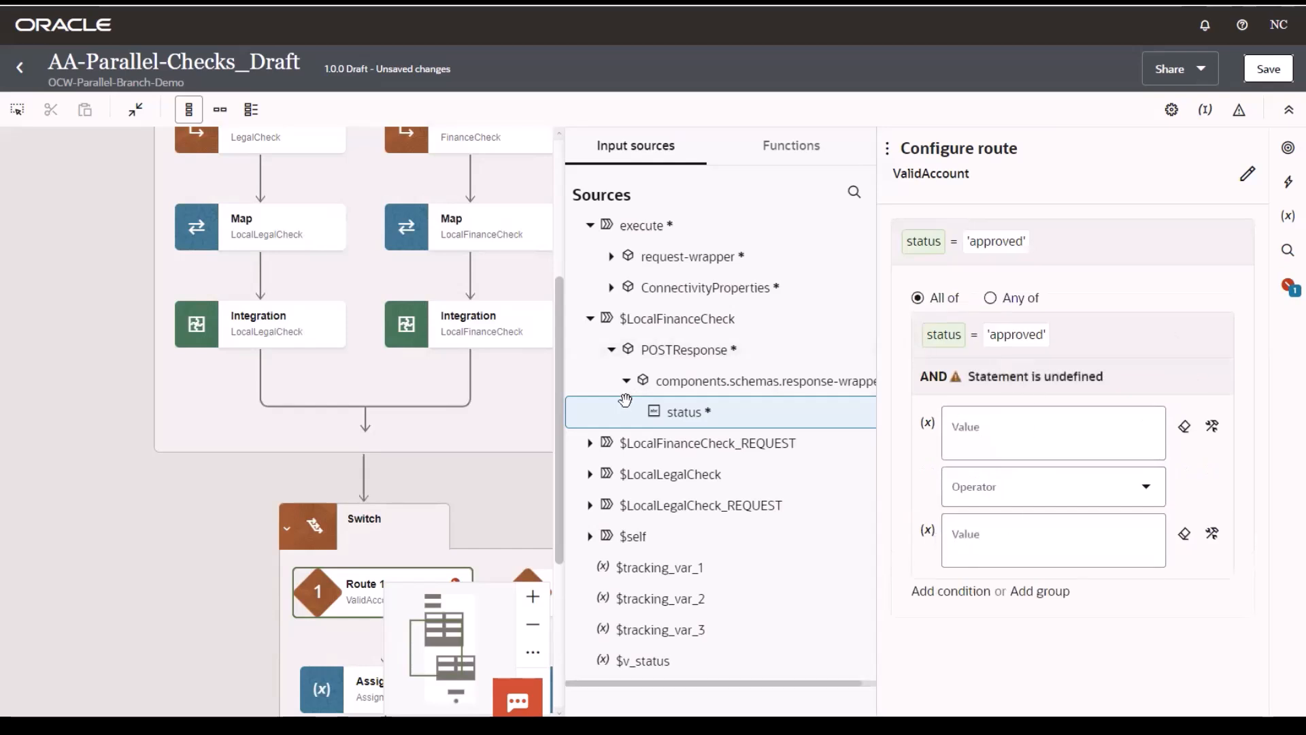
left_click(590, 320)
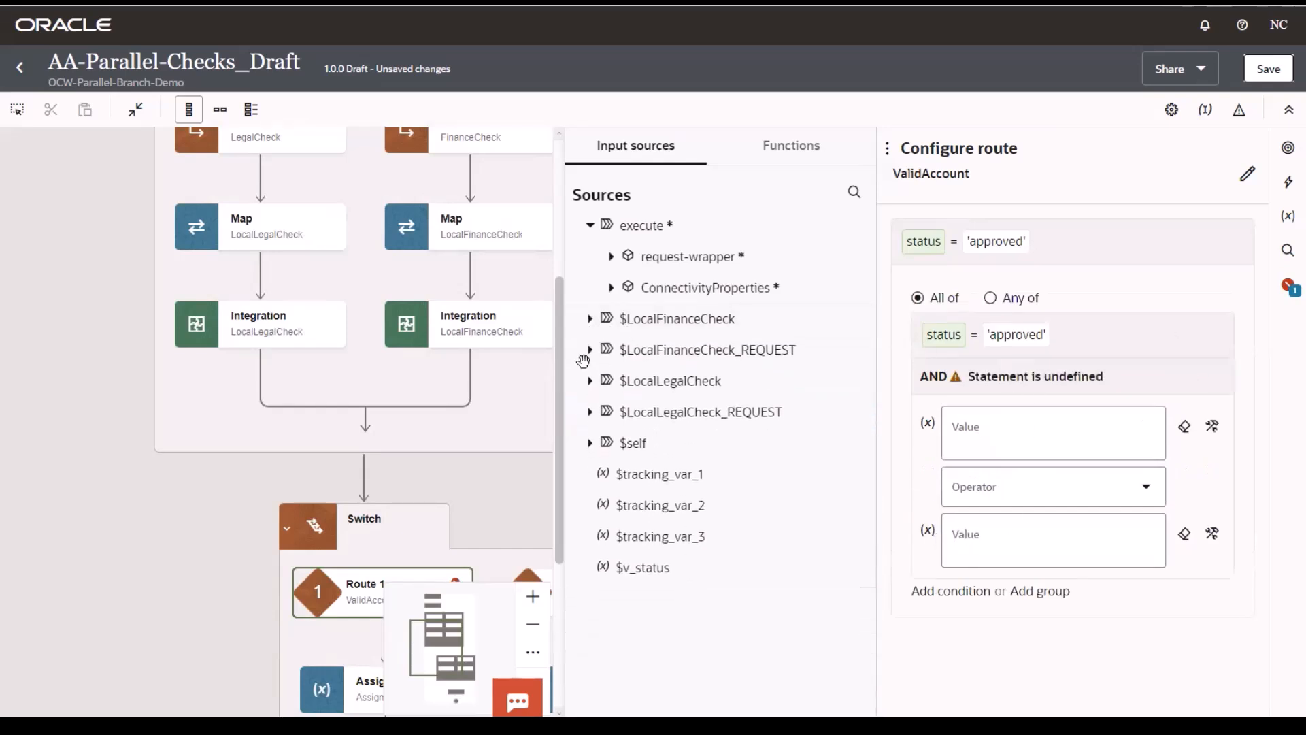
left_click(590, 381)
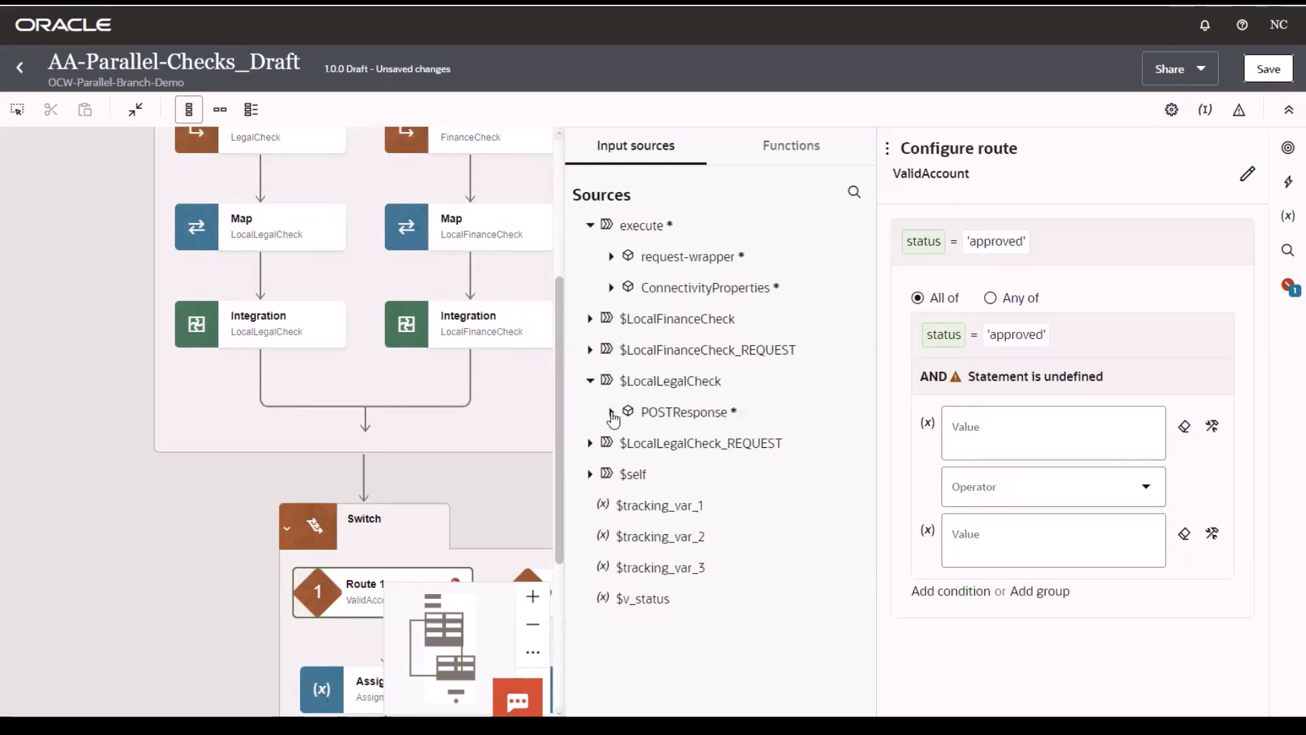
left_click(611, 412)
left_click(625, 451)
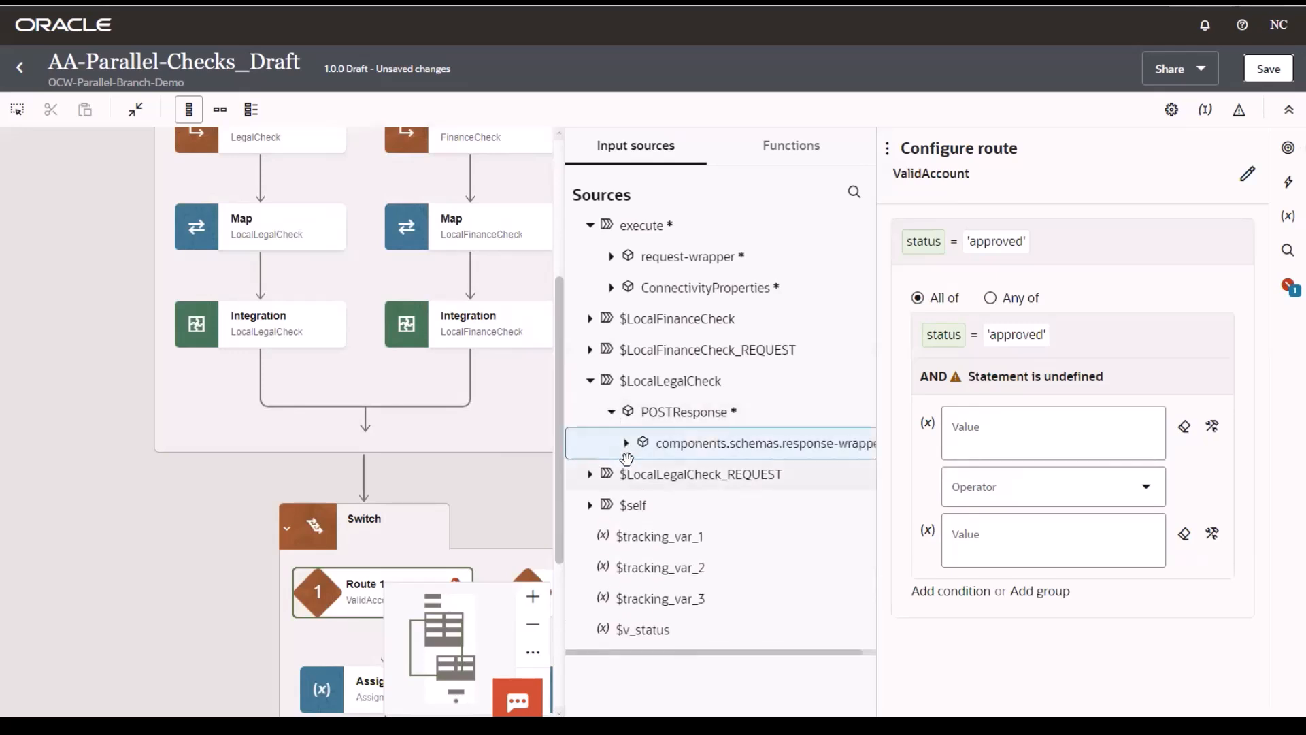
left_click_drag(665, 476, 1007, 439)
left_click(976, 497)
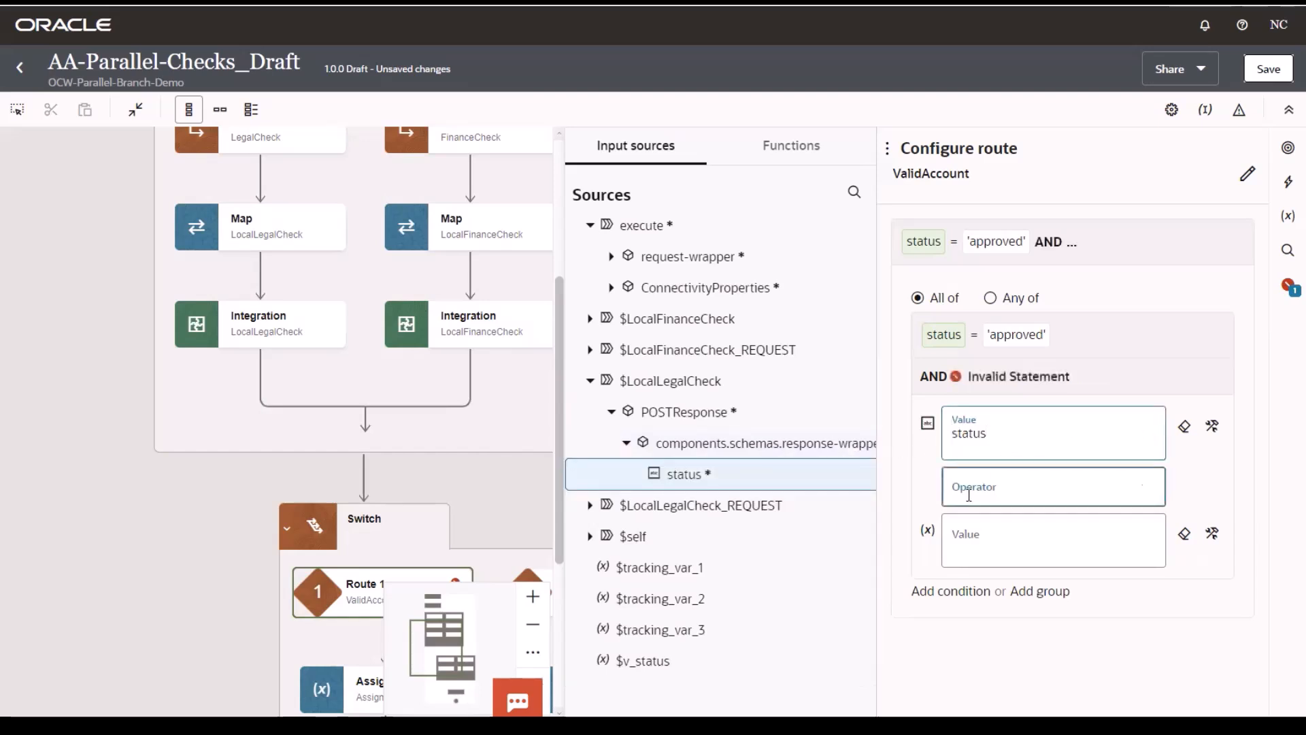
left_click(958, 249)
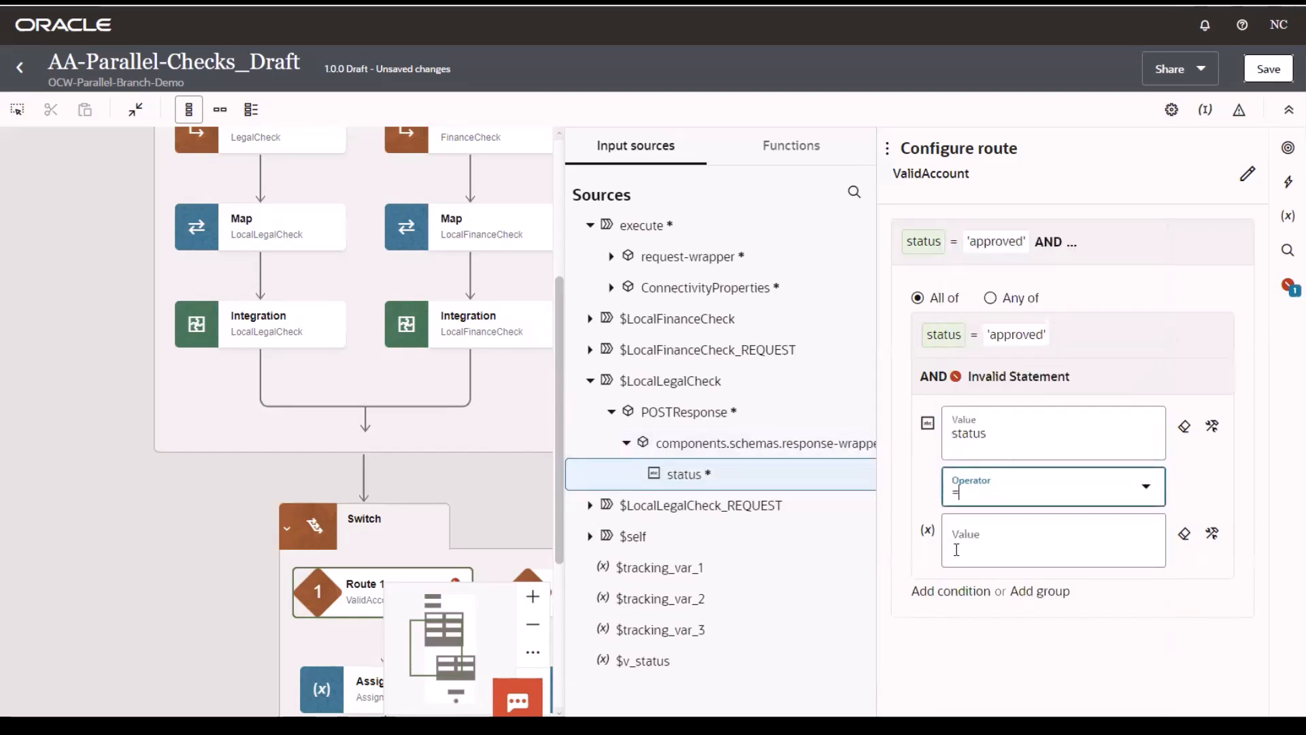
left_click(958, 548)
type("'ap")
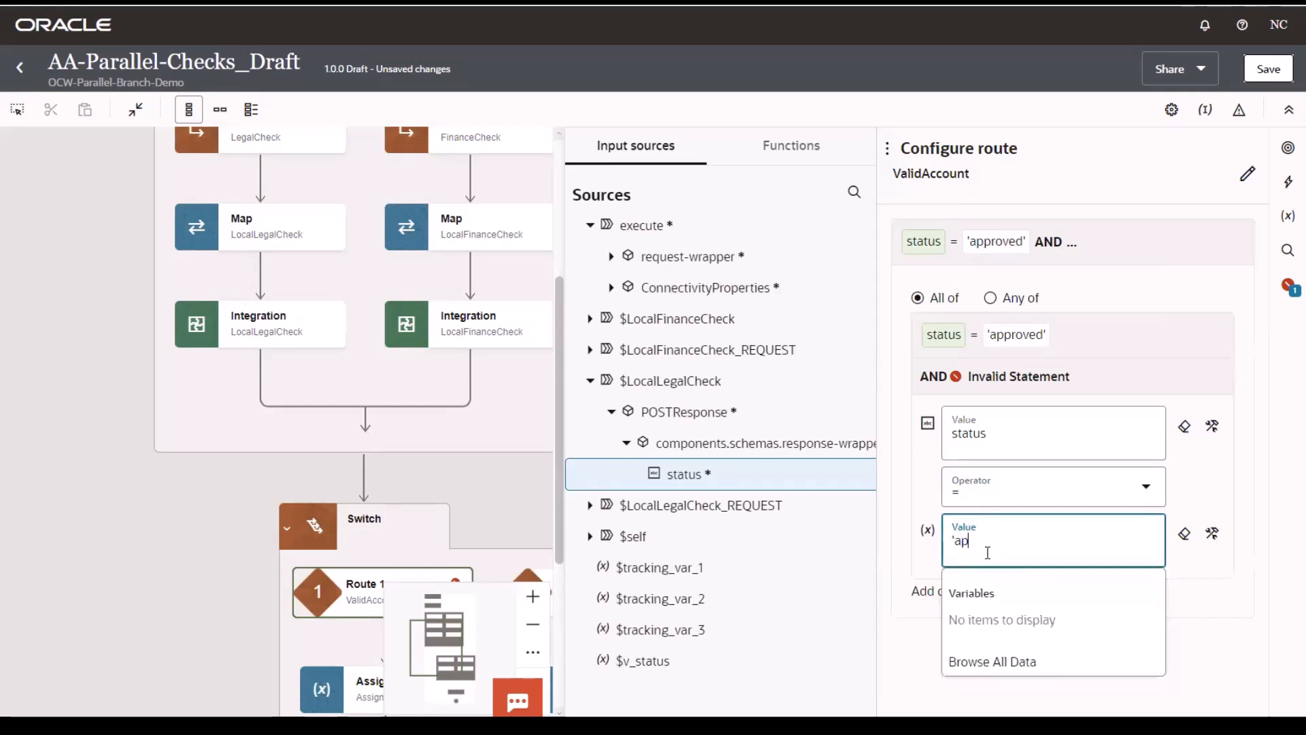
type("proved'")
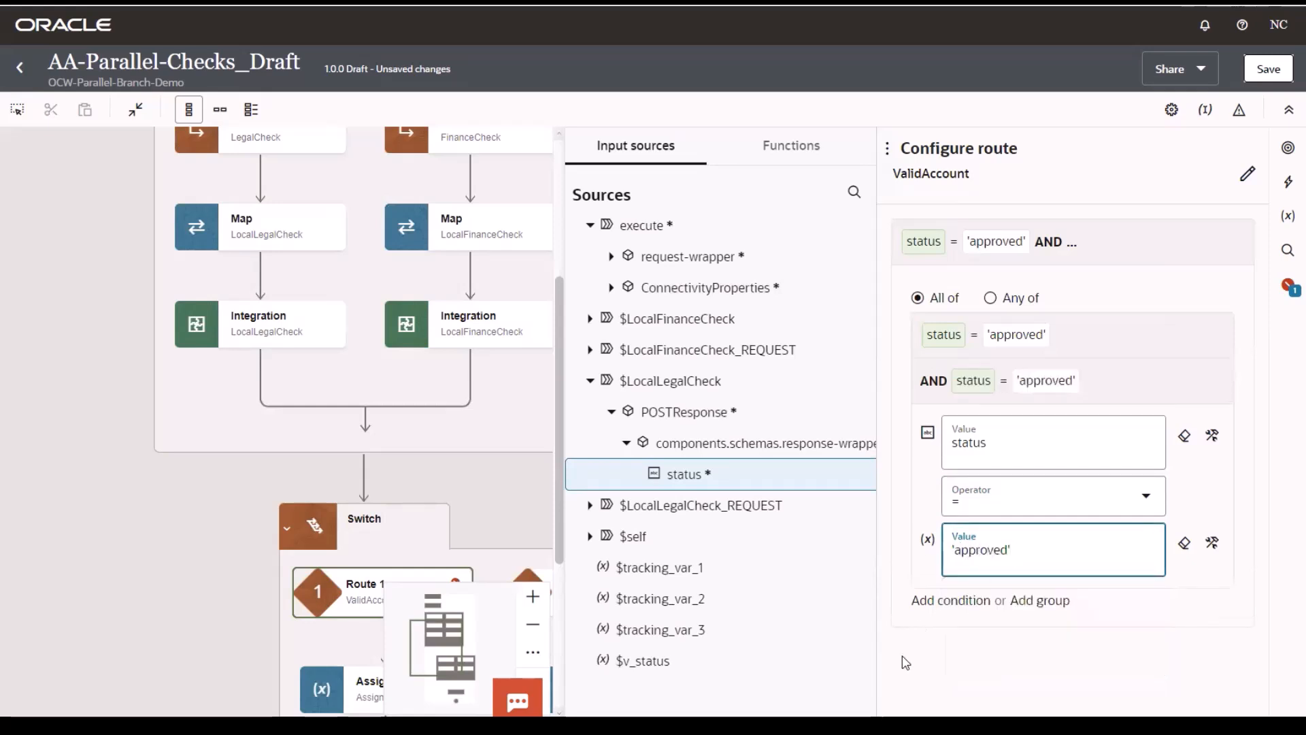
left_click(1260, 66)
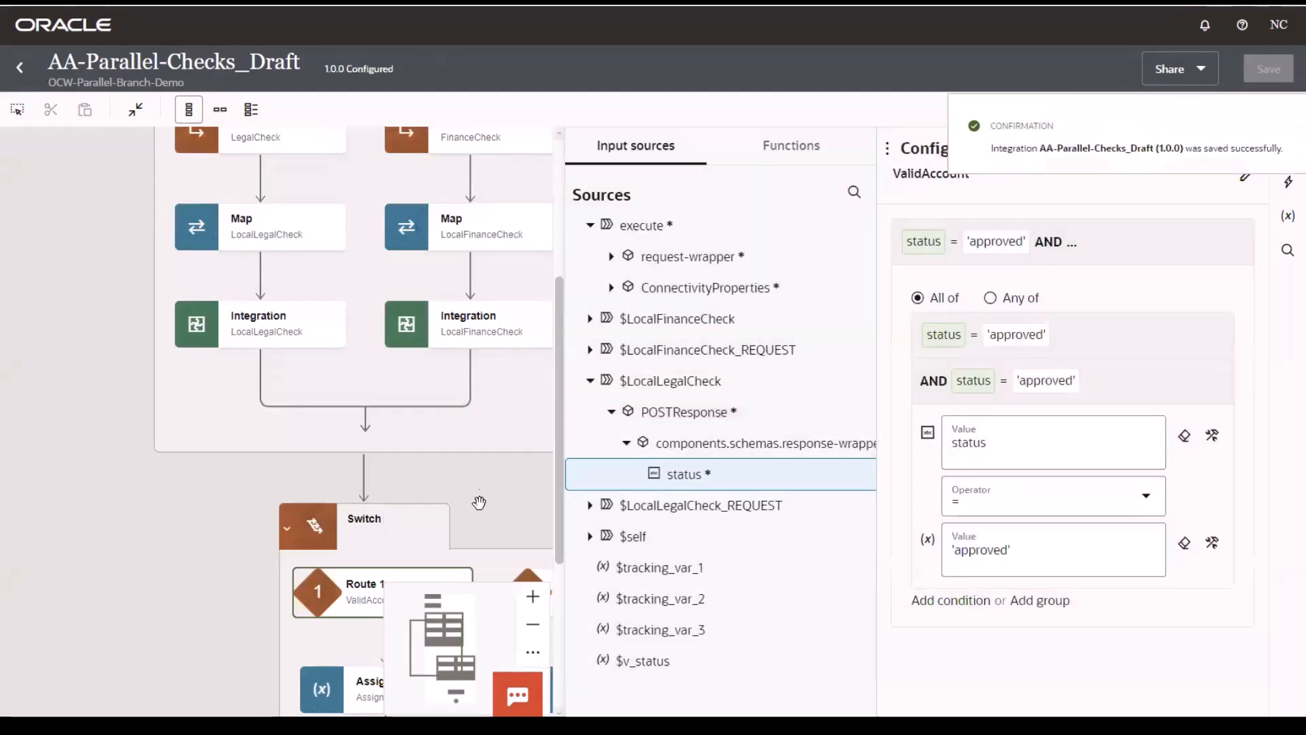
Step: Close the route panels and save notice, then exit to the OCW-Parallel-Branch-Demo project page
left_click(484, 505)
scroll(681, 483, "down", 3)
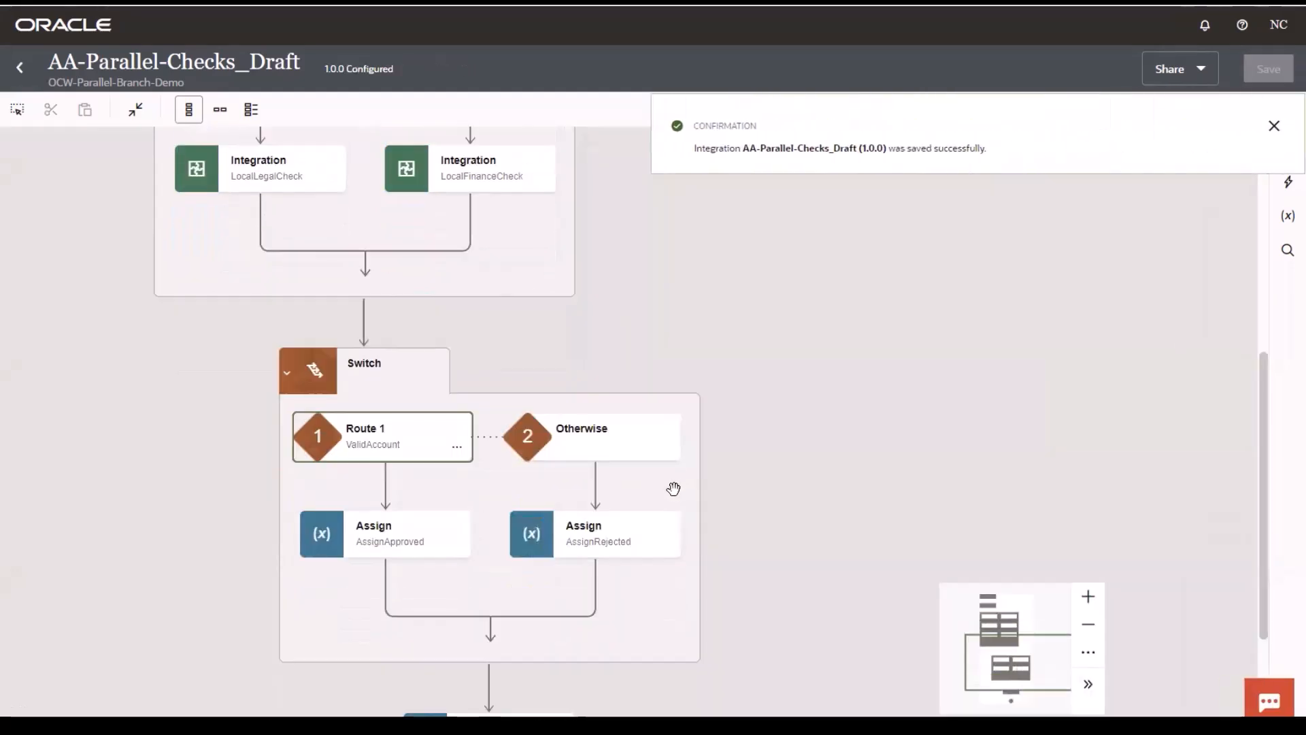
left_click(1275, 126)
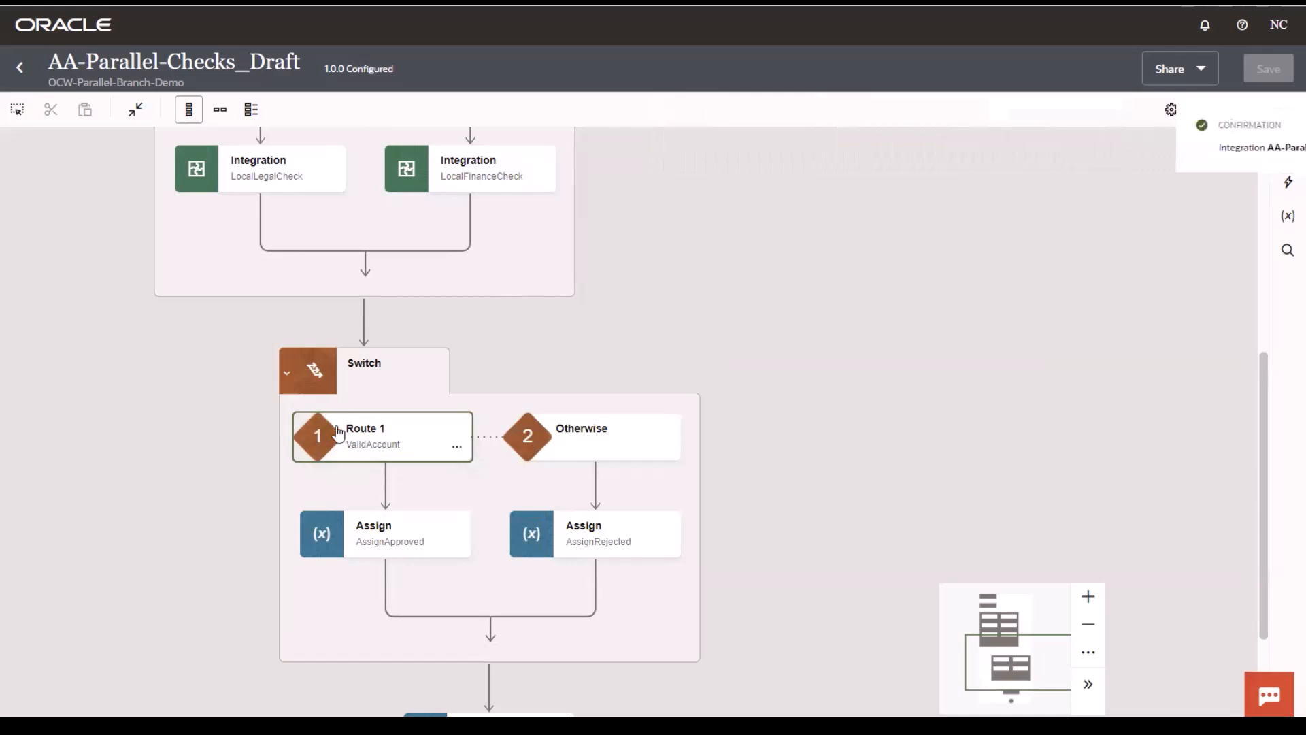
scroll(356, 433, "down", 3)
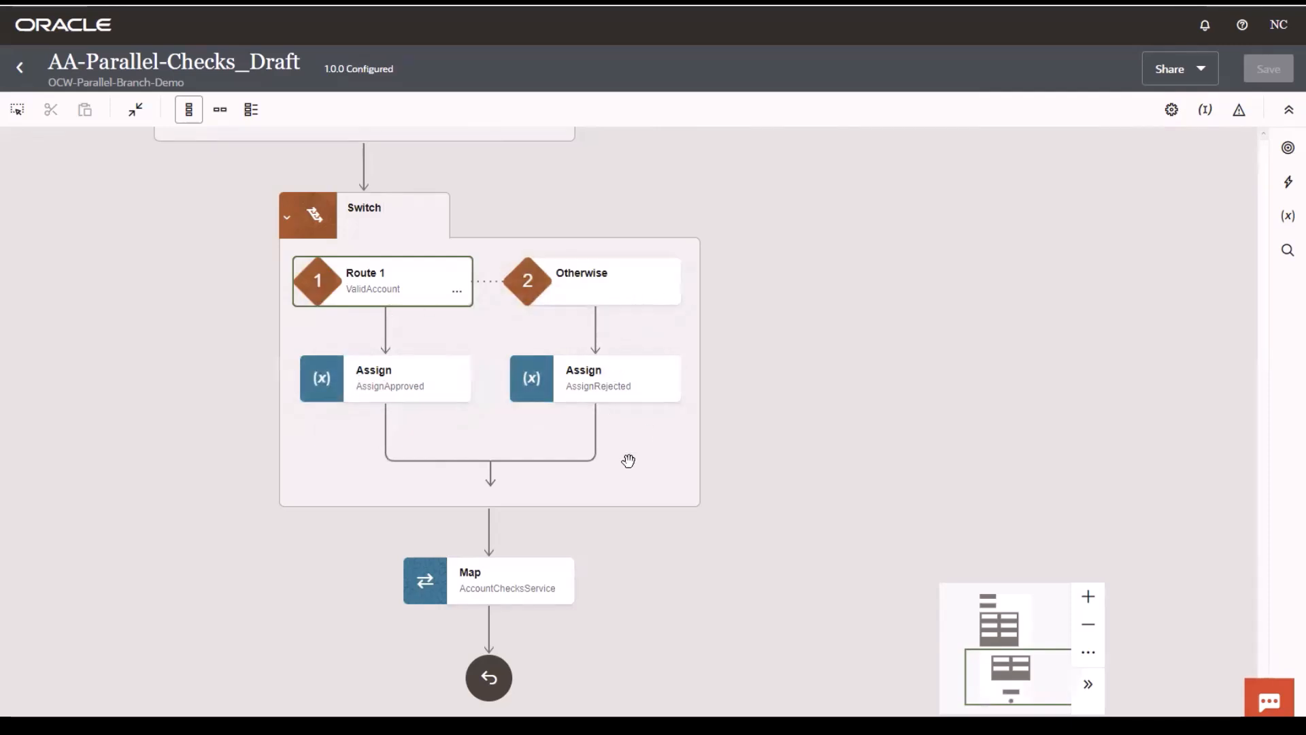
scroll(580, 581, "up", 5)
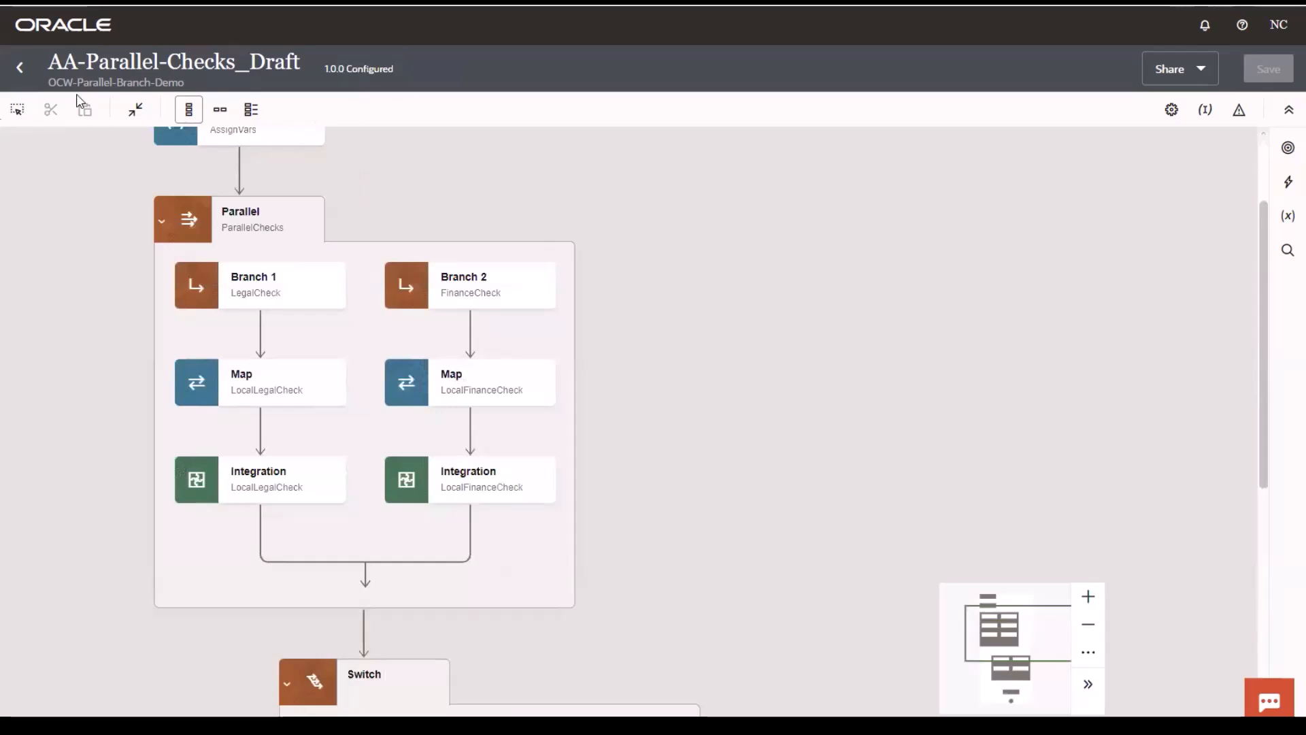
left_click(19, 71)
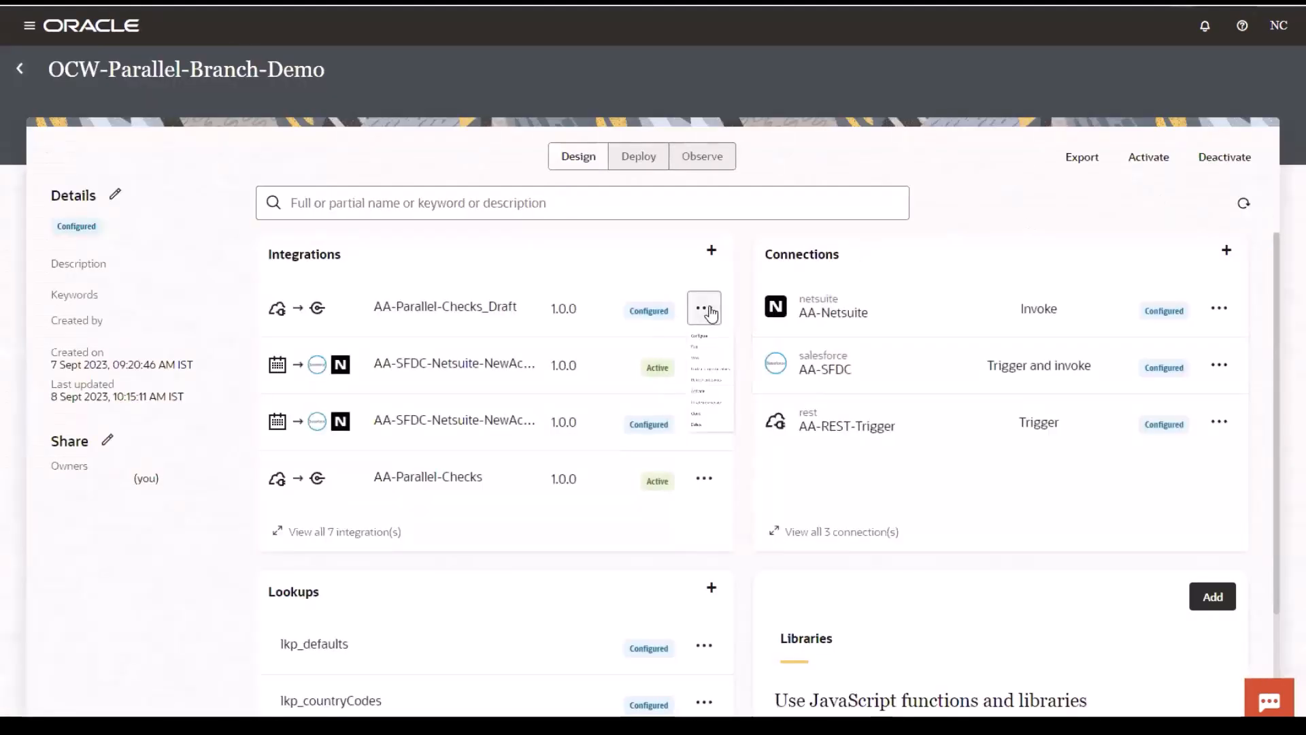
Step: Activate AA-Parallel-Checks_Draft with Debug tracing enabled
left_click(705, 310)
left_click(724, 543)
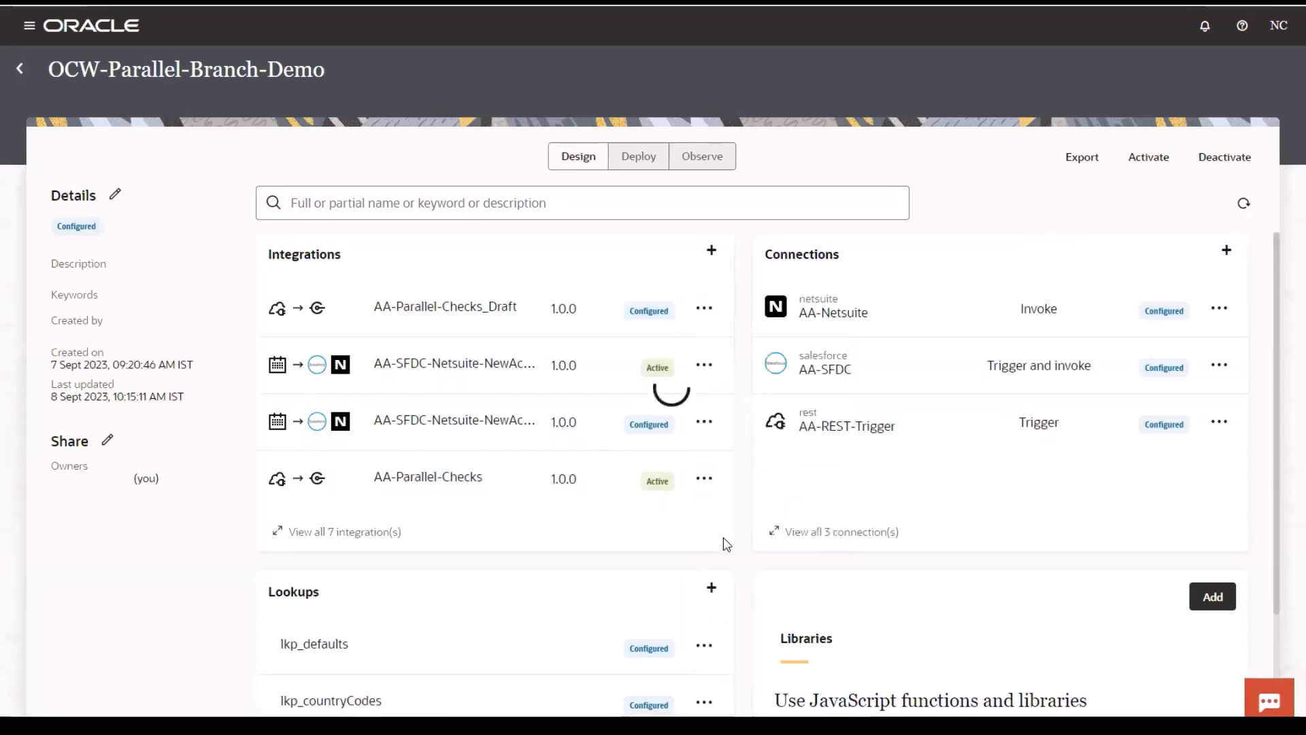
left_click(971, 238)
left_click(1245, 695)
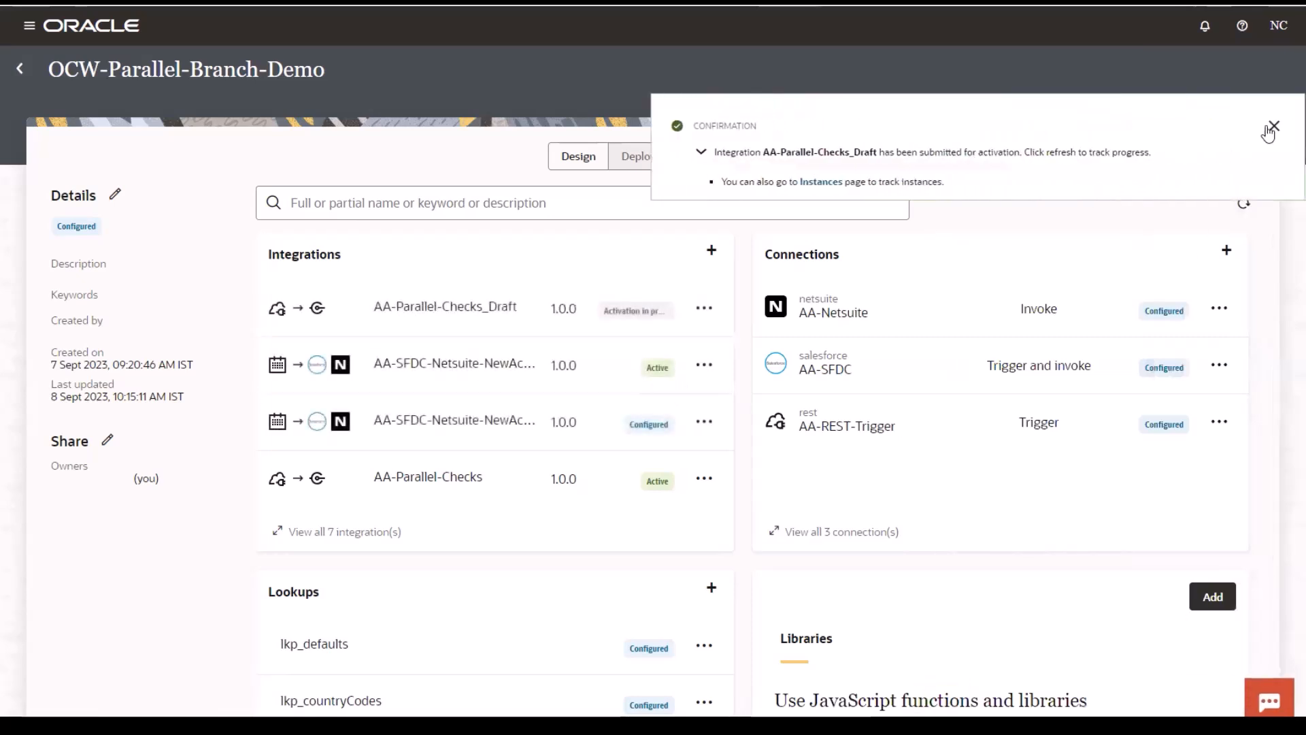
left_click(1275, 123)
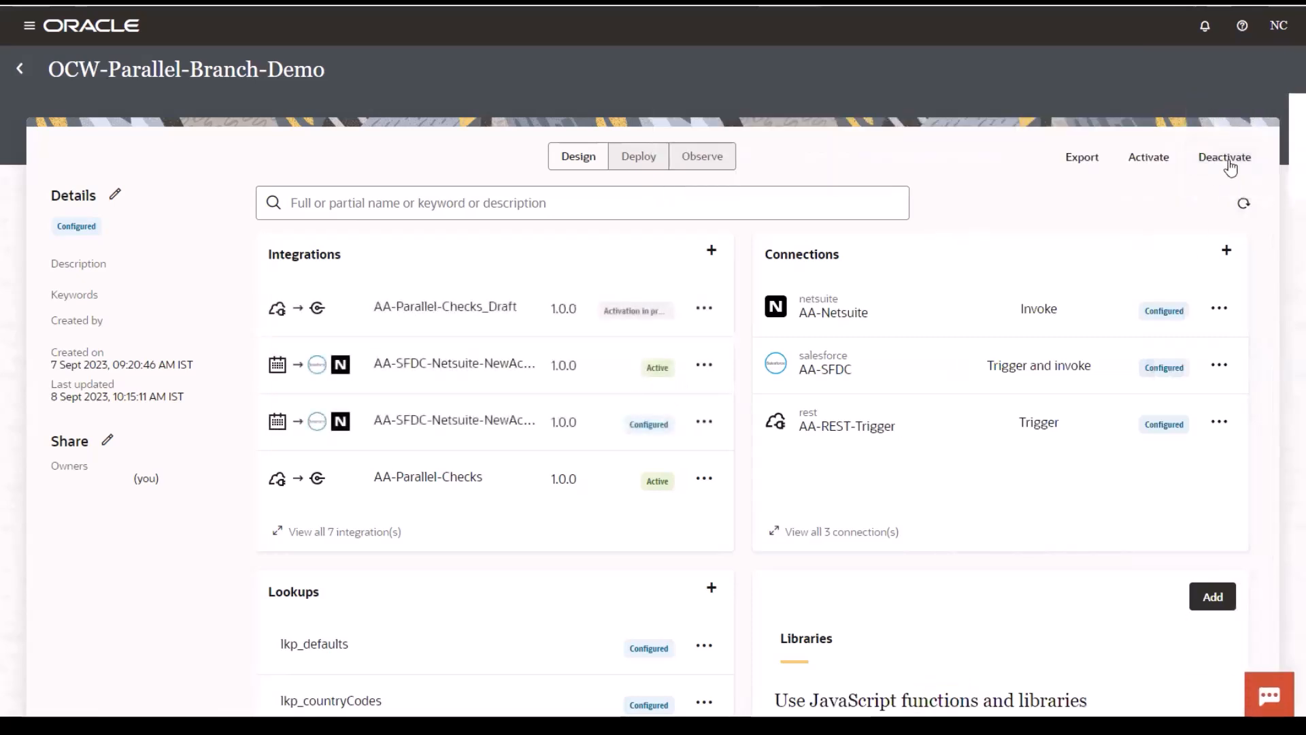
Step: Refresh the integrations list until the draft shows Active, then choose Run for it
left_click(1246, 202)
left_click(1246, 202)
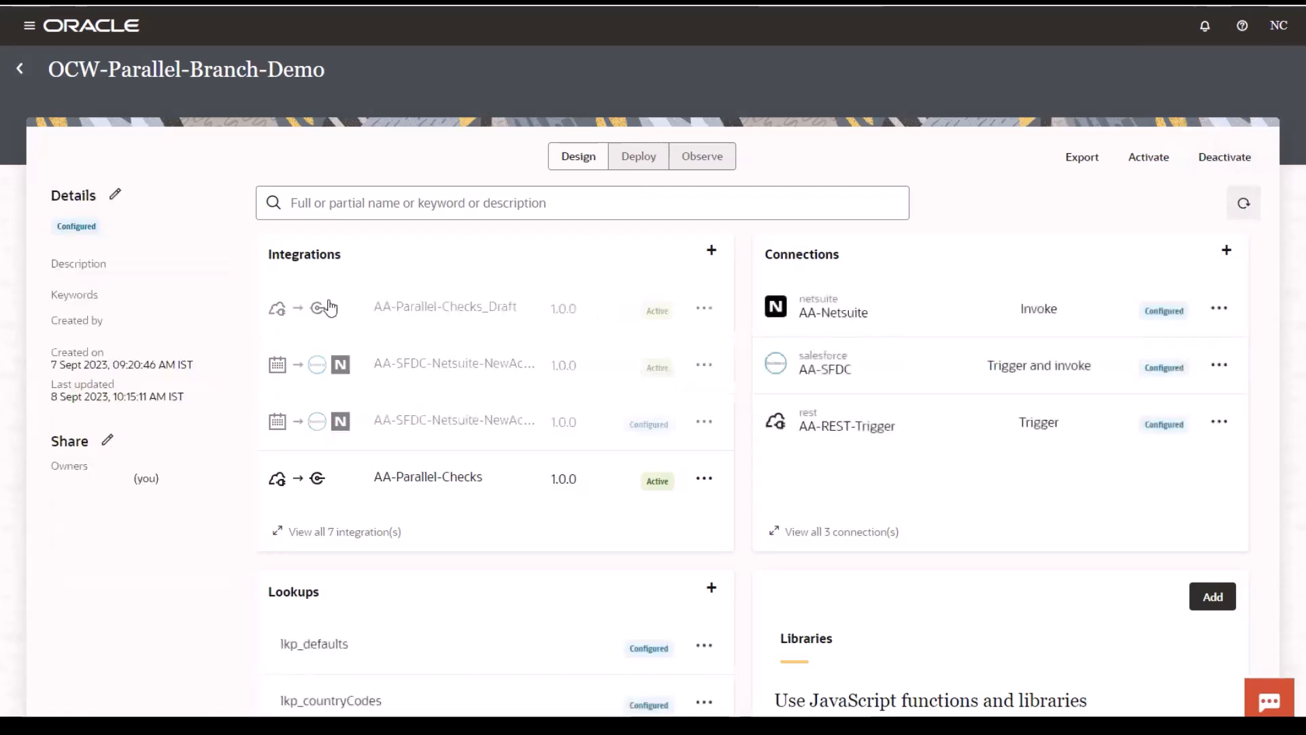
left_click(705, 312)
left_click(703, 583)
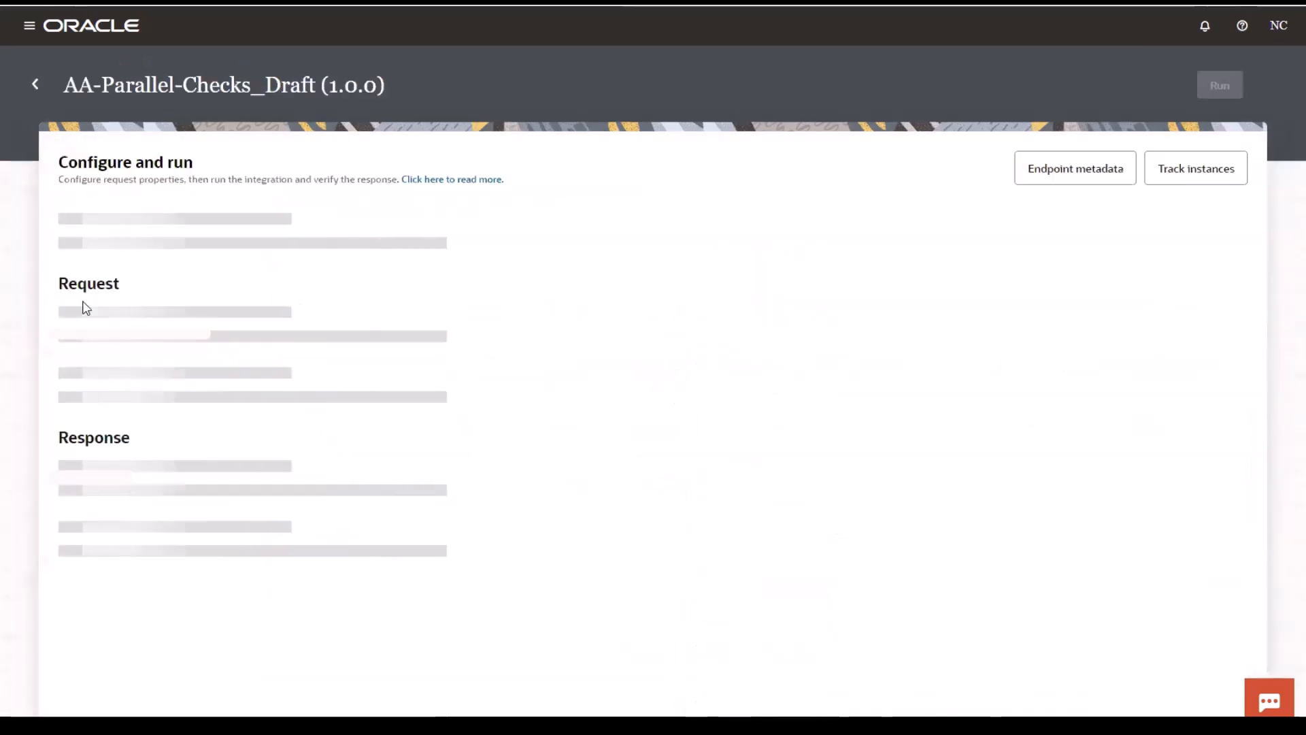
Step: Fix the annualRevenue value in the Dublin account request body, run the test, and return to the project
left_click(267, 301)
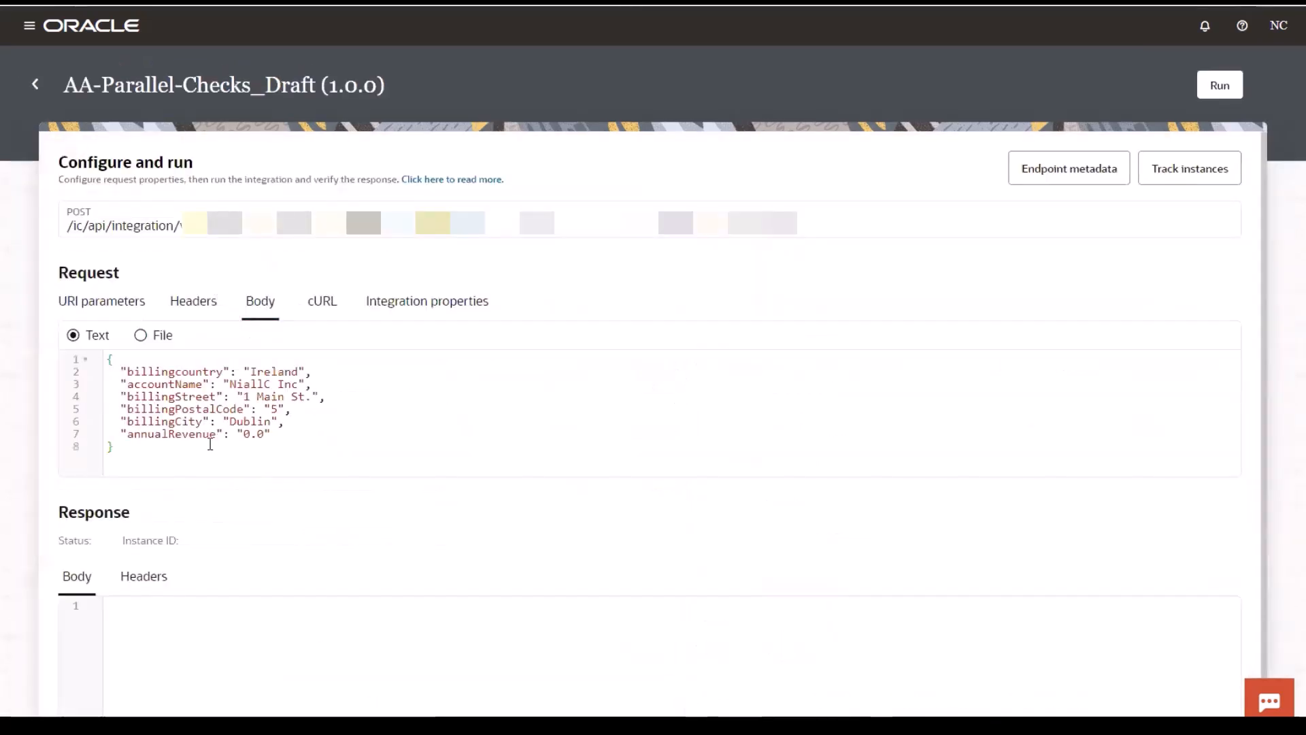
left_click(243, 435)
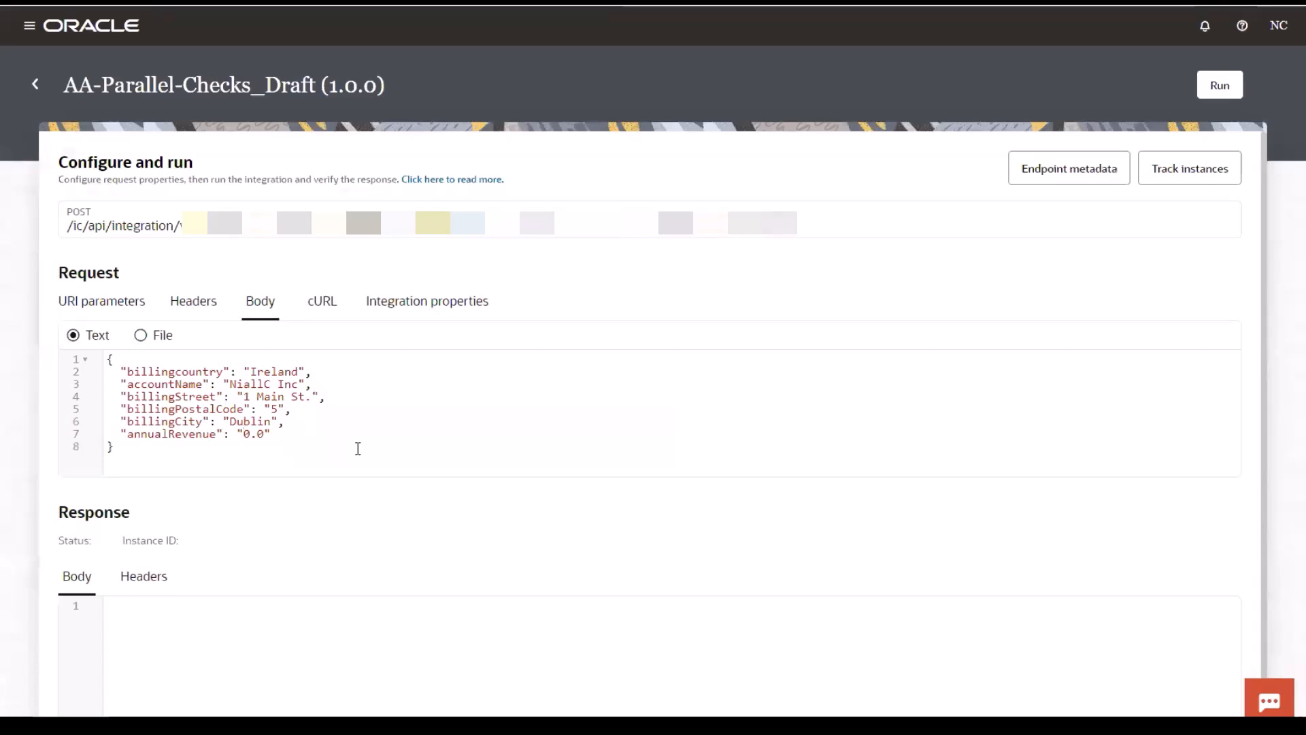
type("34")
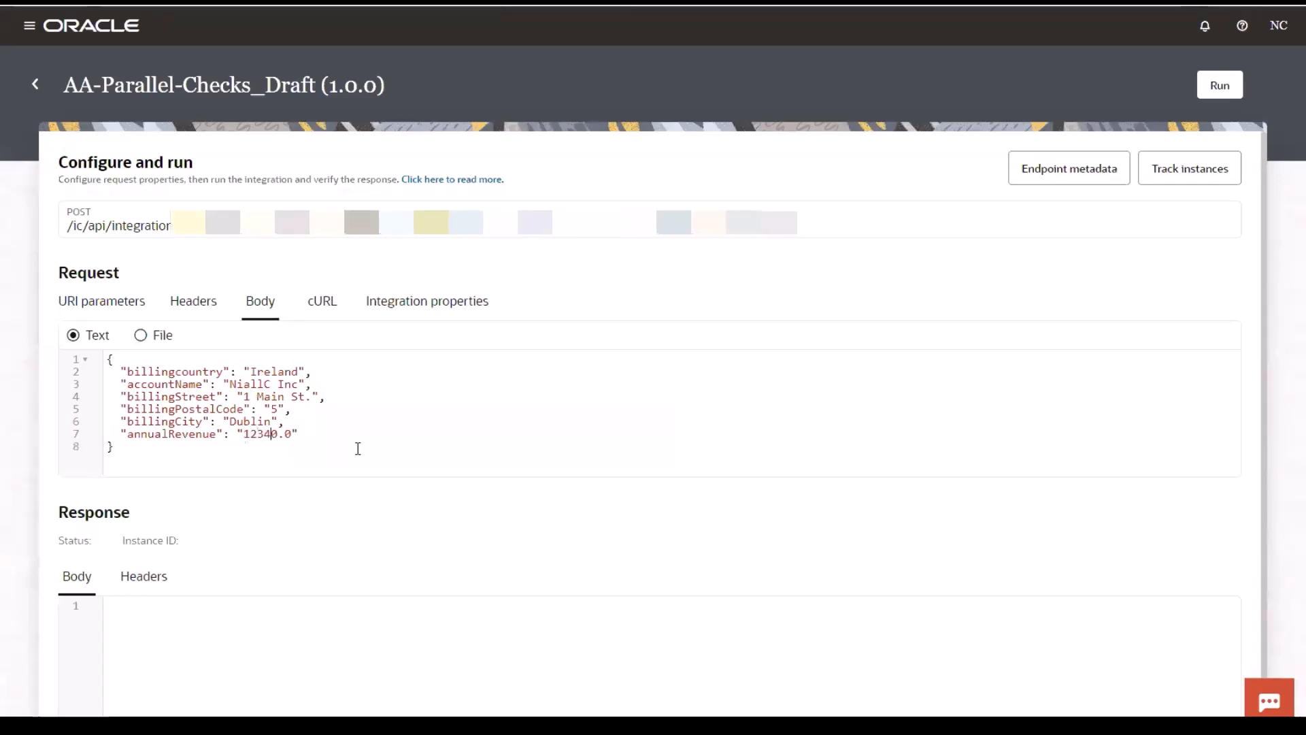
key("Delete")
left_click(1219, 86)
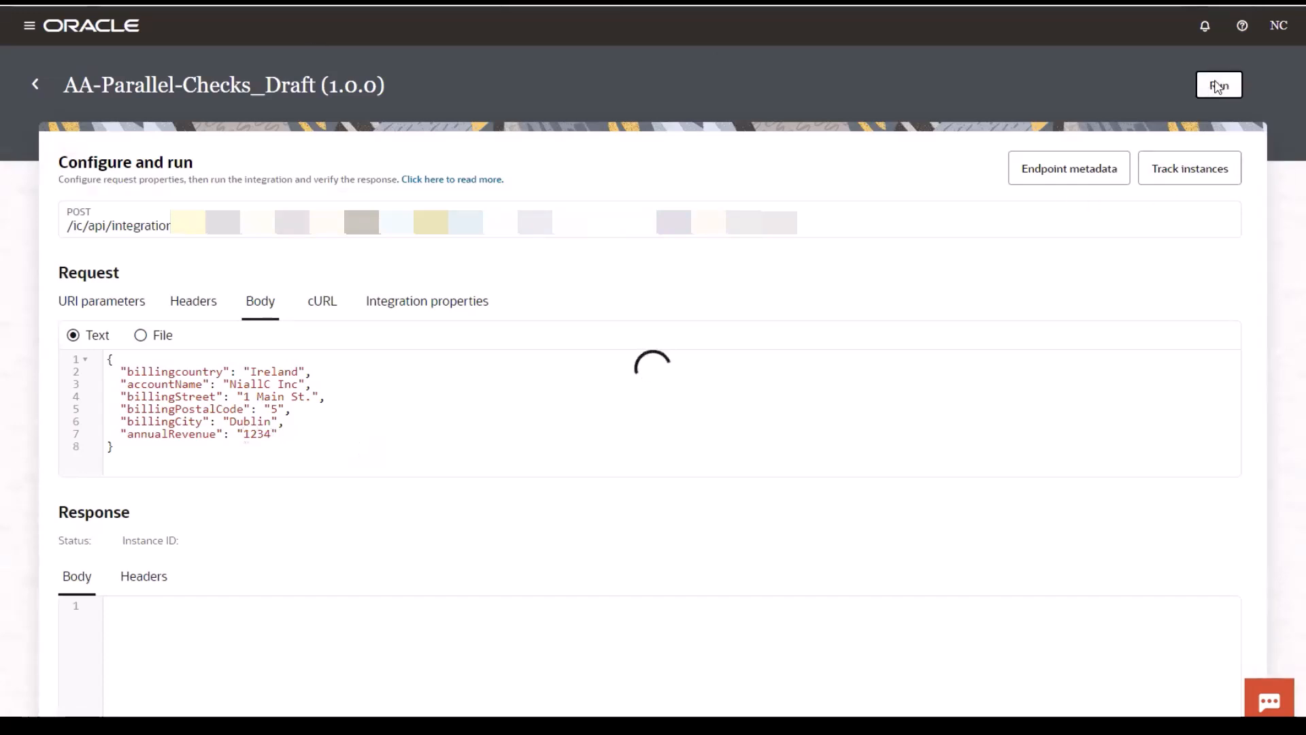
left_click(31, 83)
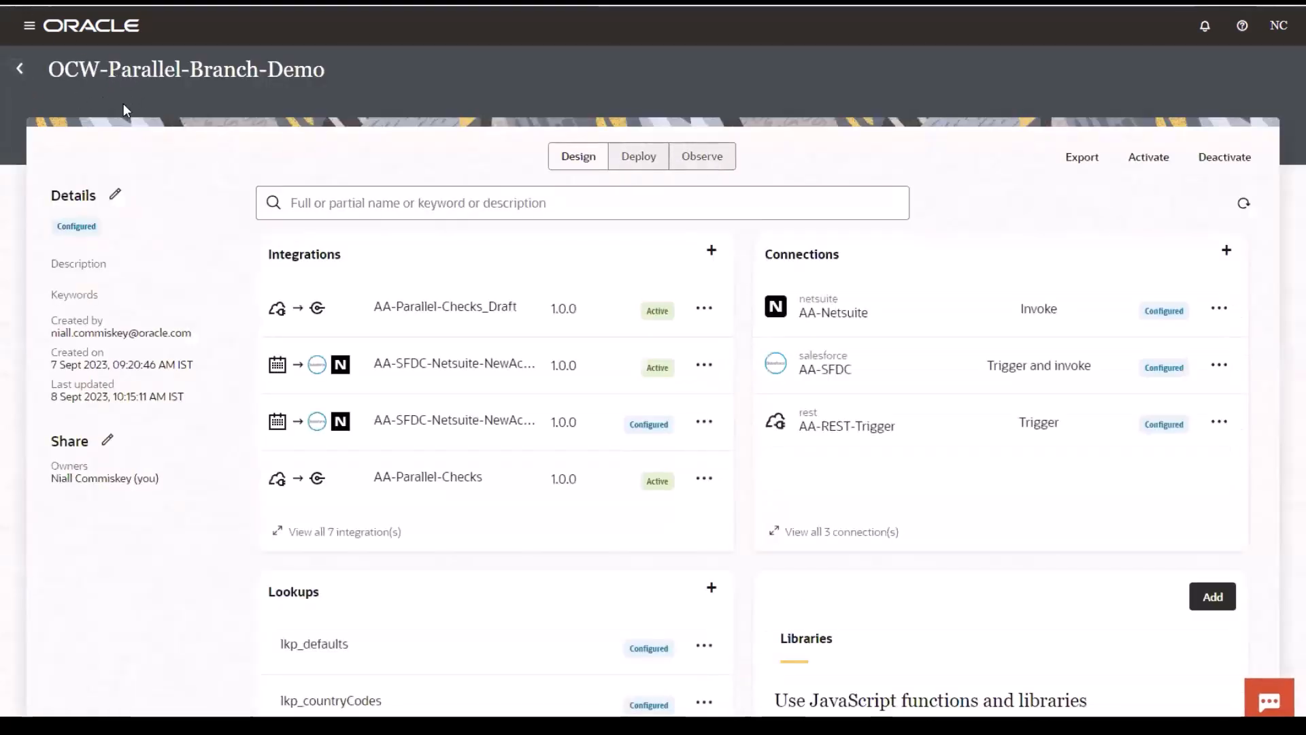
Step: Confirm in Observe > Instances that the draft, legal and finance runs succeeded, then return to Design
left_click(701, 158)
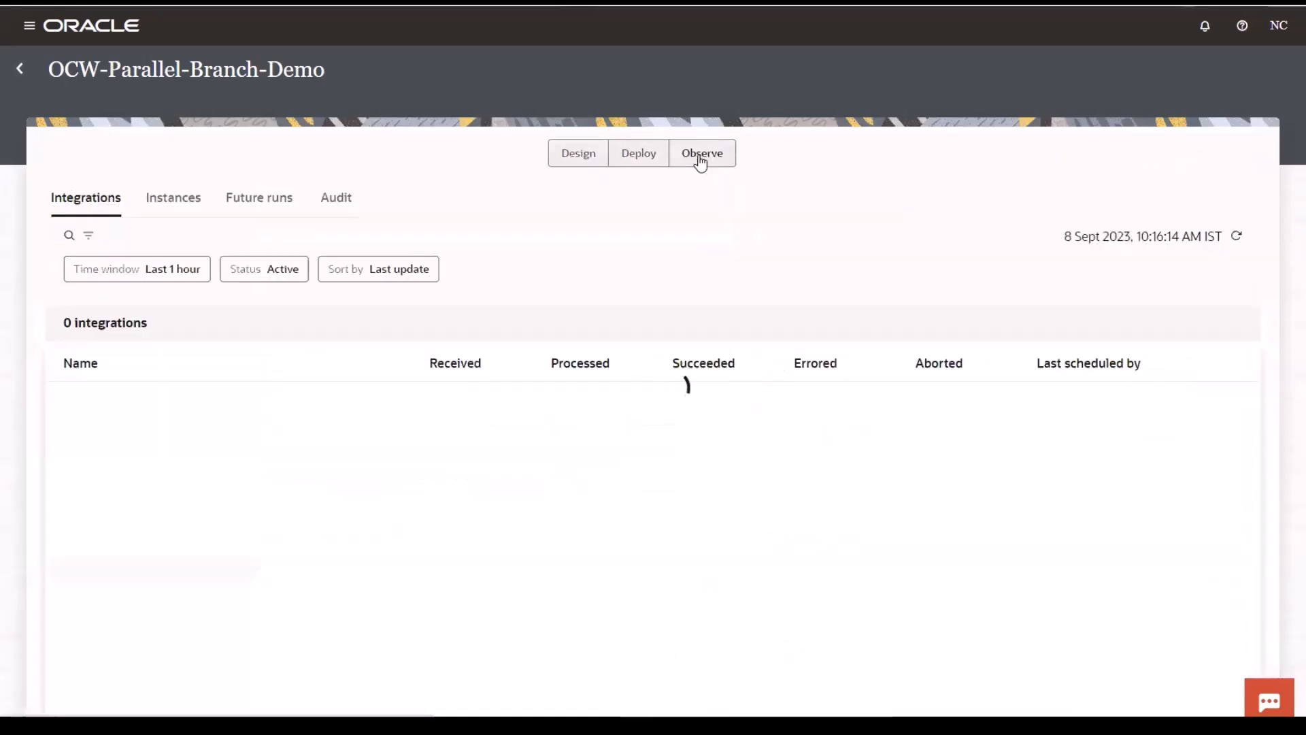
left_click(171, 195)
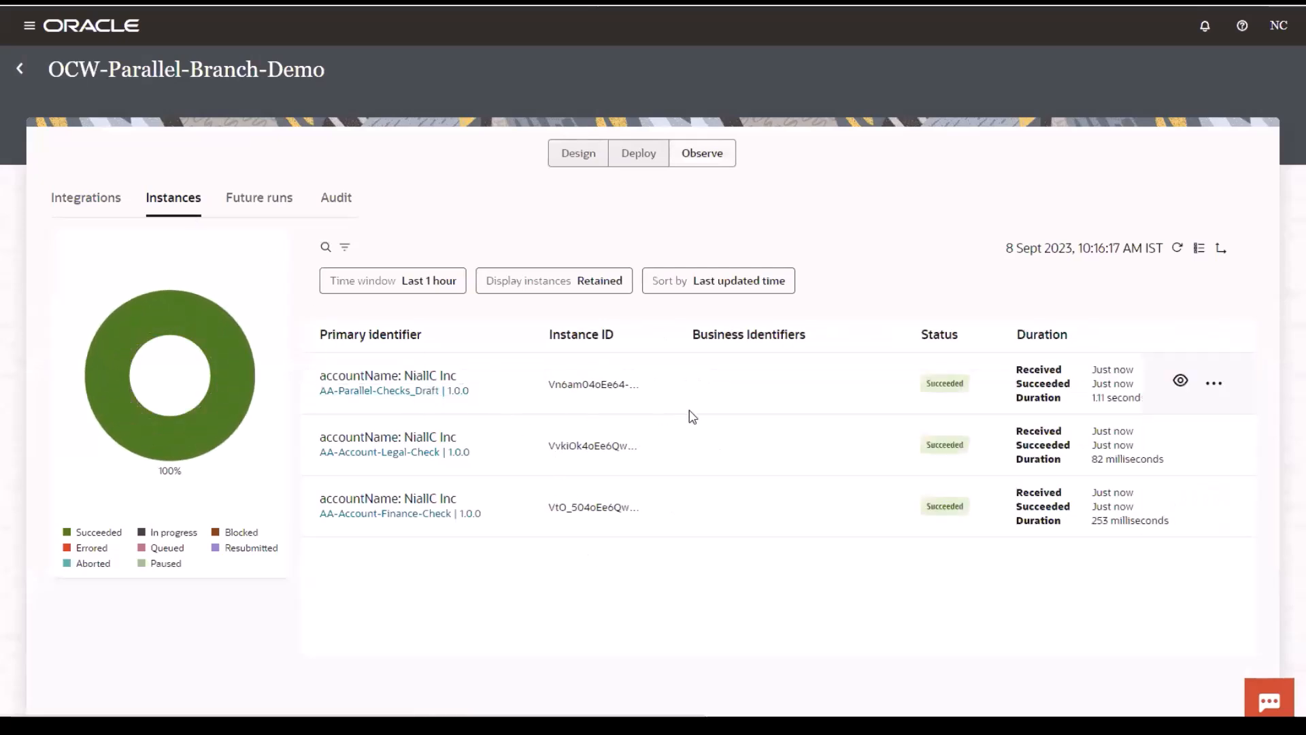
mouse_move(622, 384)
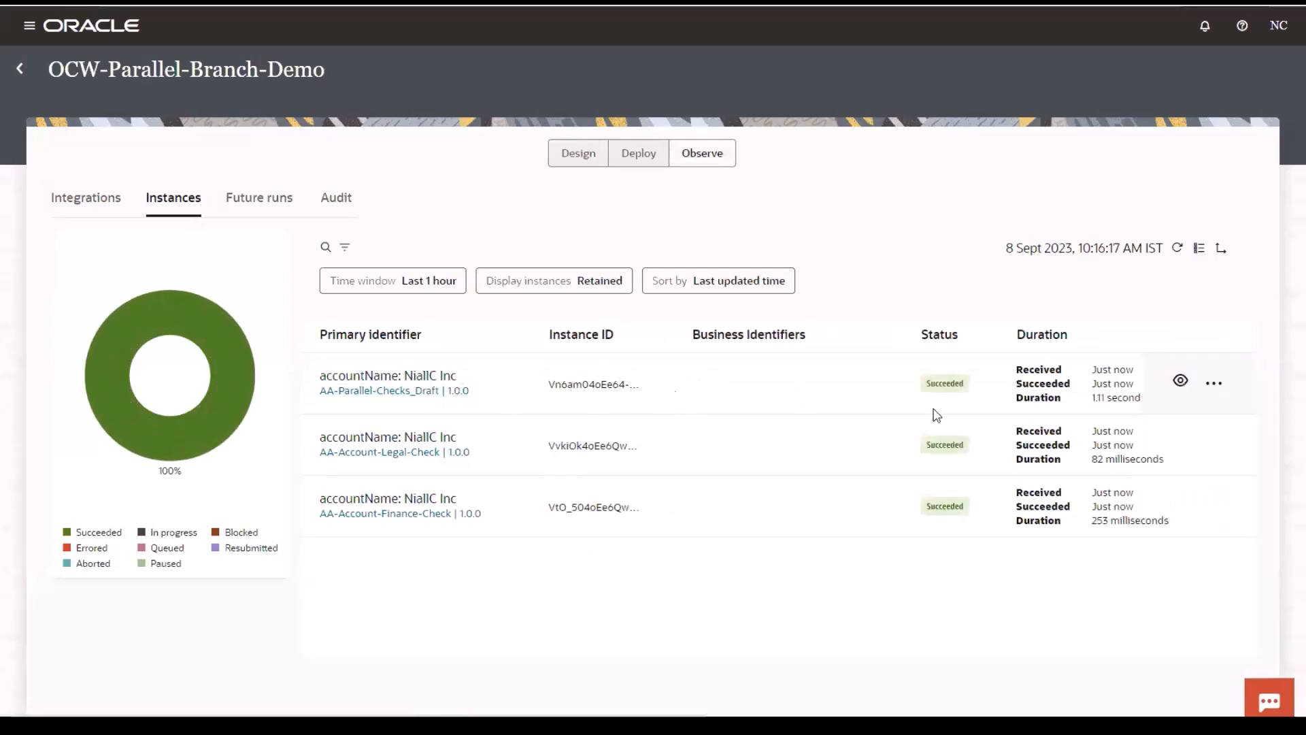
left_click(1214, 385)
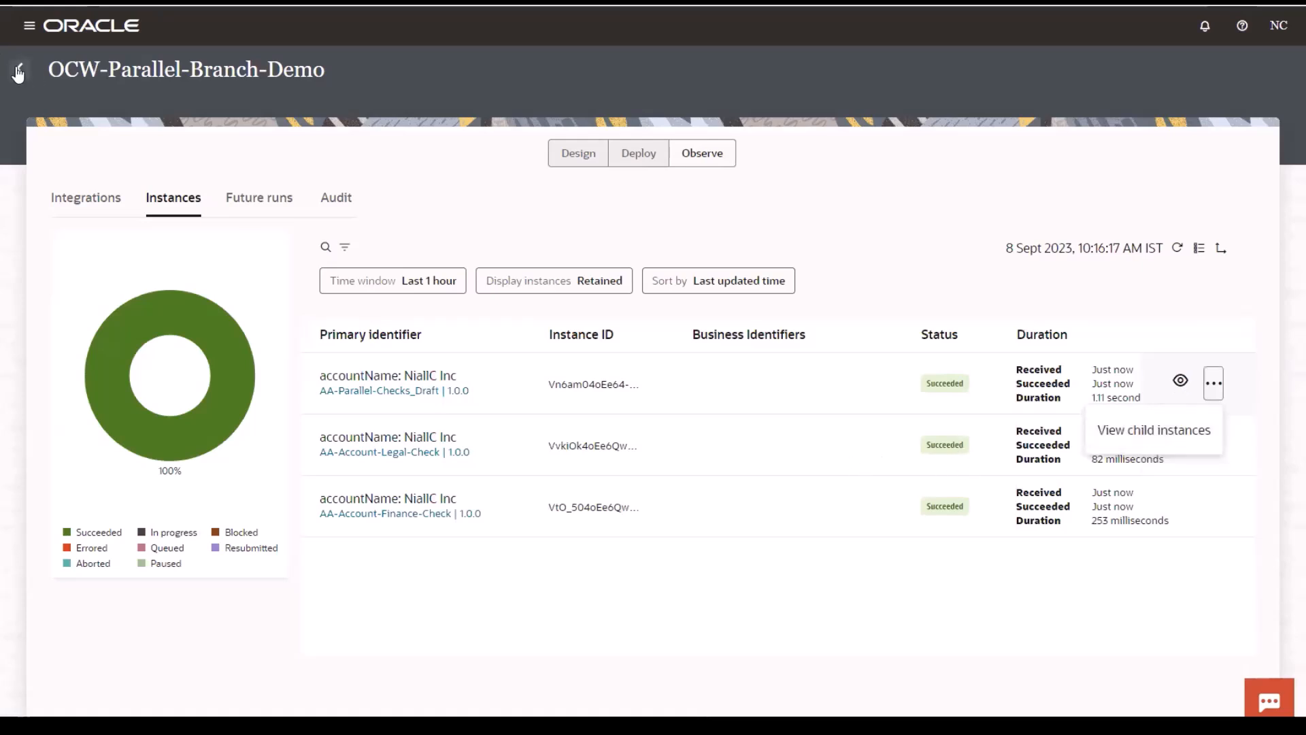
left_click(572, 161)
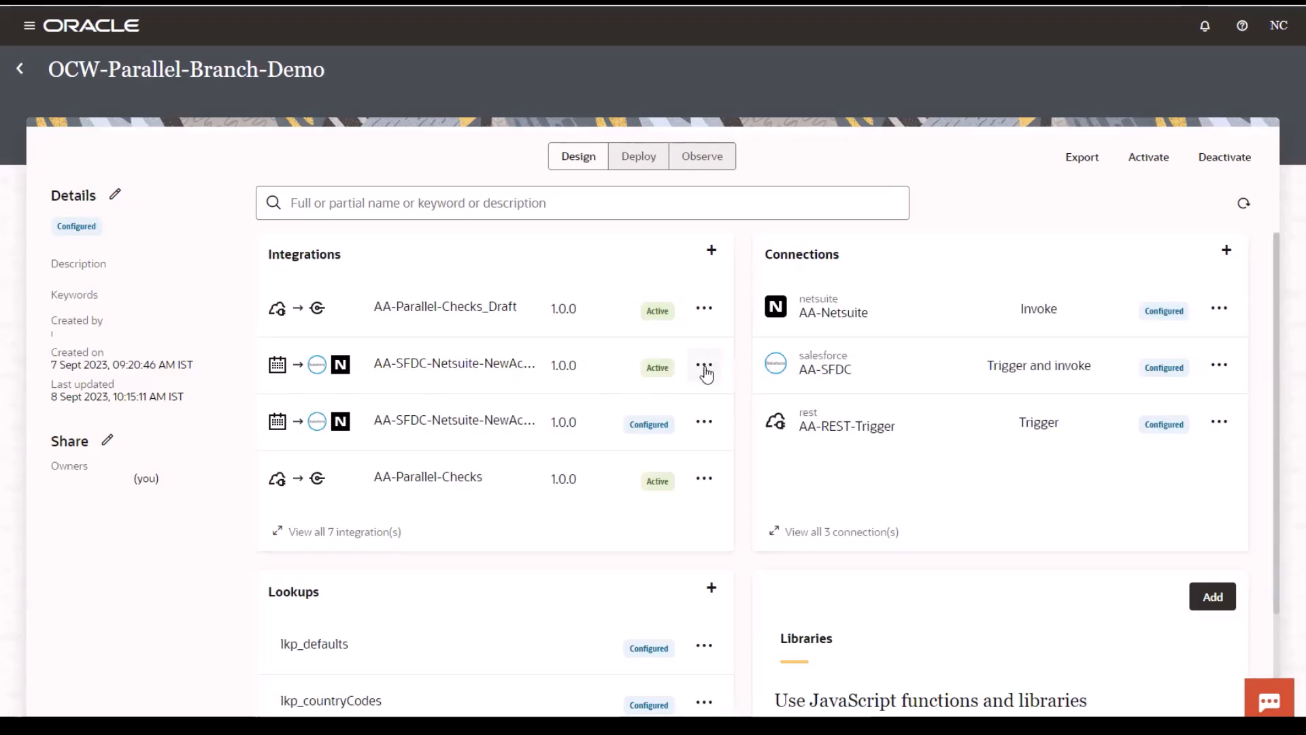
Step: Review the AA-SFDC-Netsuite-NewAccounts-Sync flow's nodes, close it, and start a new Salesforce account
left_click(428, 367)
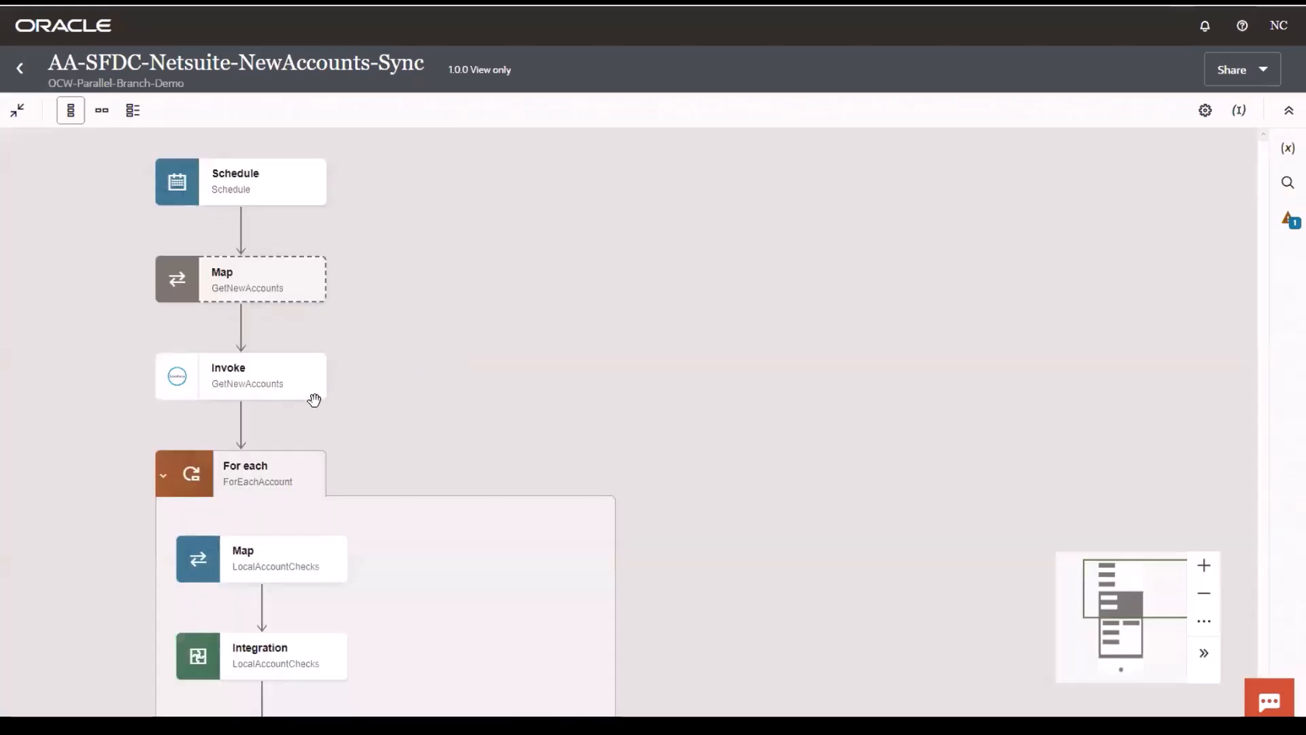
mouse_move(312, 390)
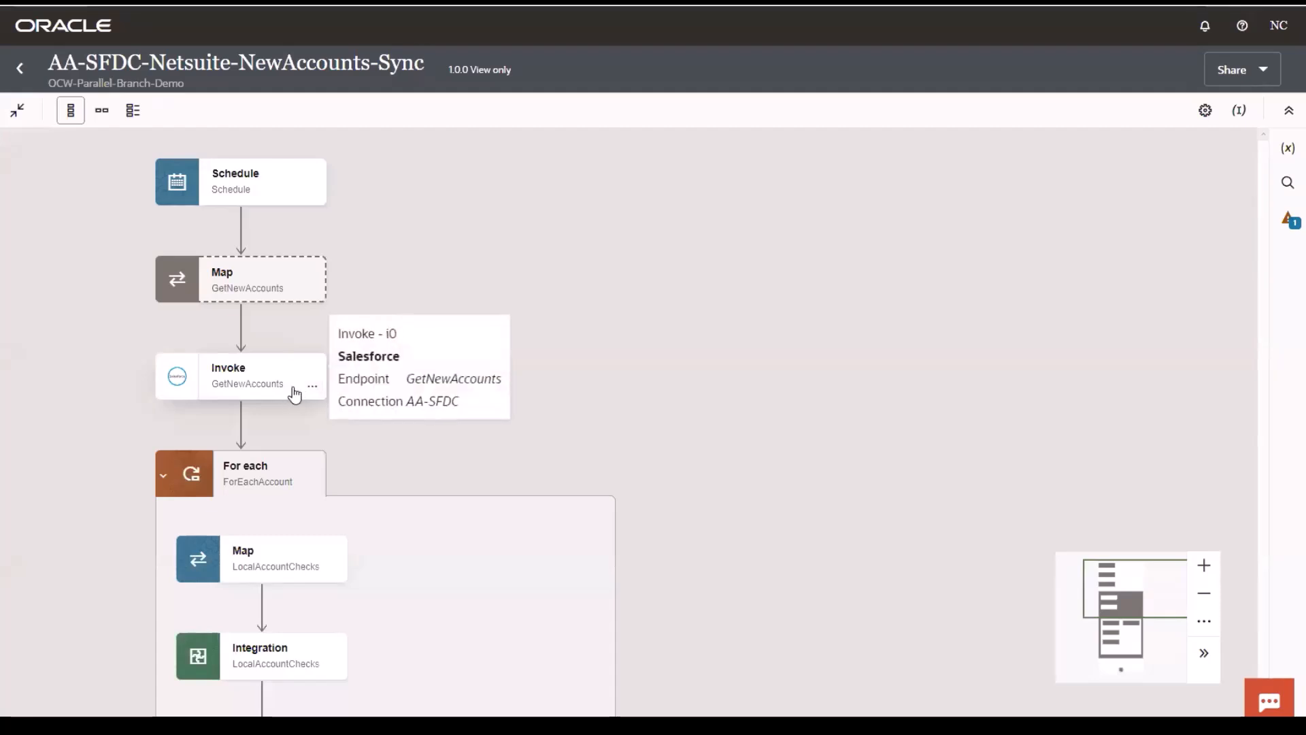
scroll(423, 426, "down", 2)
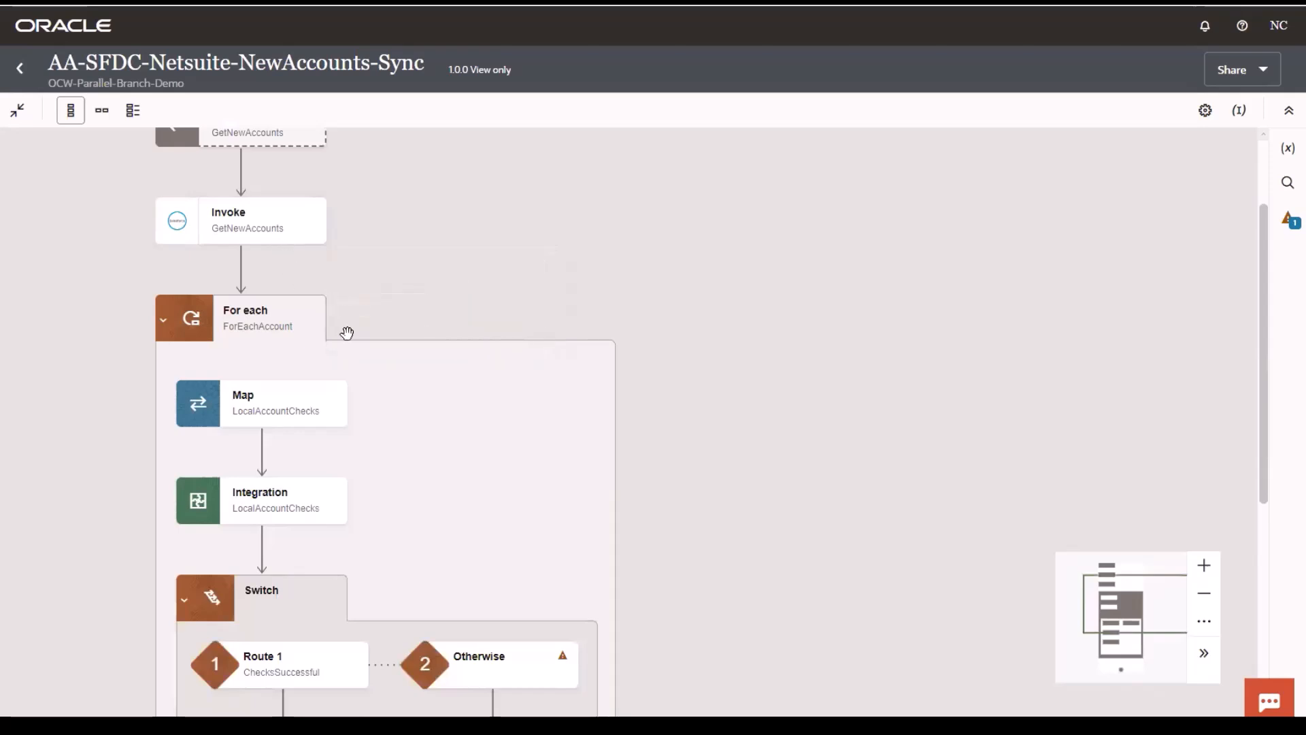
scroll(379, 443, "down", 2)
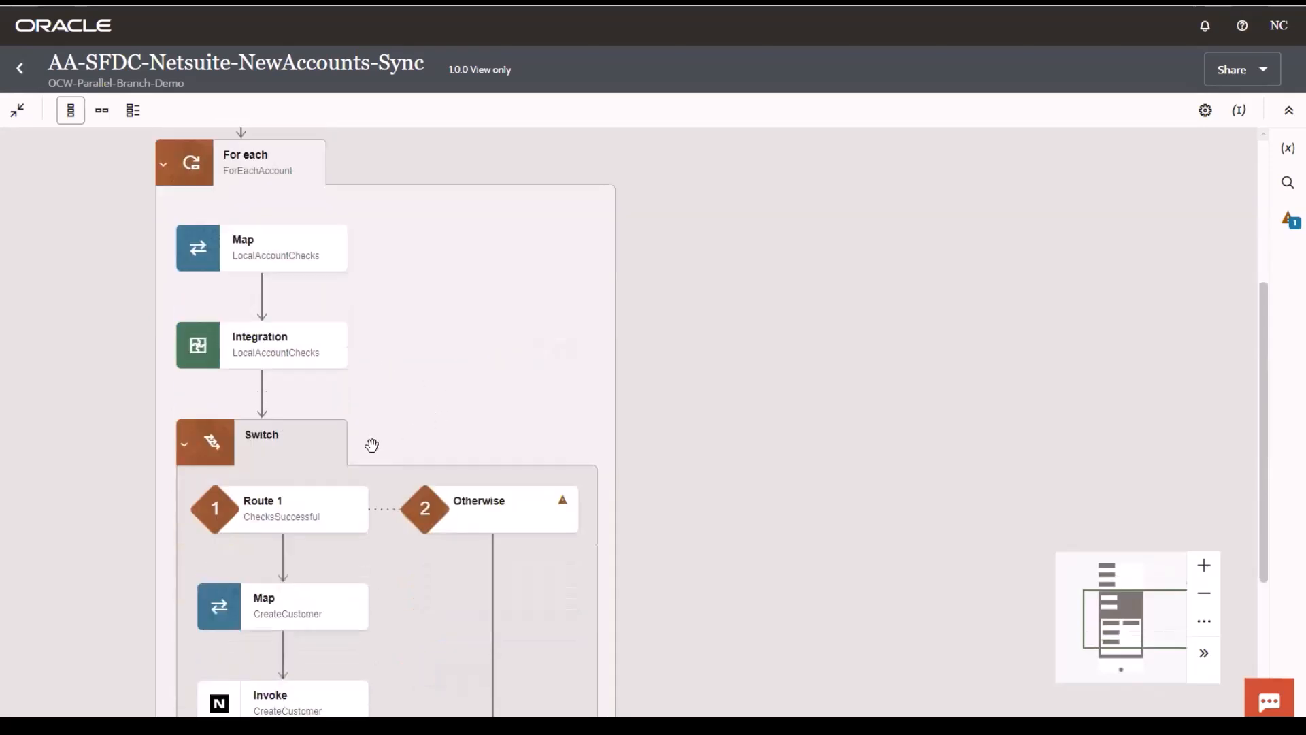
mouse_move(344, 353)
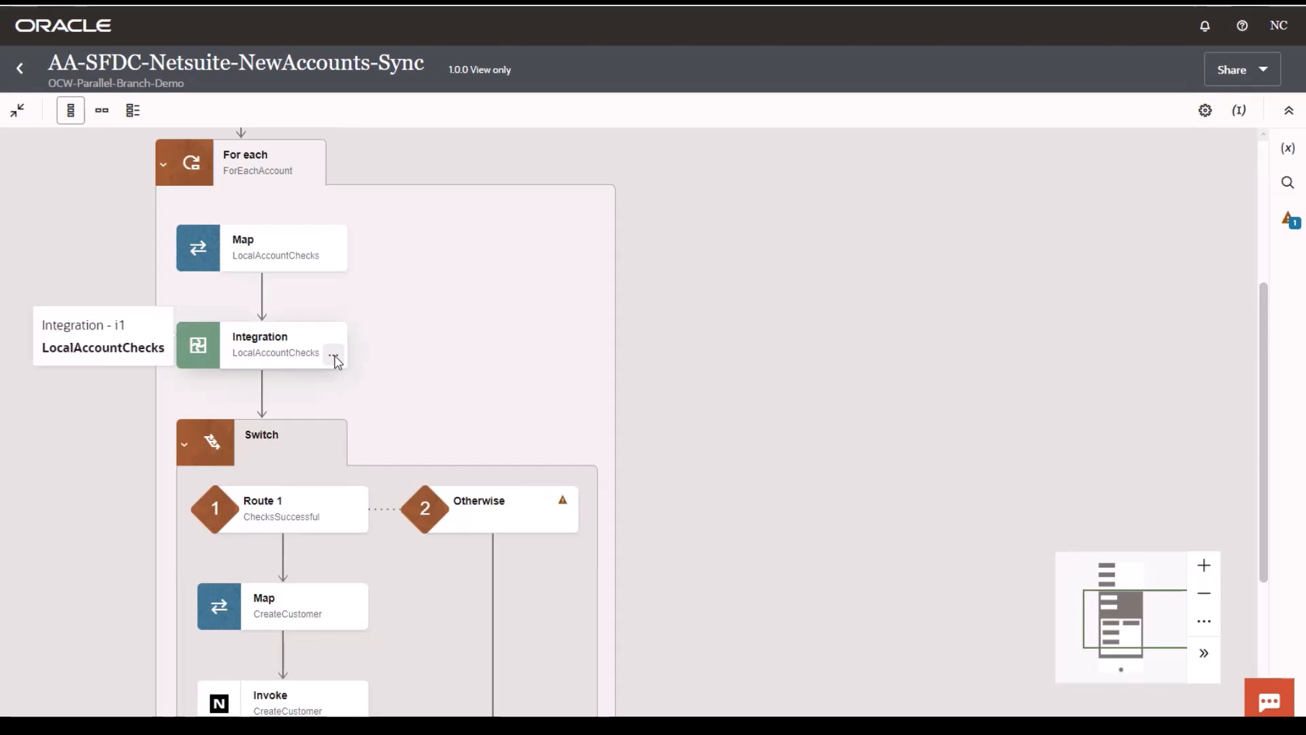
scroll(342, 457, "down", 1)
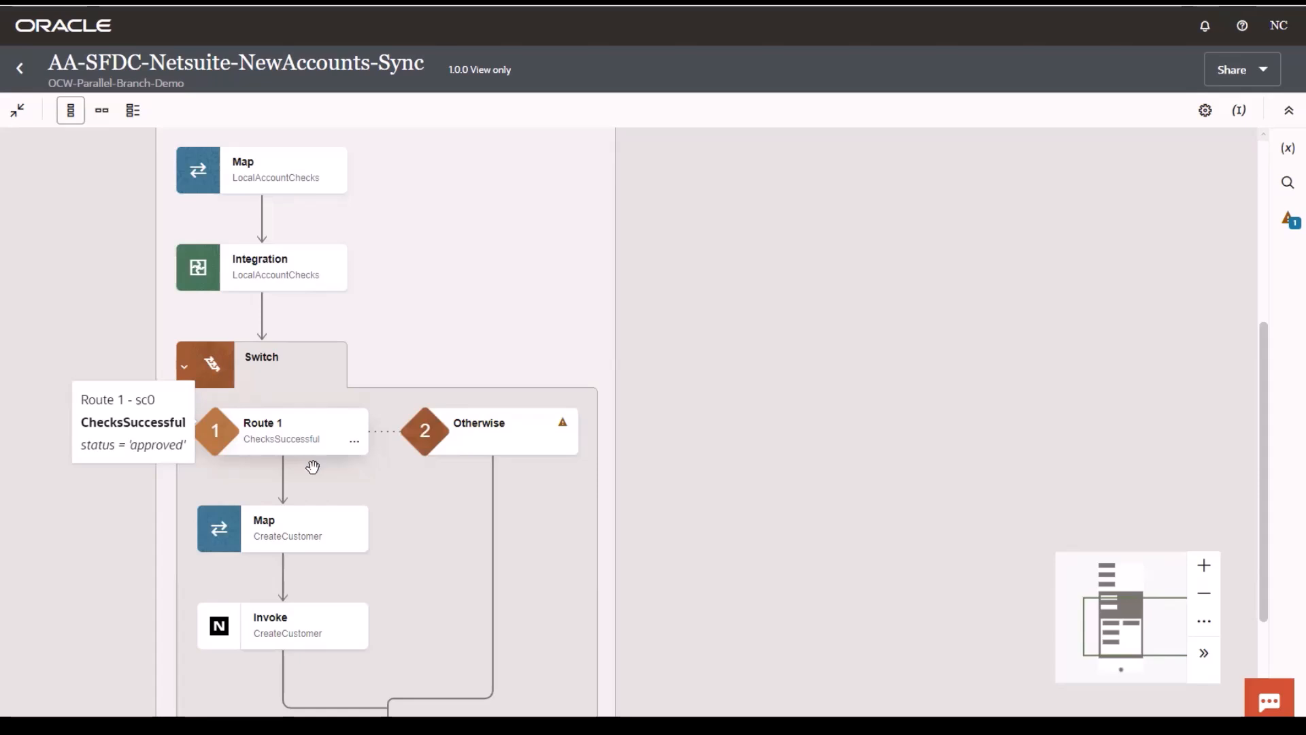
scroll(307, 658, "up", 7)
left_click(21, 71)
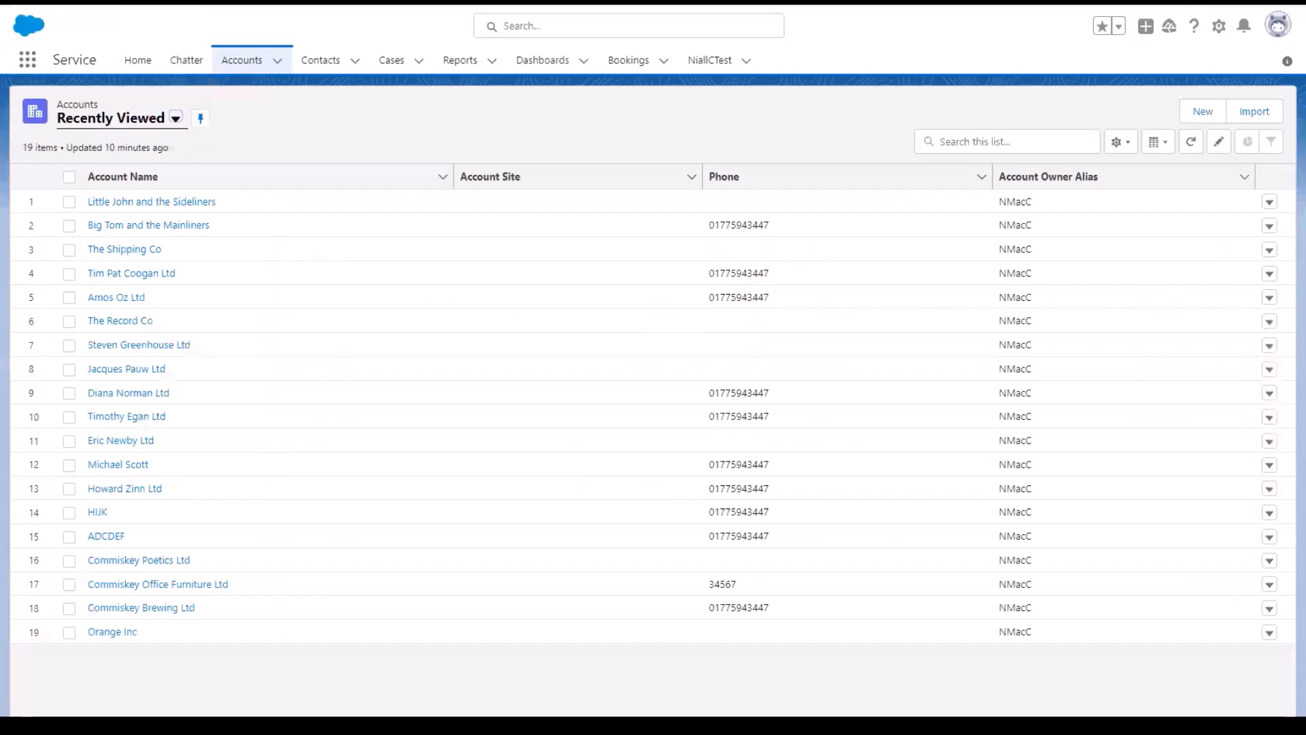
left_click(1201, 112)
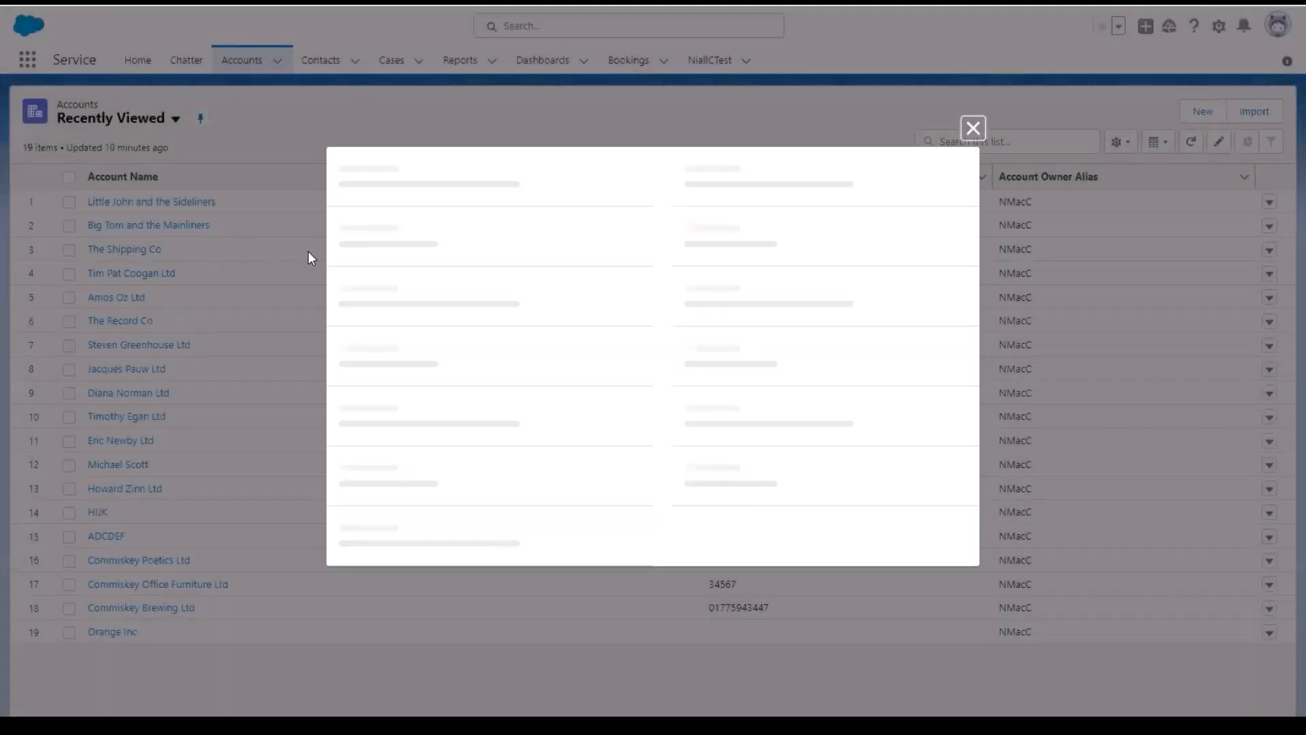
Step: Enter the new food-supplies account's name, correcting its capitalisation
left_click(383, 234)
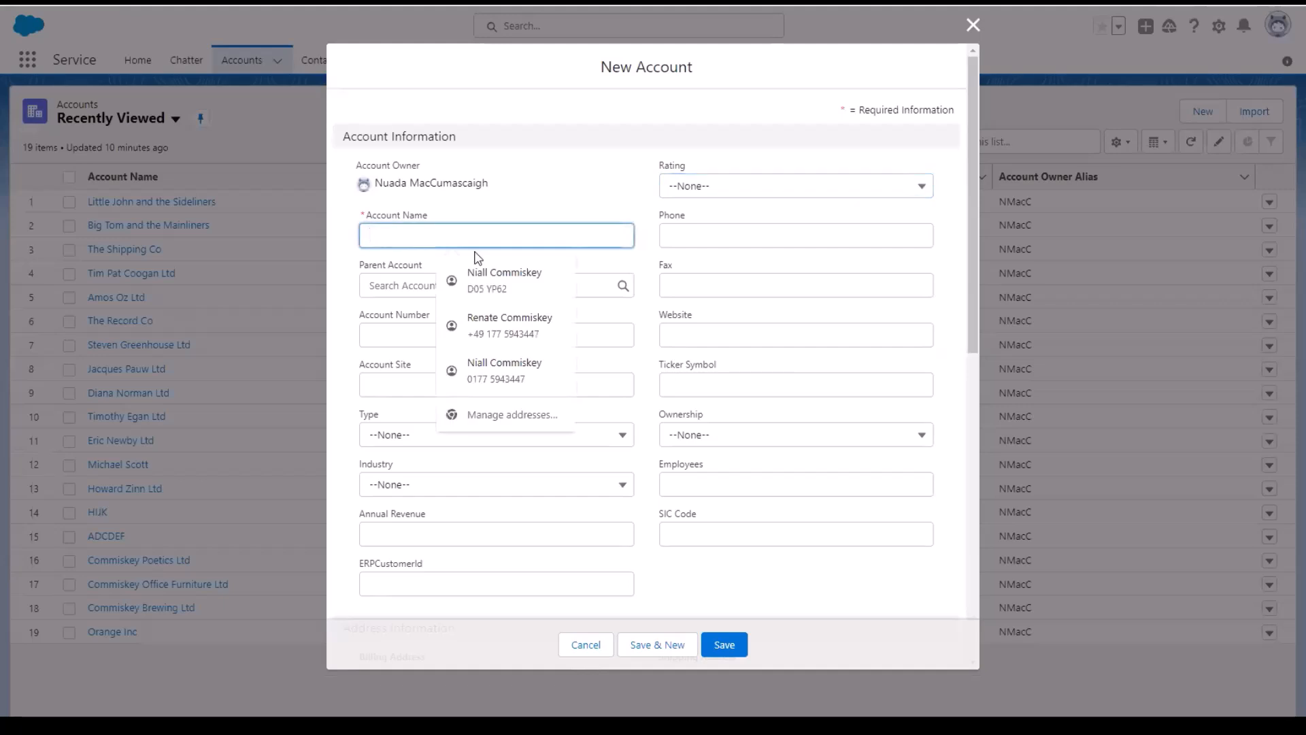
type("Niall commiskey")
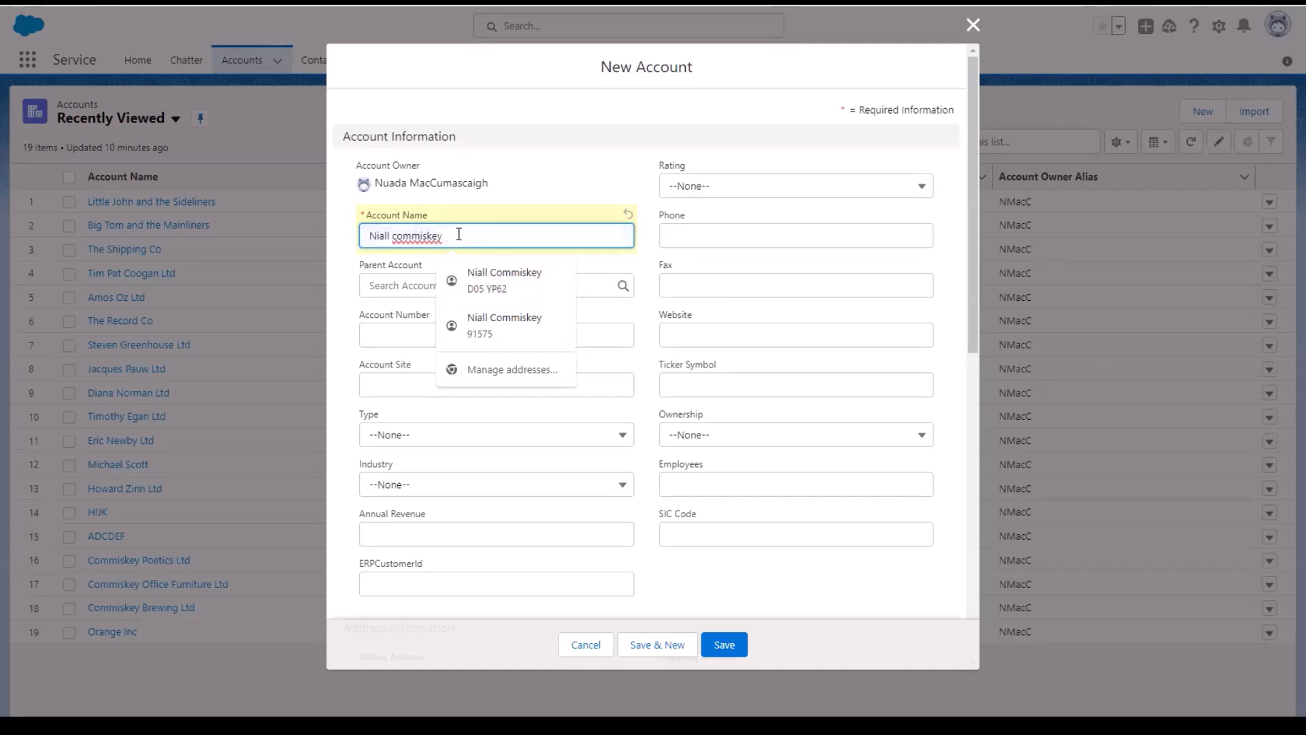
key("Delete")
type("C")
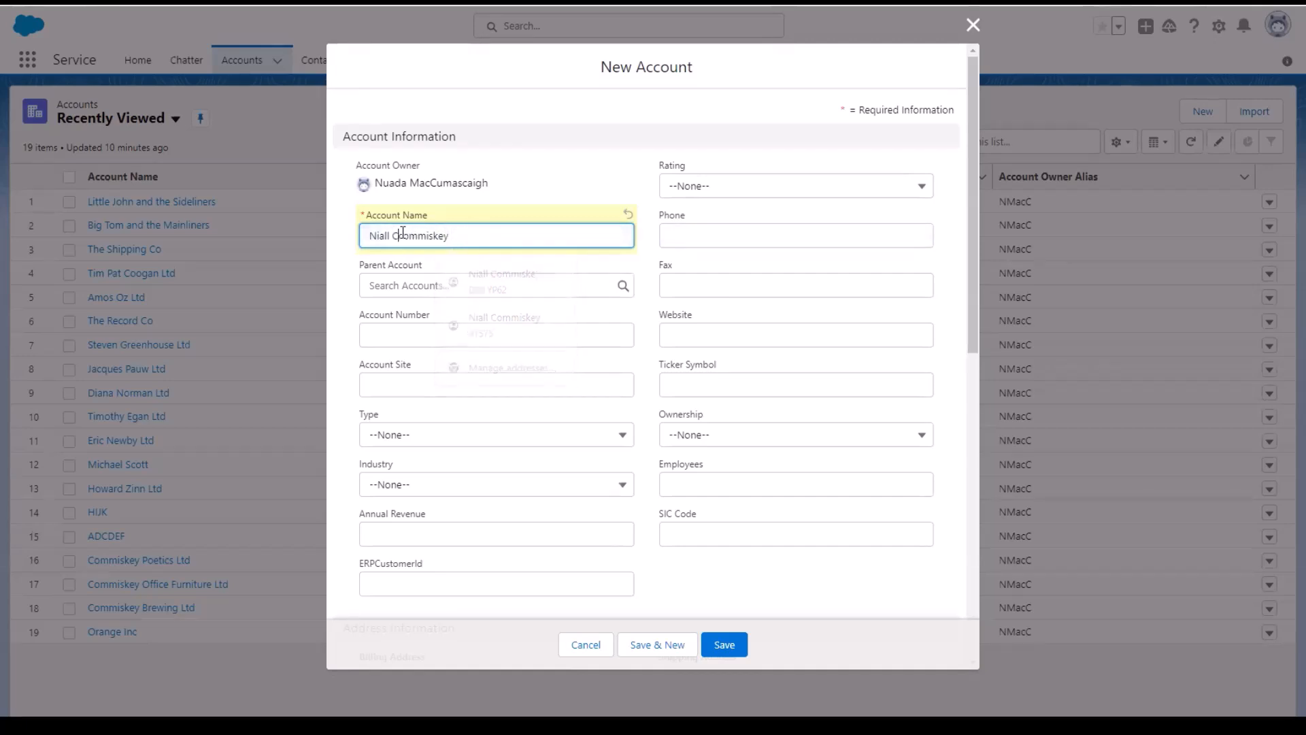
key("Right")
key("Right")
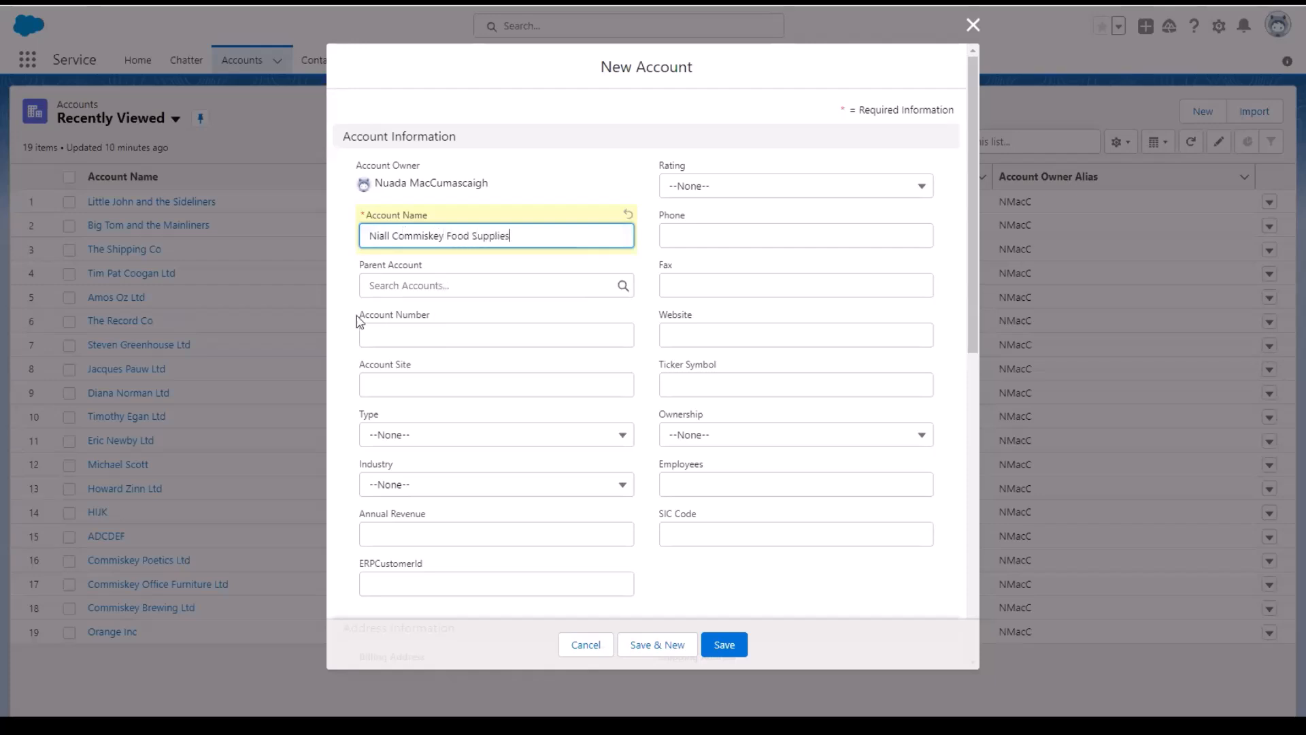
left_click(336, 349)
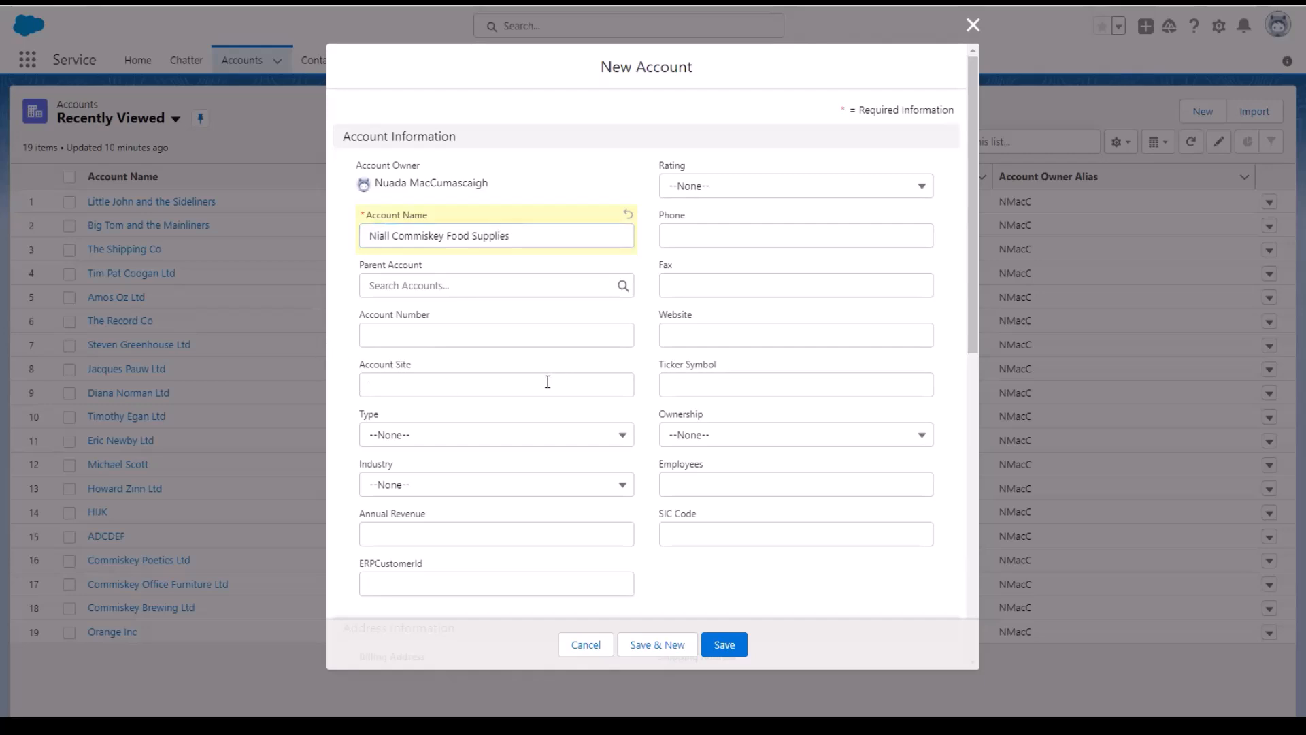
Step: Fill the billing address from a saved Dublin address, set Billing Country to Ireland, and save
scroll(549, 383, "down", 6)
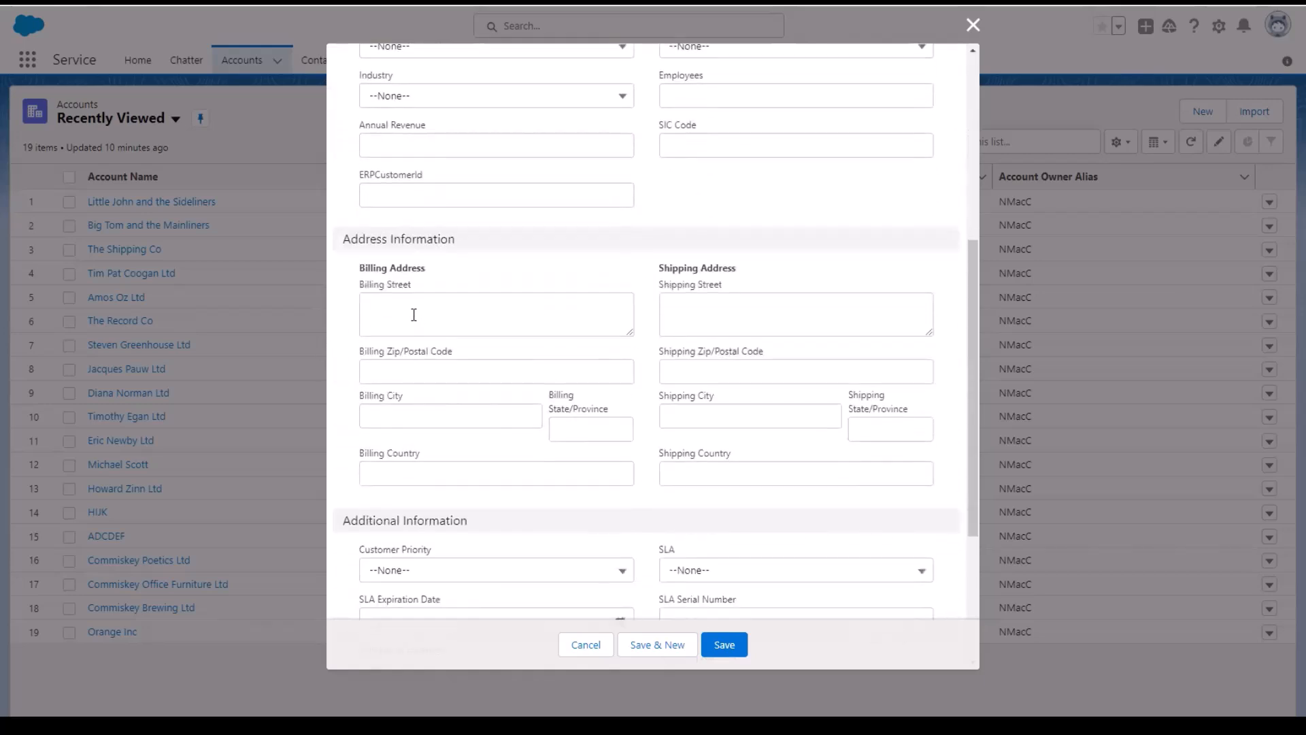
left_click(414, 314)
left_click(495, 366)
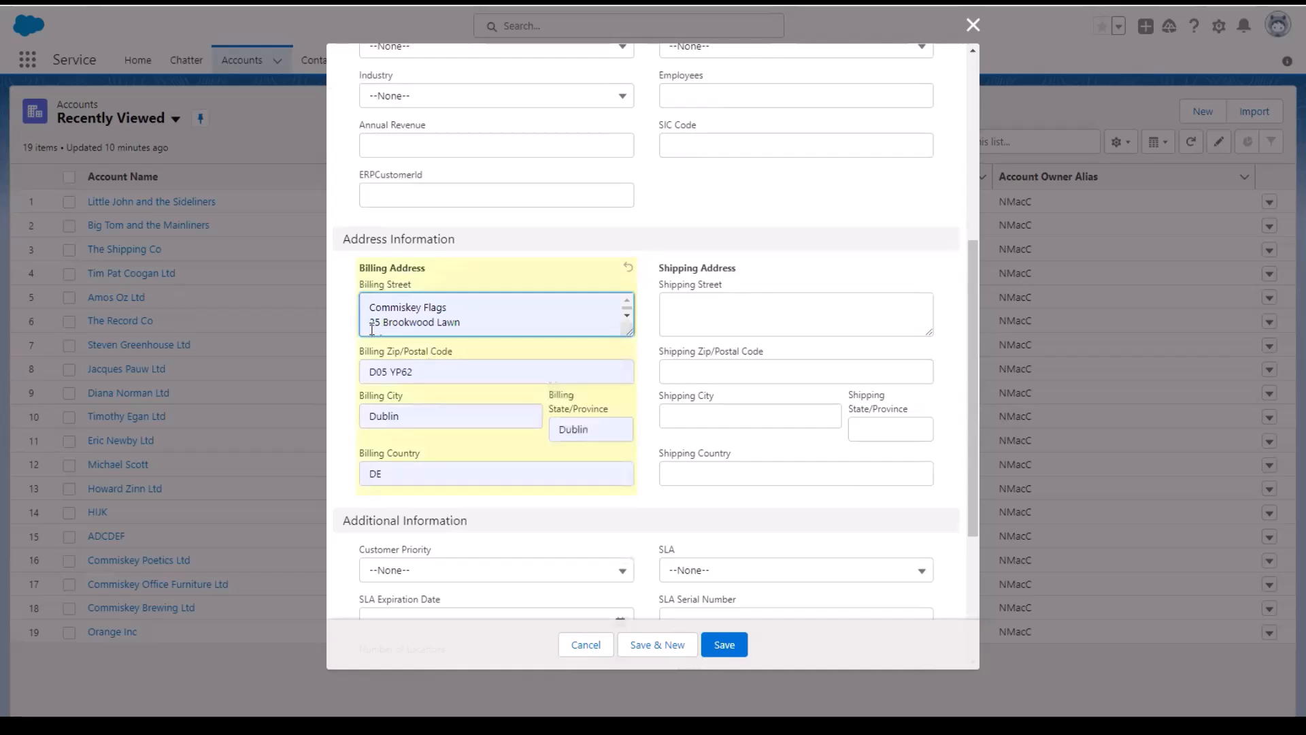
left_click(371, 330)
key("Down")
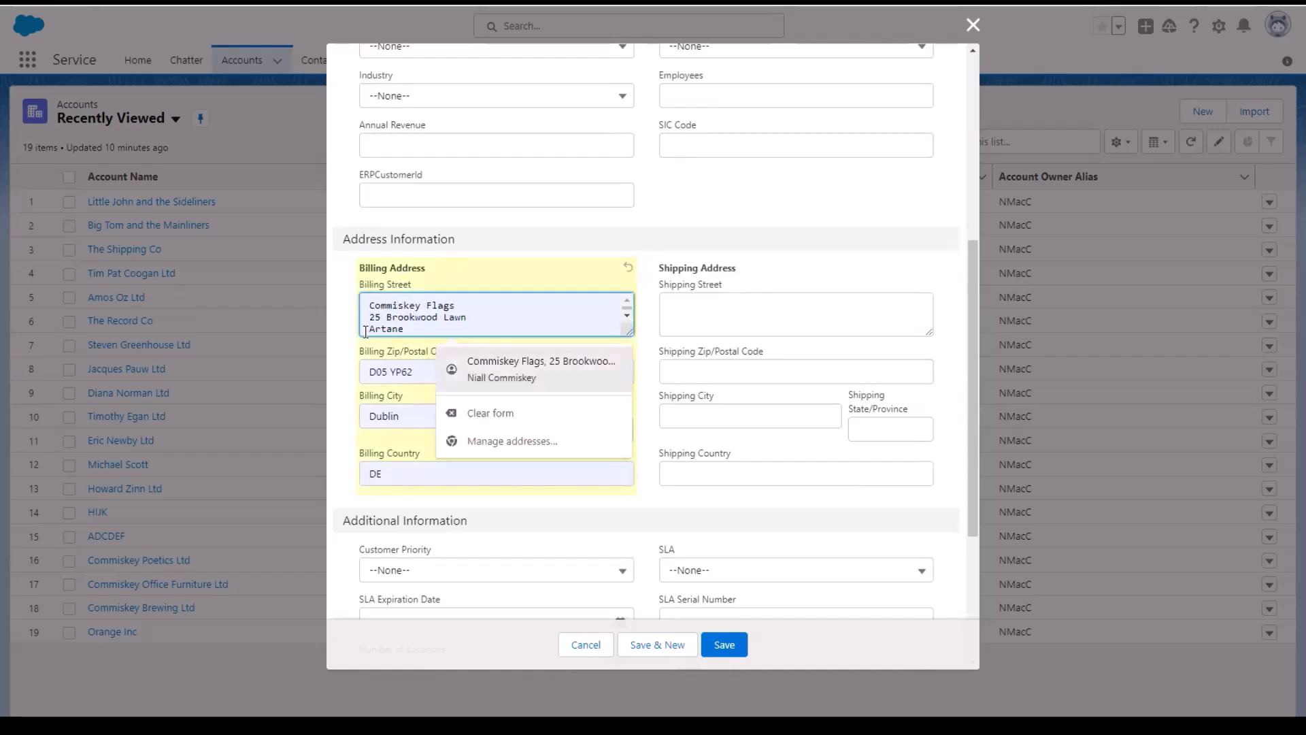
key("Escape")
left_click(406, 476)
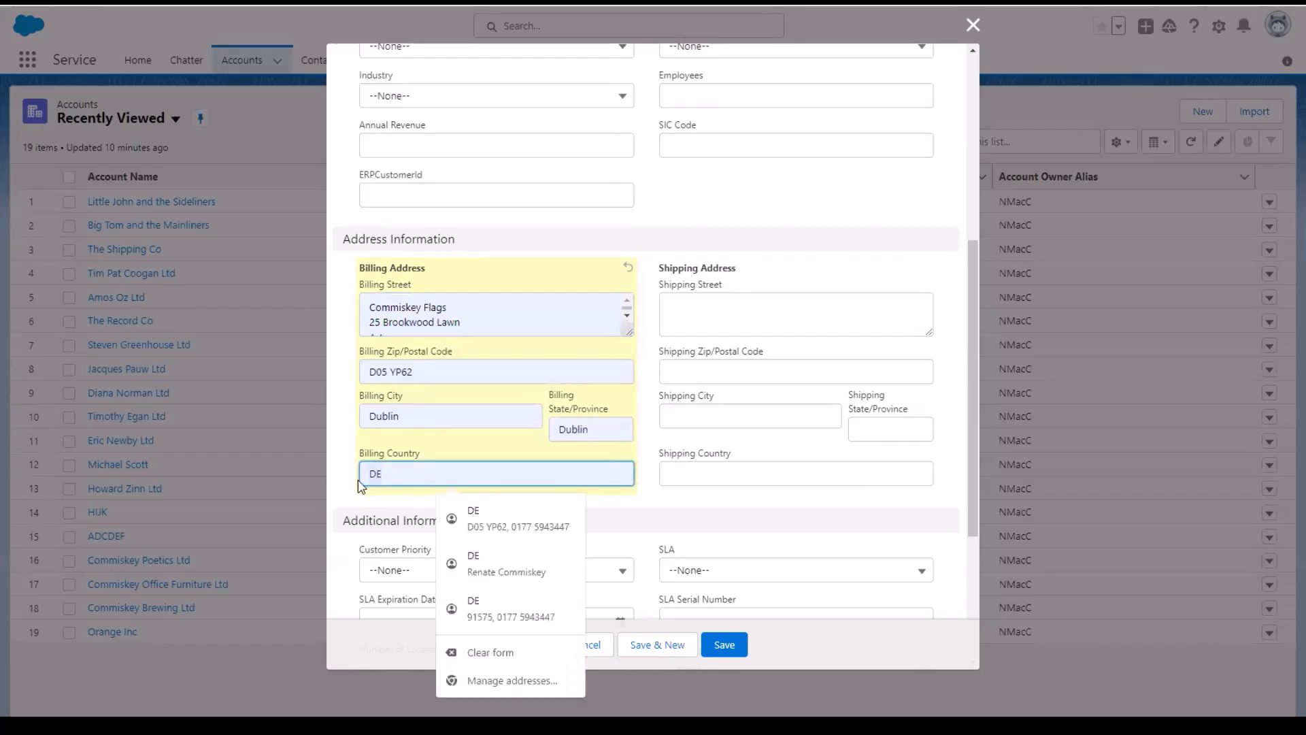
key("BackSpace")
key("BackSpace")
type("Ireland")
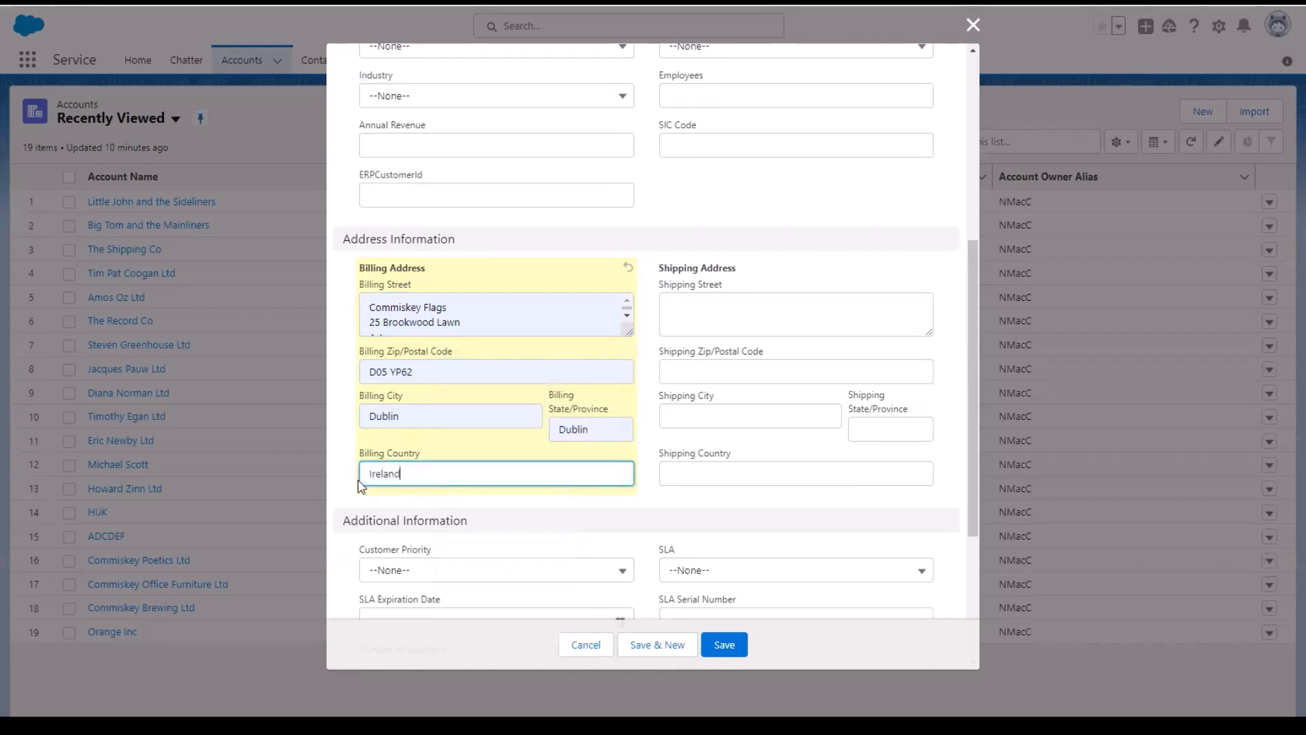
left_click(334, 429)
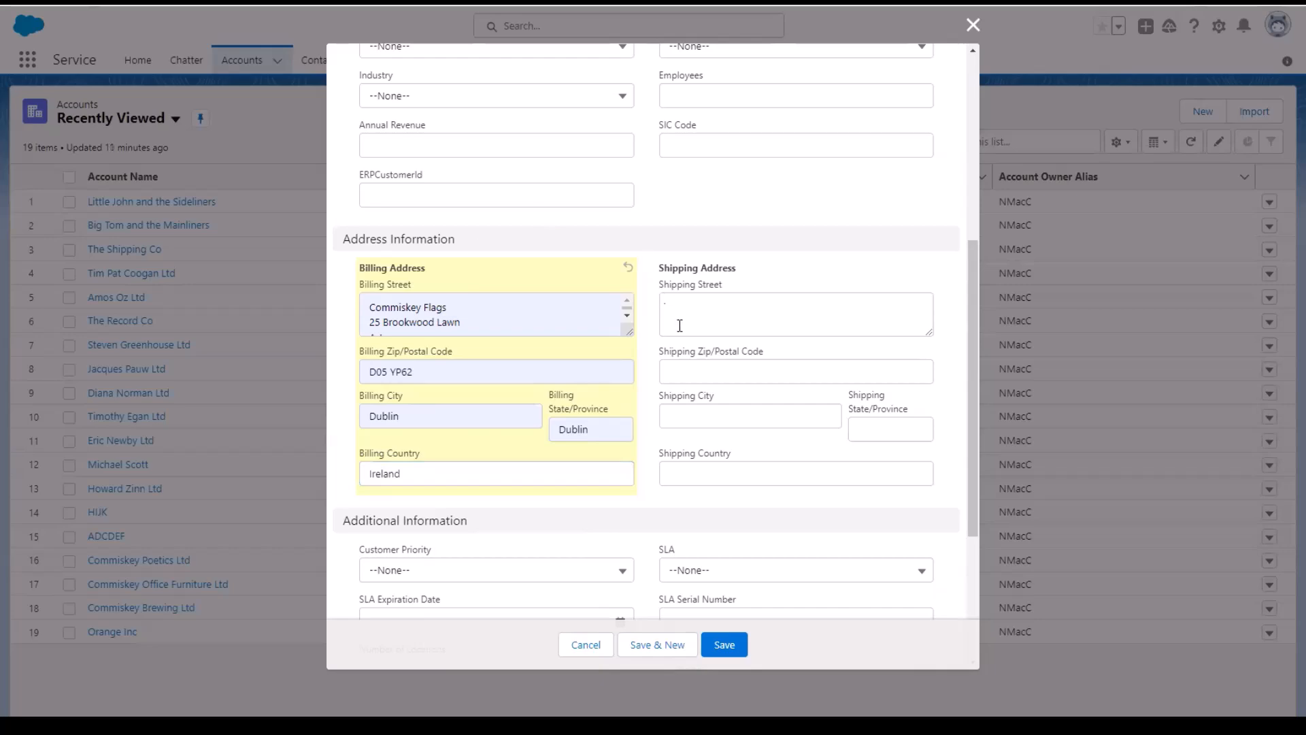
scroll(630, 361, "up", 6)
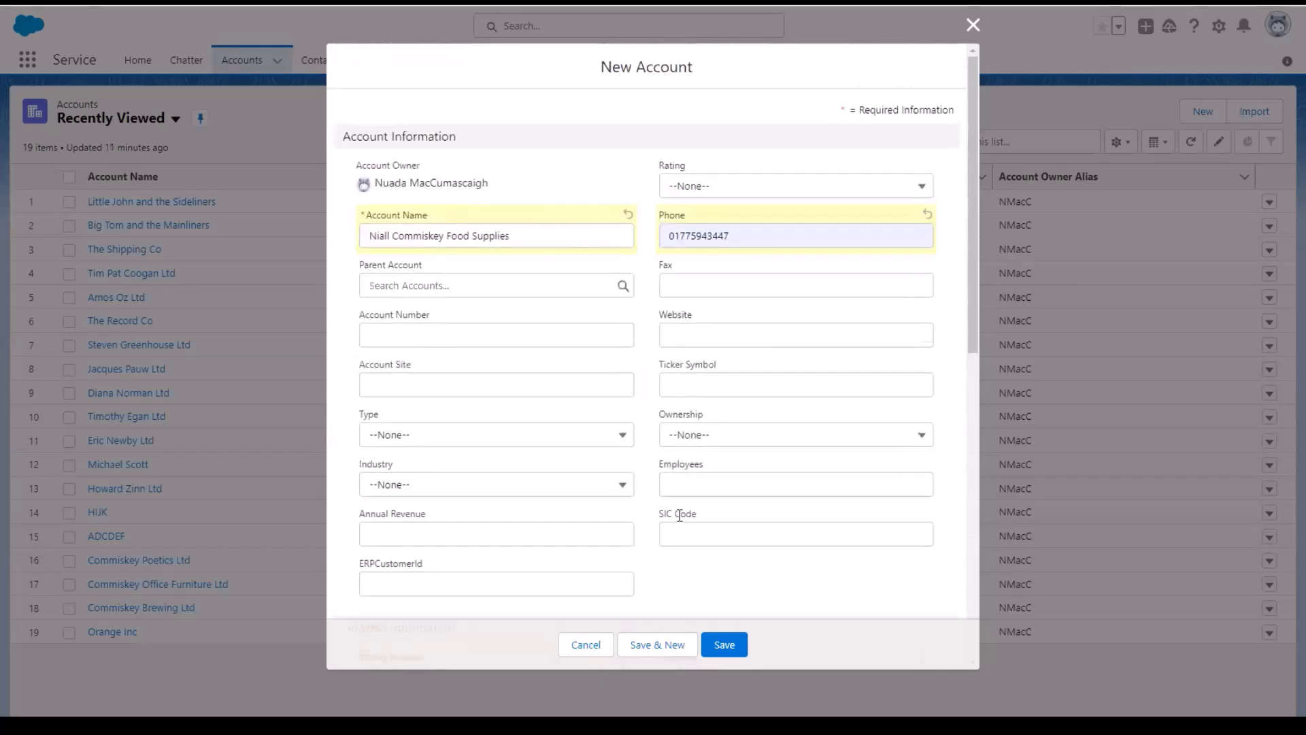
left_click(723, 644)
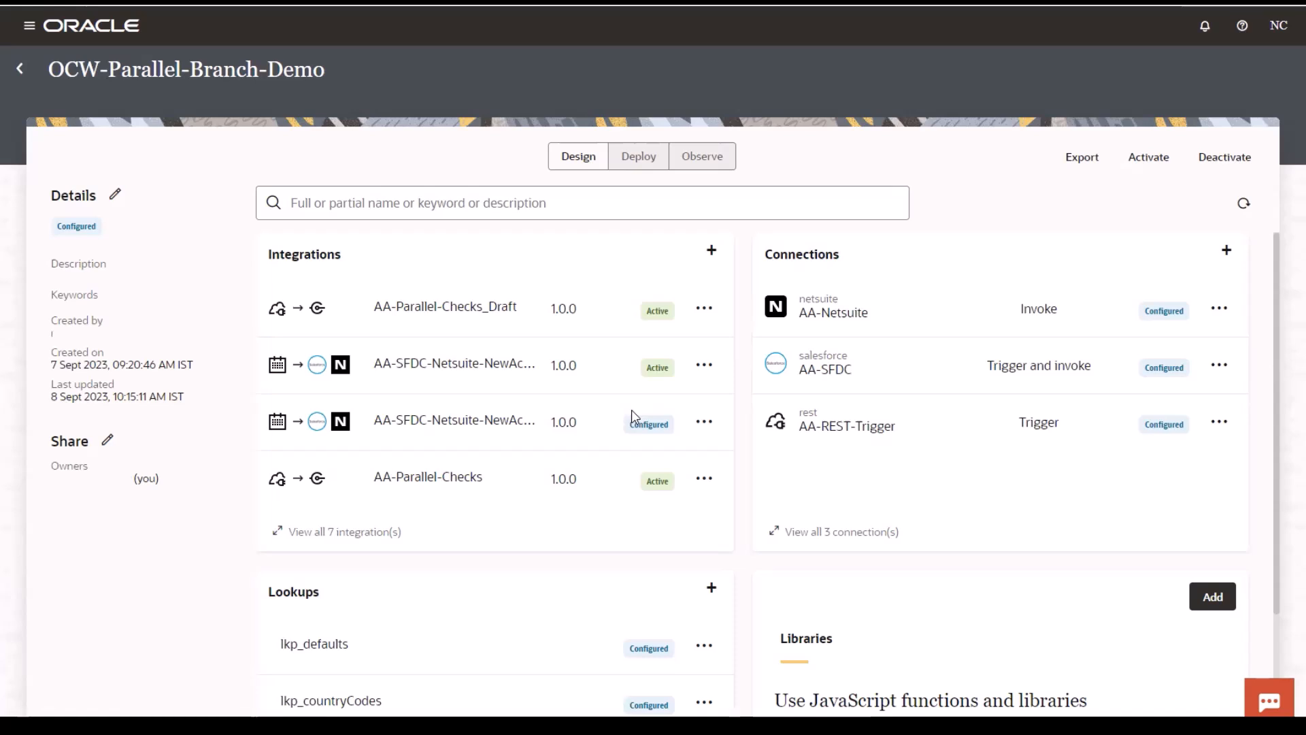
Step: Run AA-SFDC-Netsuite-NewAccounts-Sync ad hoc and open the new instance's tracking view
left_click(701, 365)
left_click(715, 598)
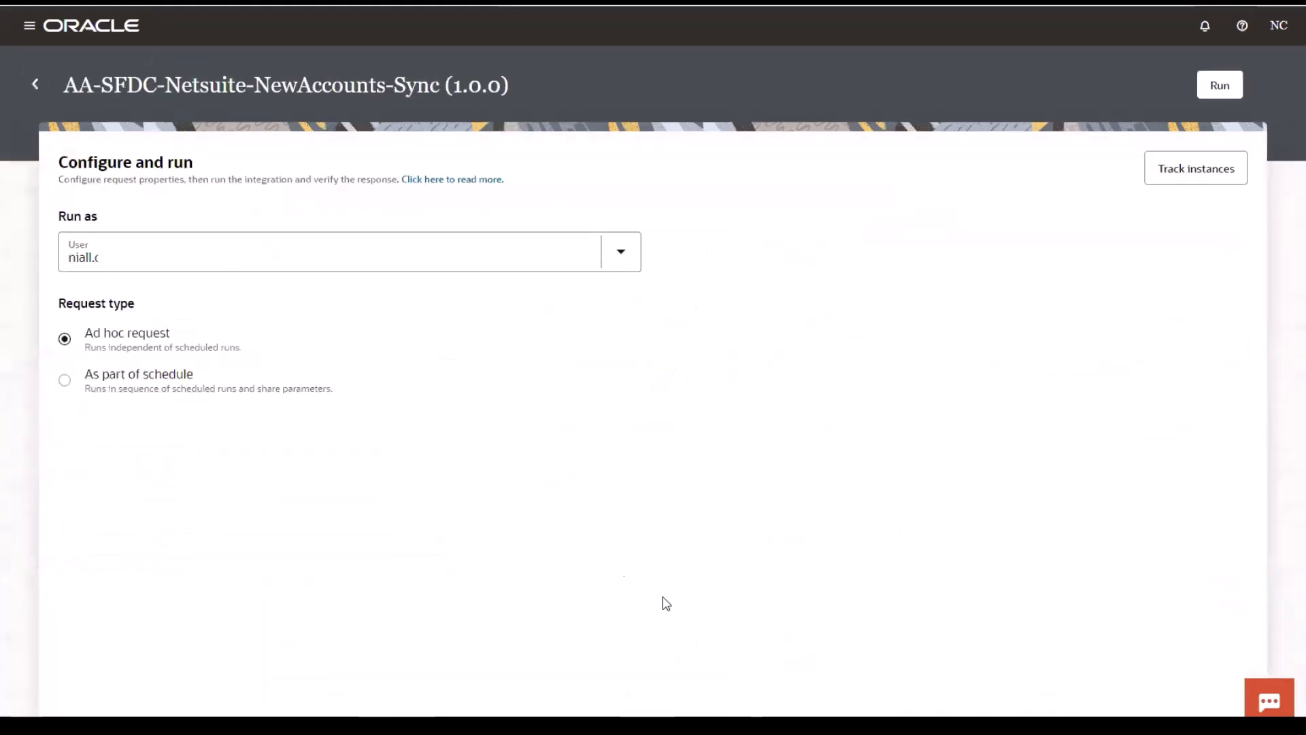
left_click(1220, 85)
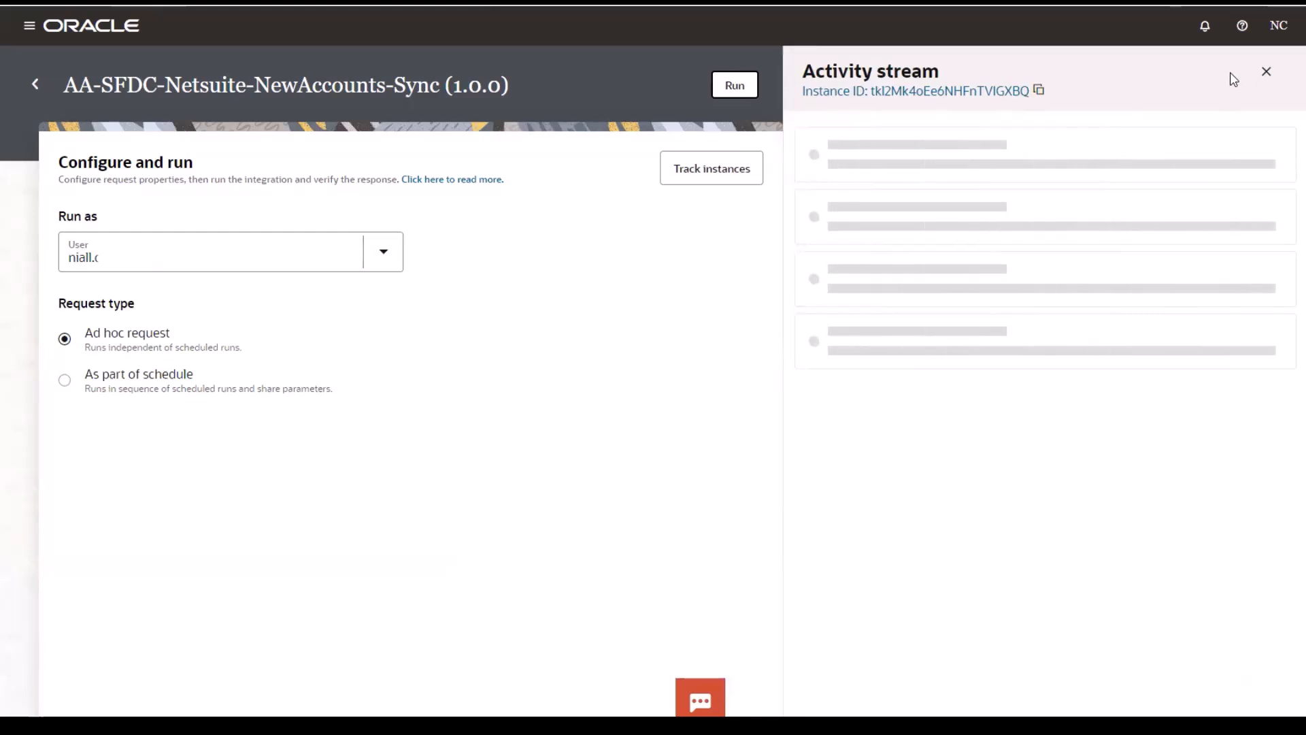
left_click(956, 95)
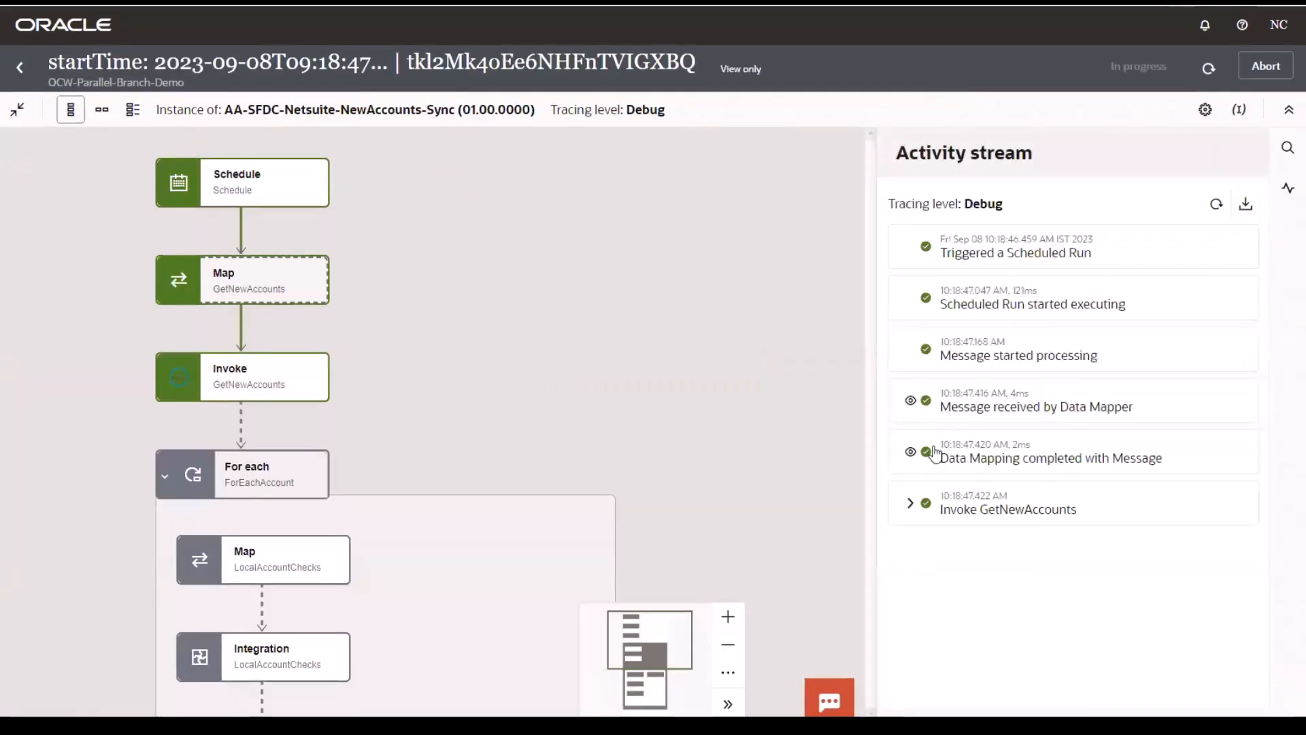
Step: Refresh the instance, view the Invoke GetNewAccounts wire payload, and refresh again to check status
left_click(1210, 67)
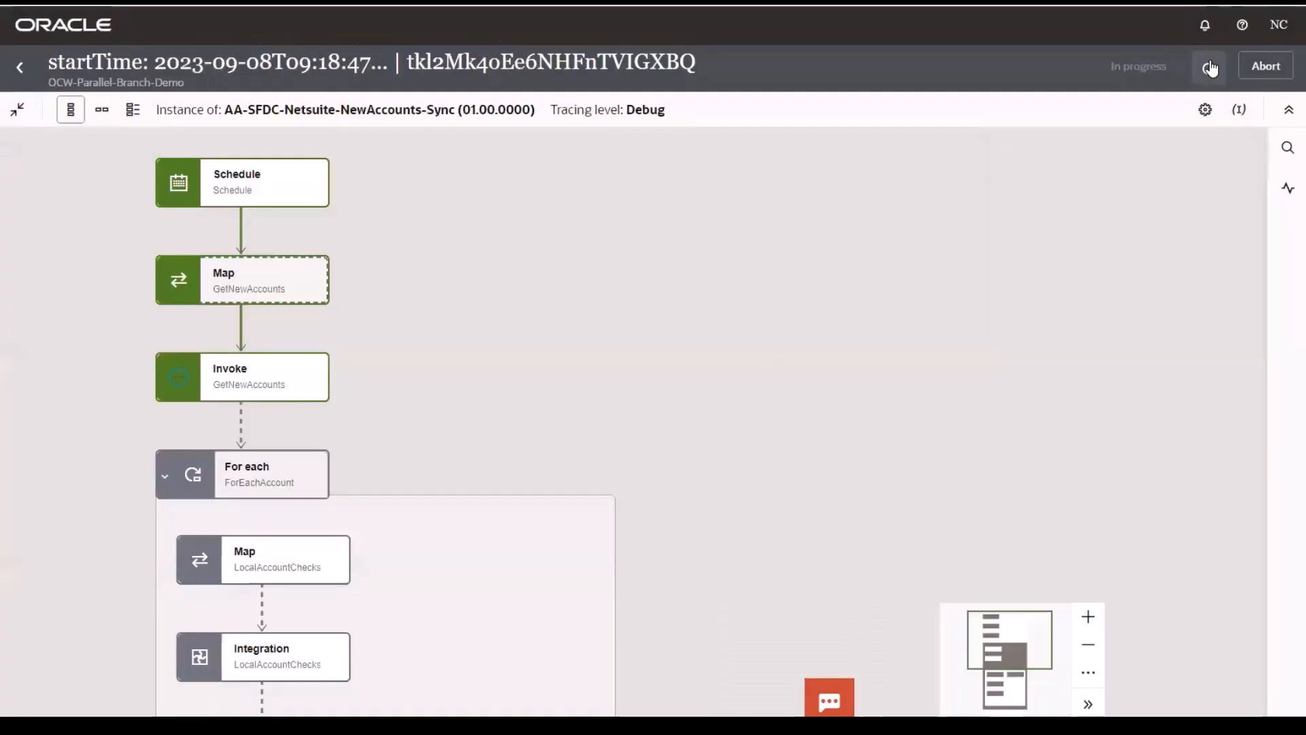
scroll(612, 336, "down", 2)
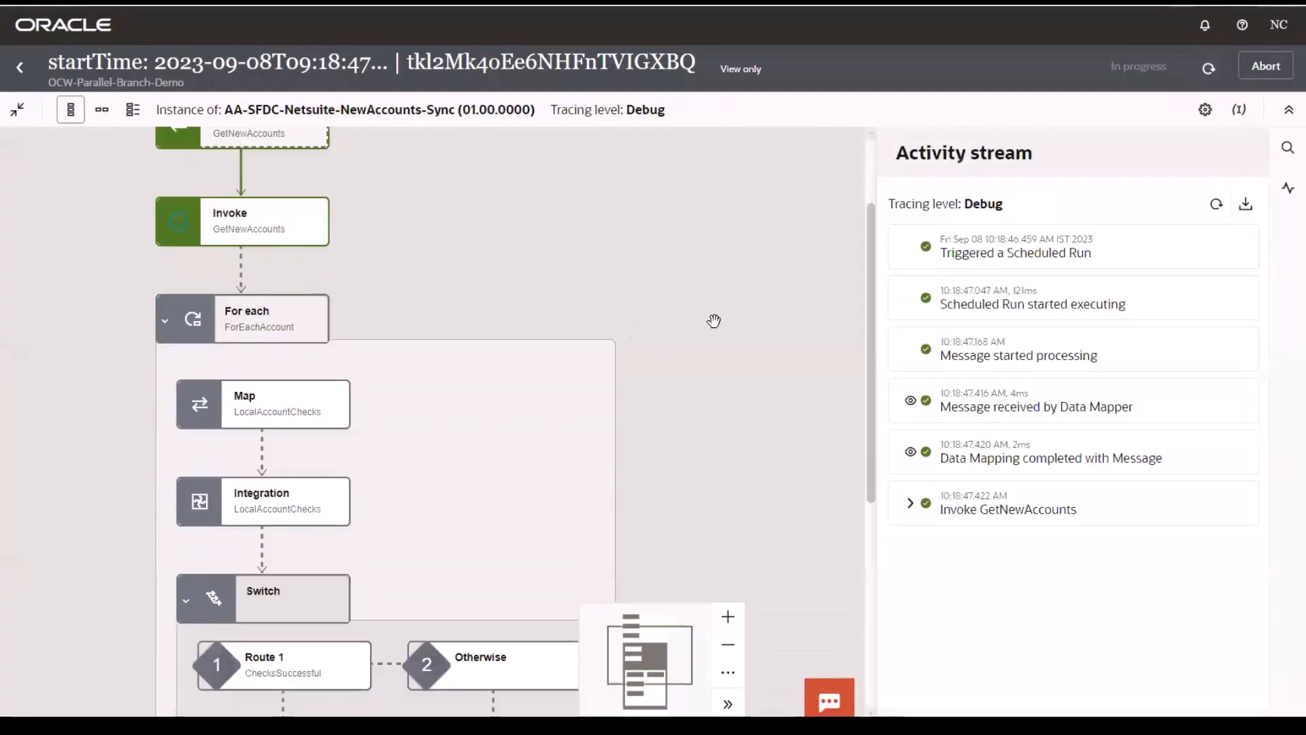
left_click(1209, 69)
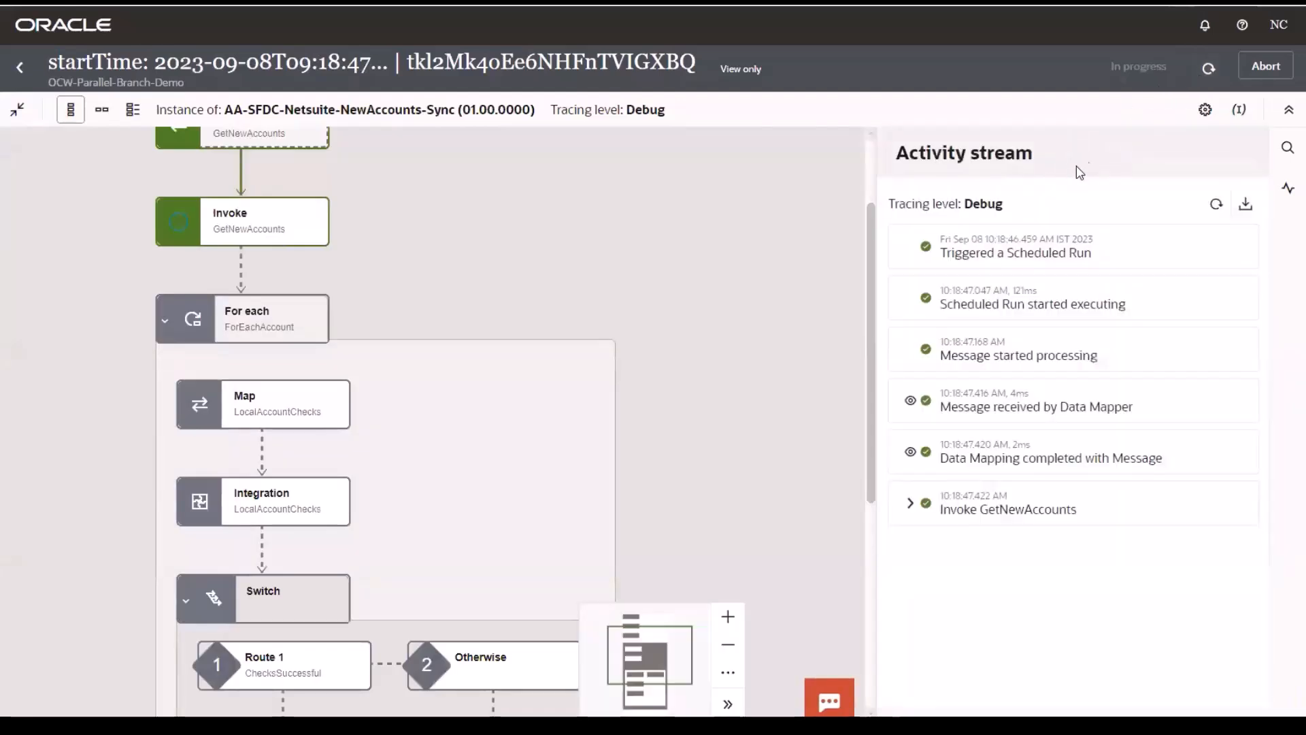
left_click(912, 507)
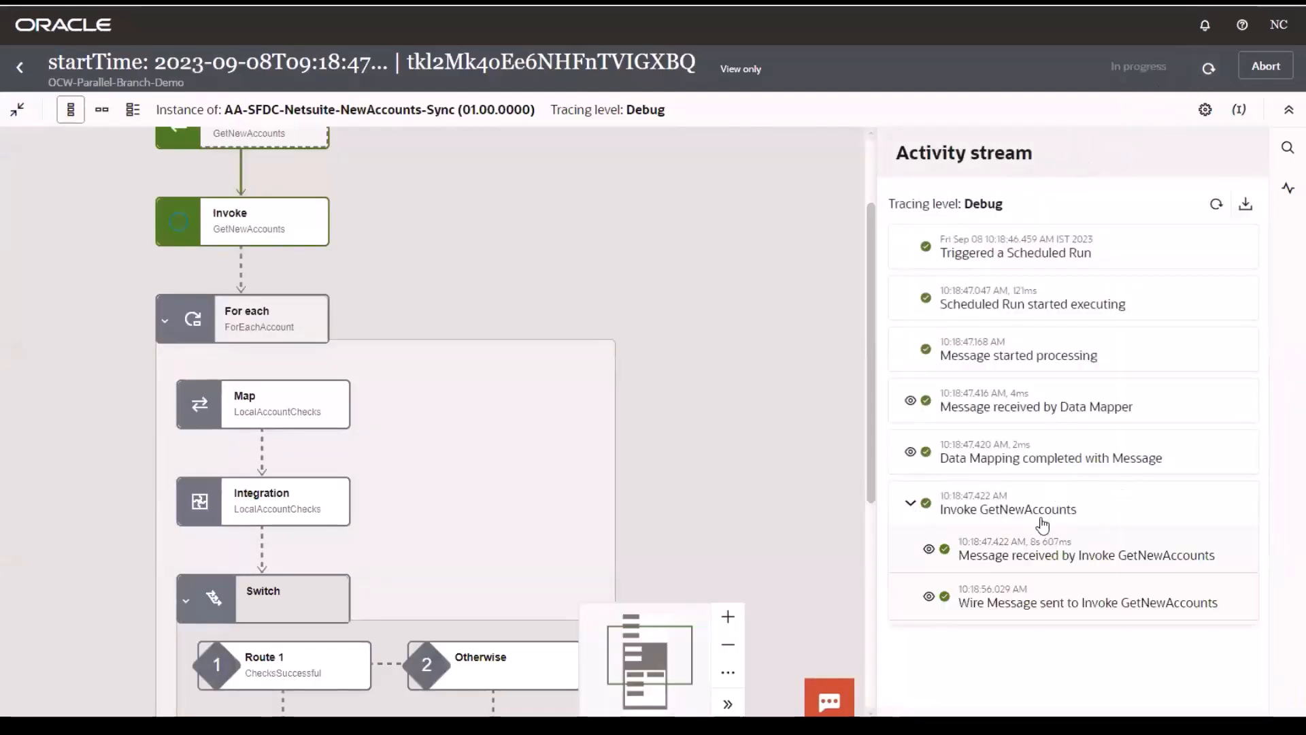
left_click(929, 599)
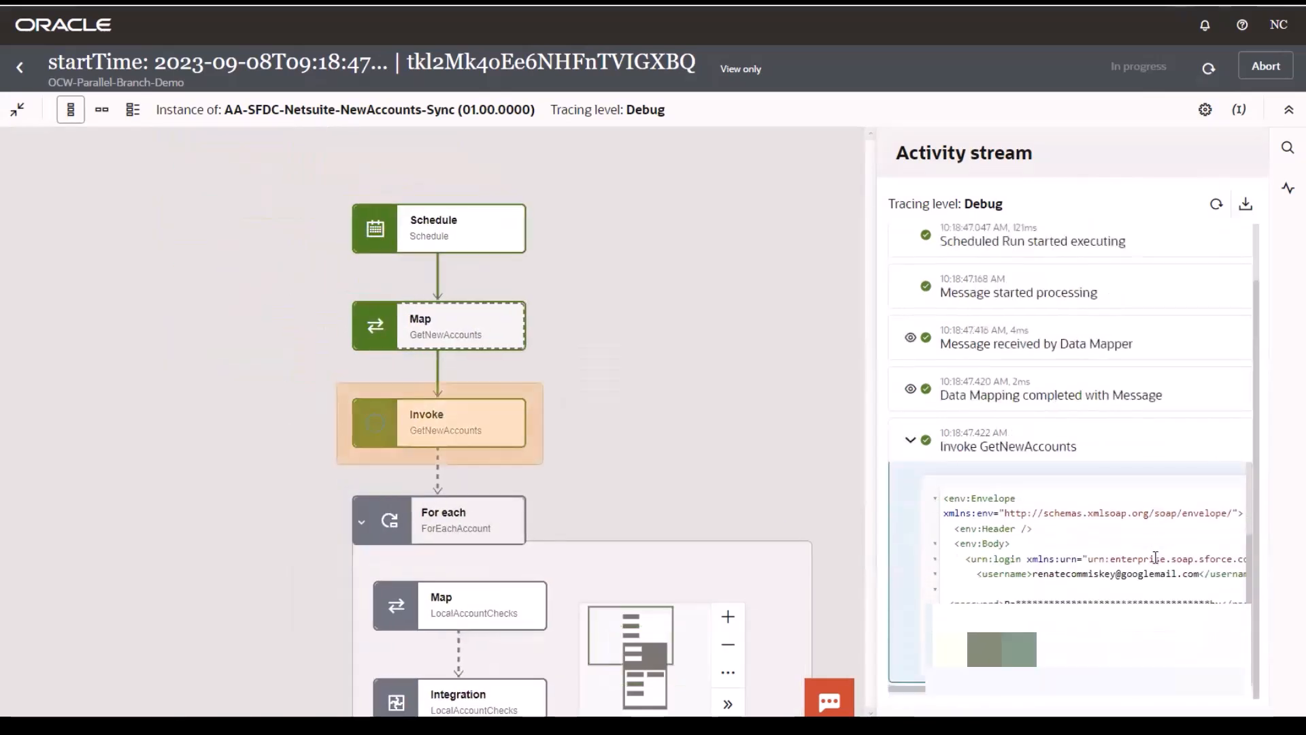
left_click(1208, 68)
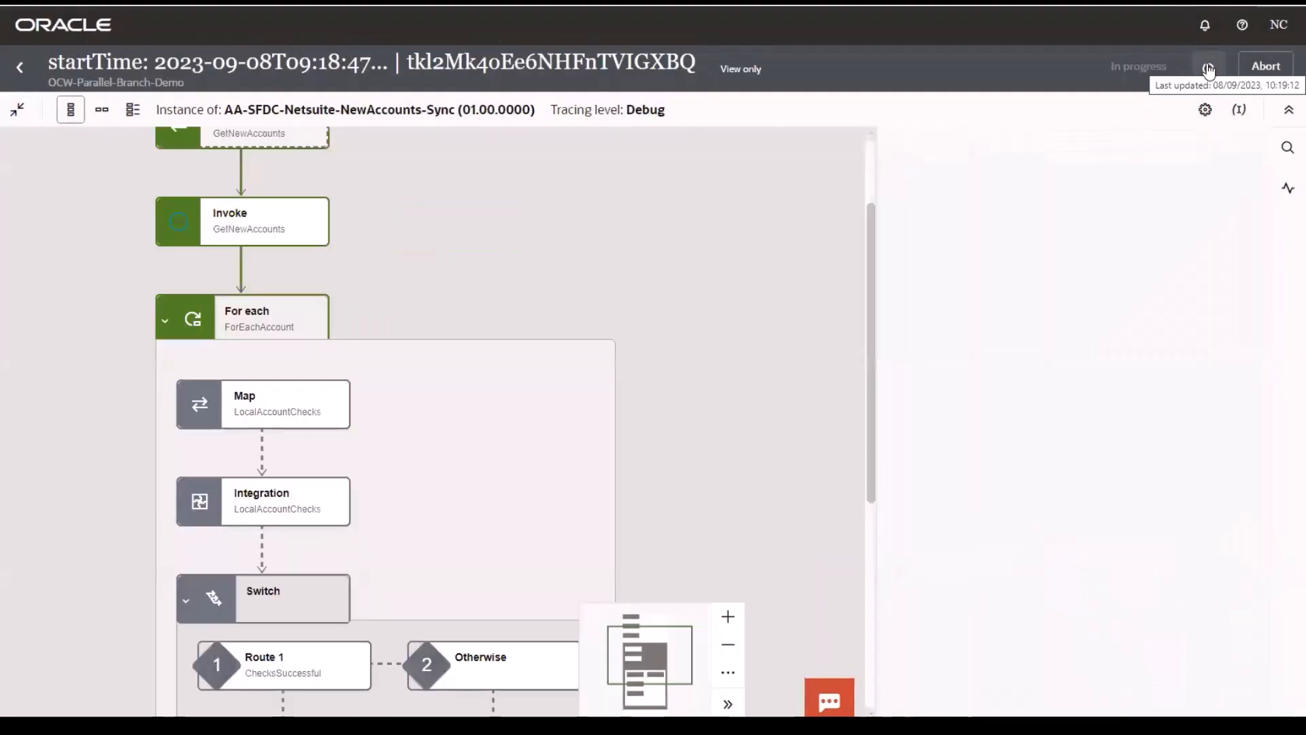
left_click(1209, 68)
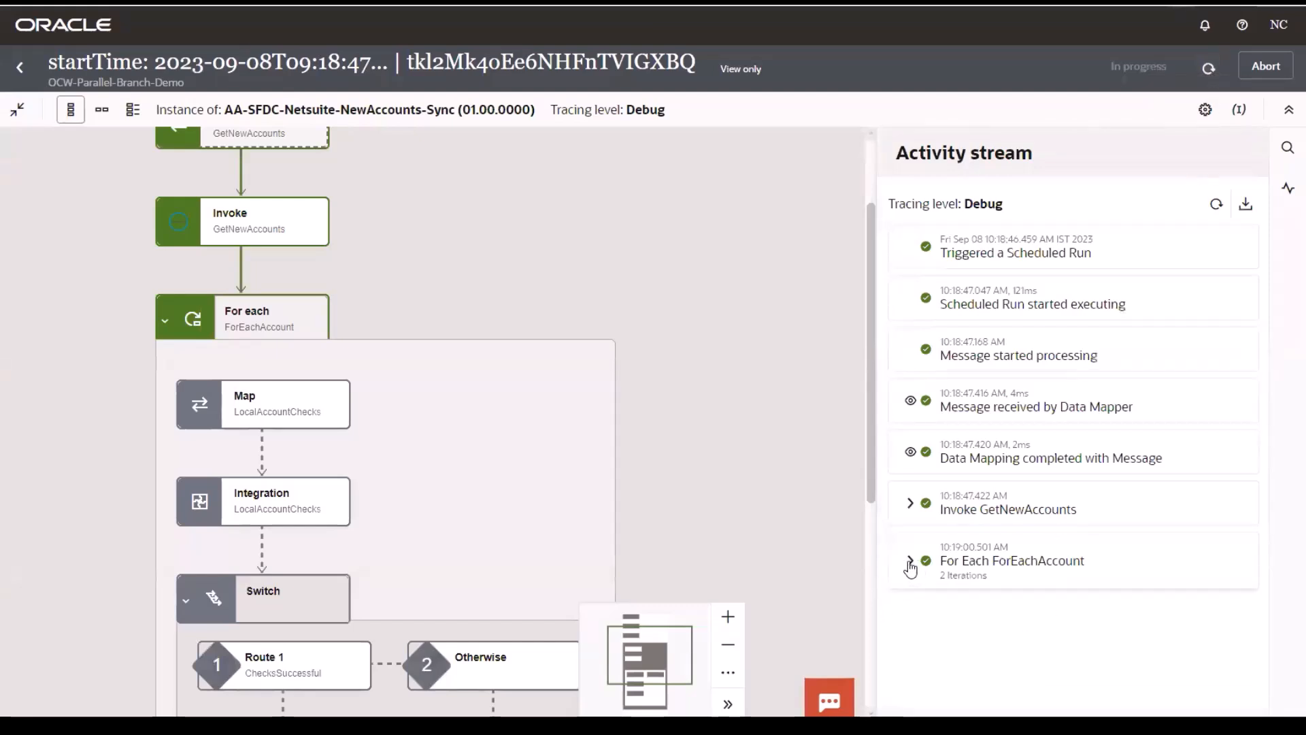
Step: Refresh the run, then expand For Each ForEachAccount, Iteration 2 and Invoke CreateCustomer
left_click(1208, 73)
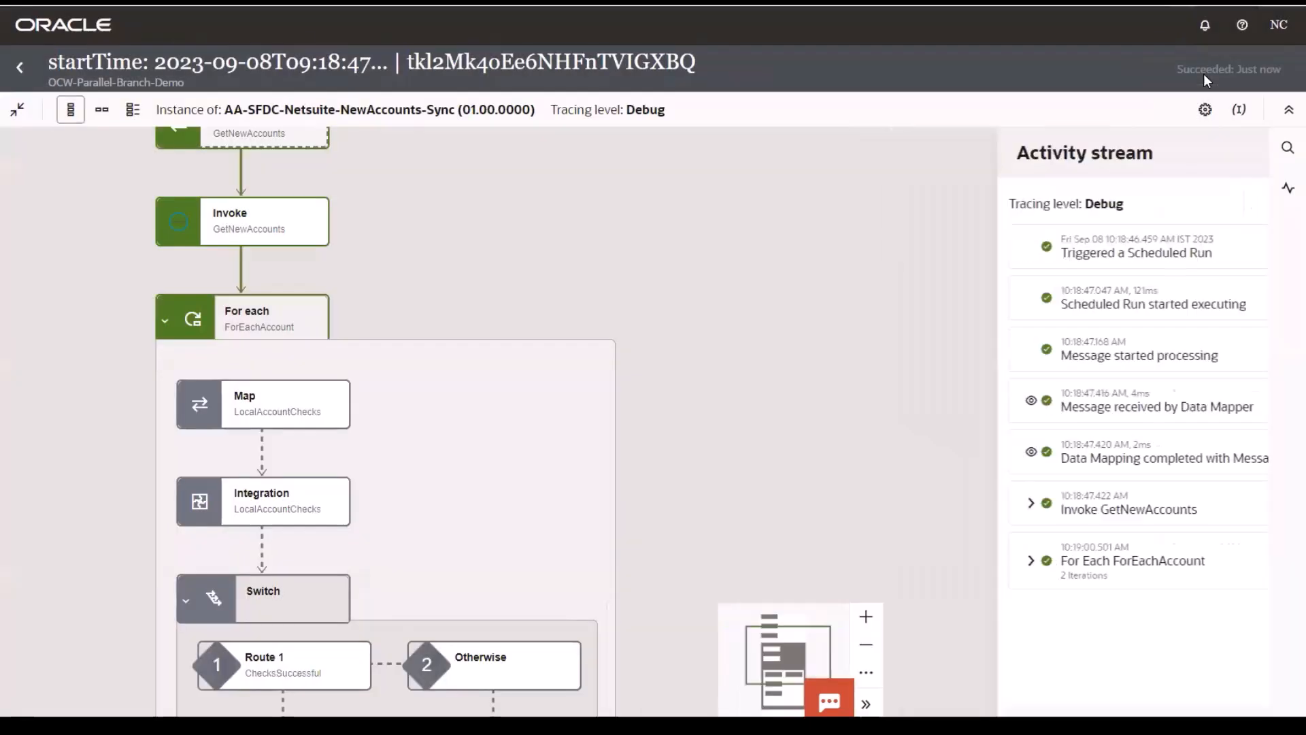
scroll(586, 446, "down", 3)
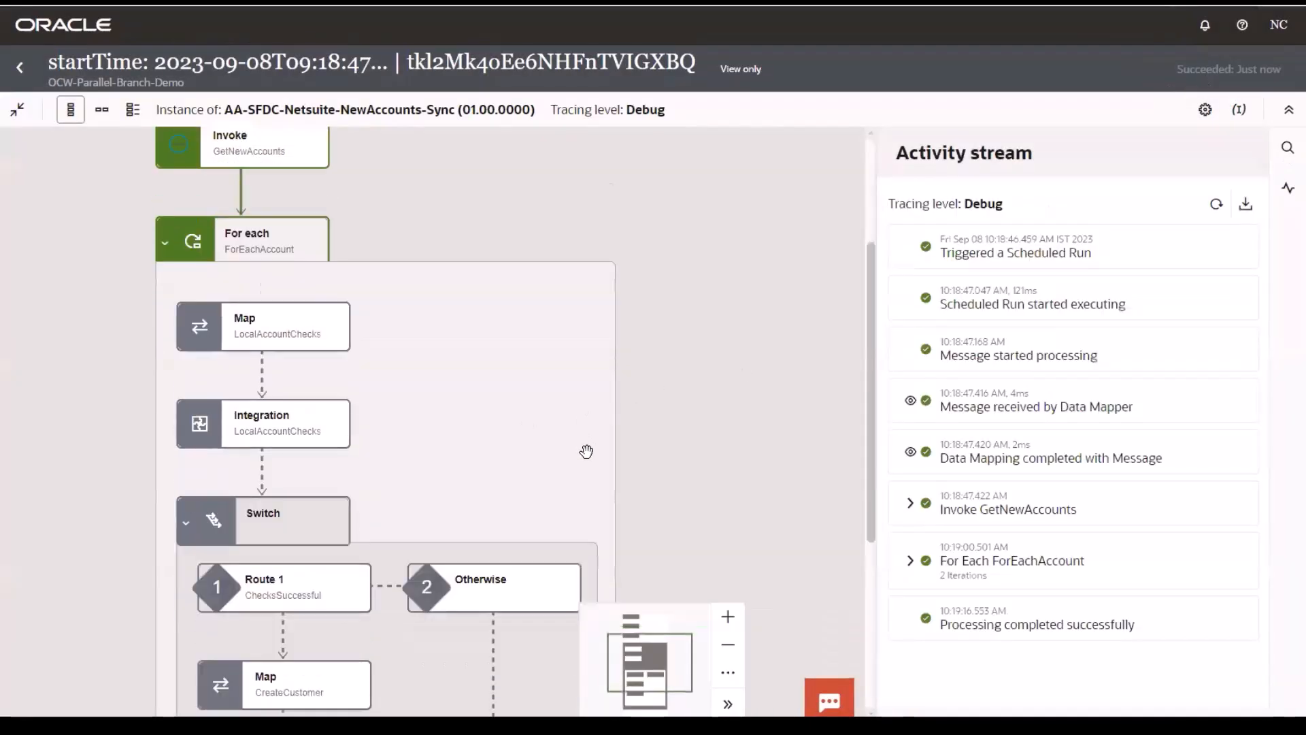
scroll(676, 511, "down", 3)
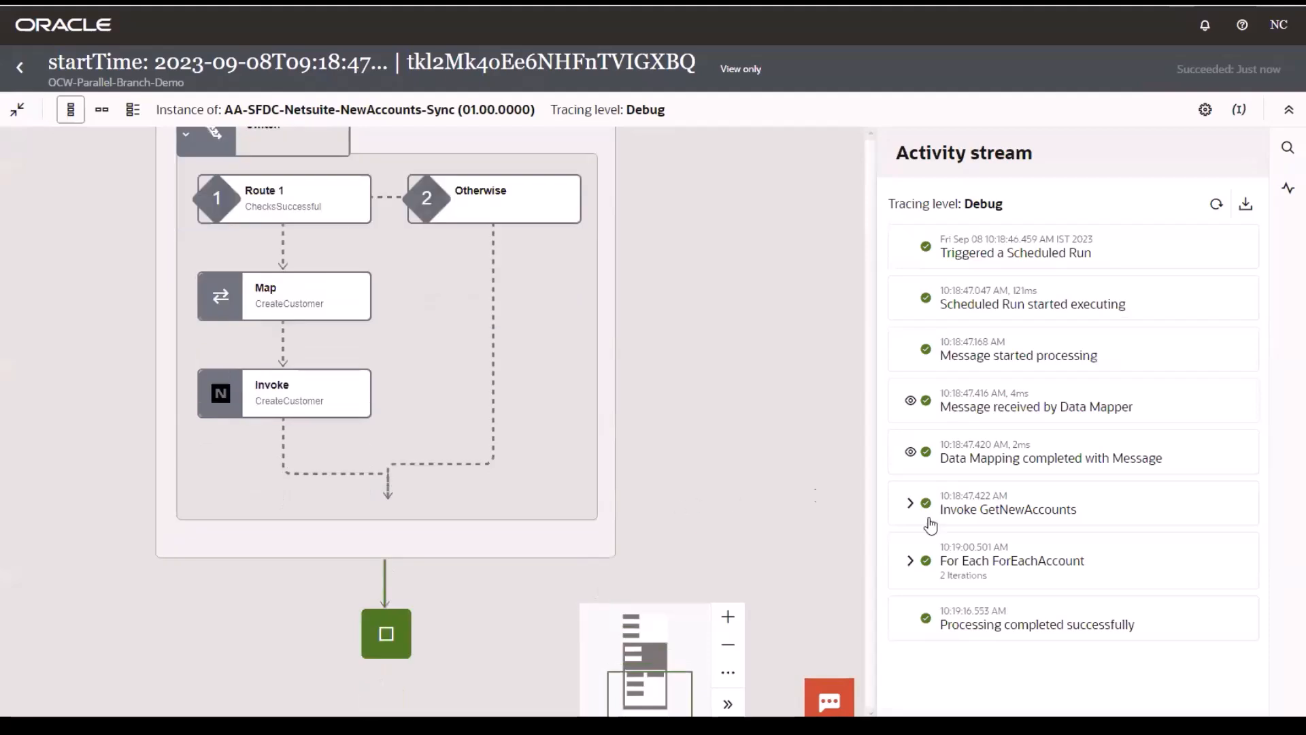
left_click(912, 561)
scroll(1000, 537, "down", 1)
left_click(929, 608)
scroll(1074, 548, "down", 8)
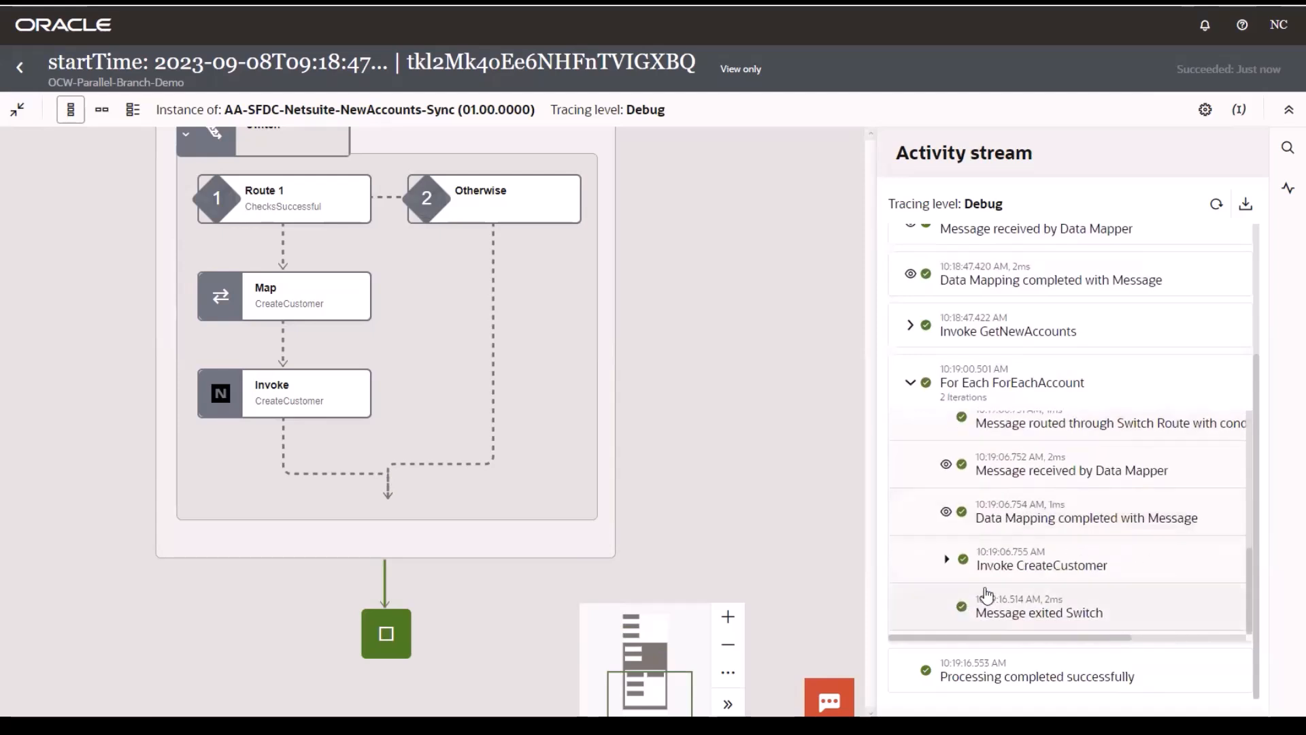
left_click(948, 559)
scroll(1073, 544, "down", 2)
scroll(1074, 544, "down", 3)
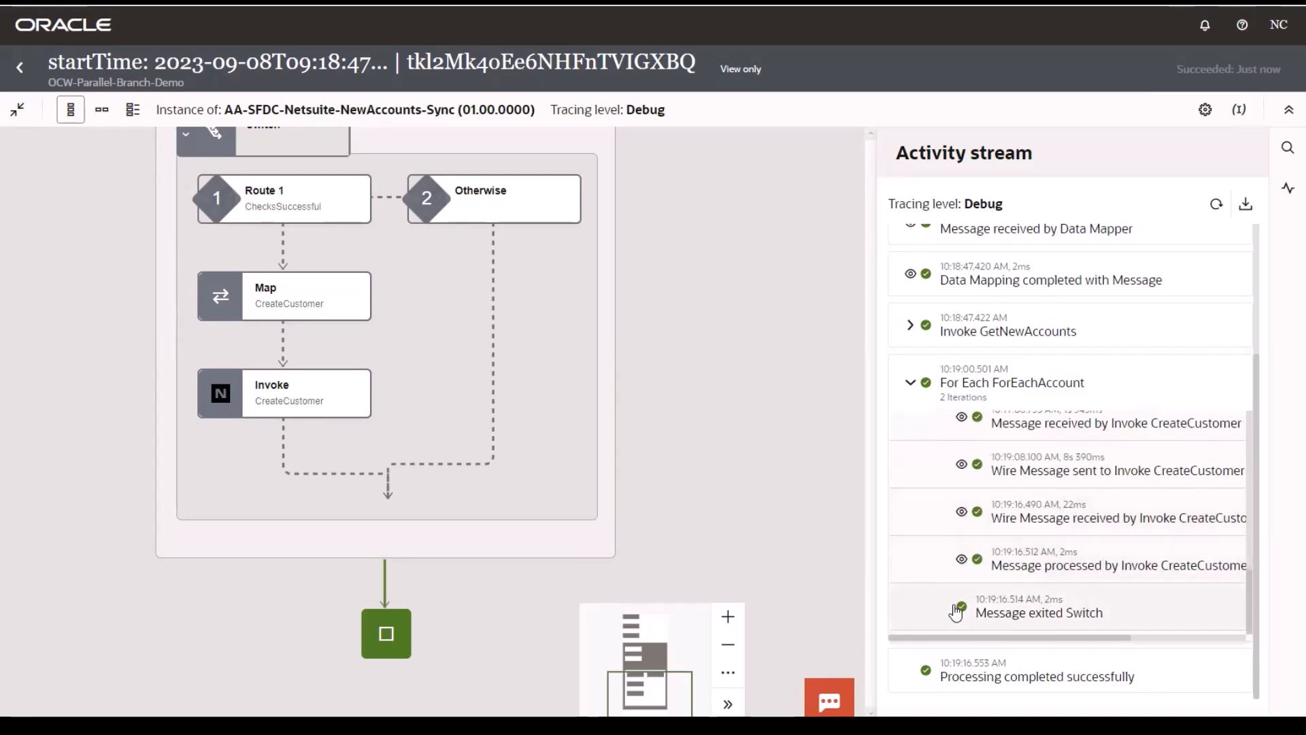
Step: View the CreateCustomer wire and processed payloads and highlight the new customer's internalId
left_click(963, 519)
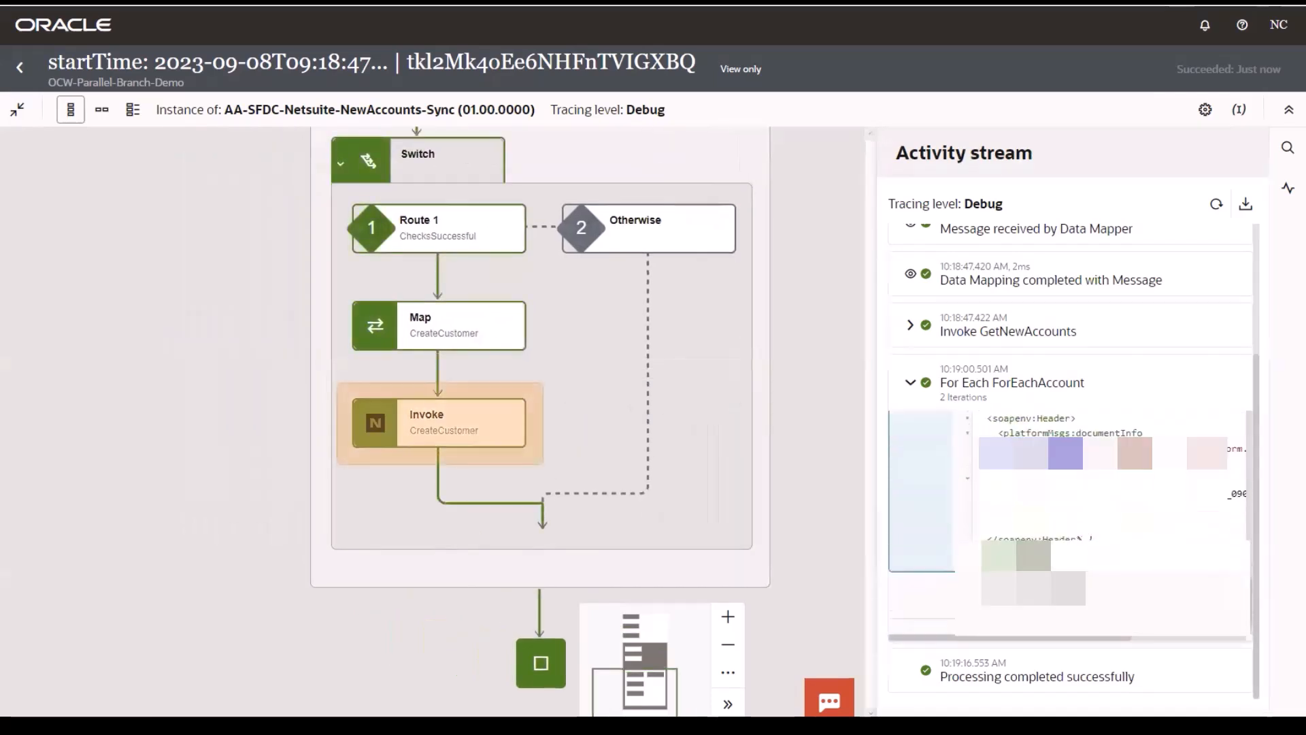
scroll(1109, 476, "down", 3)
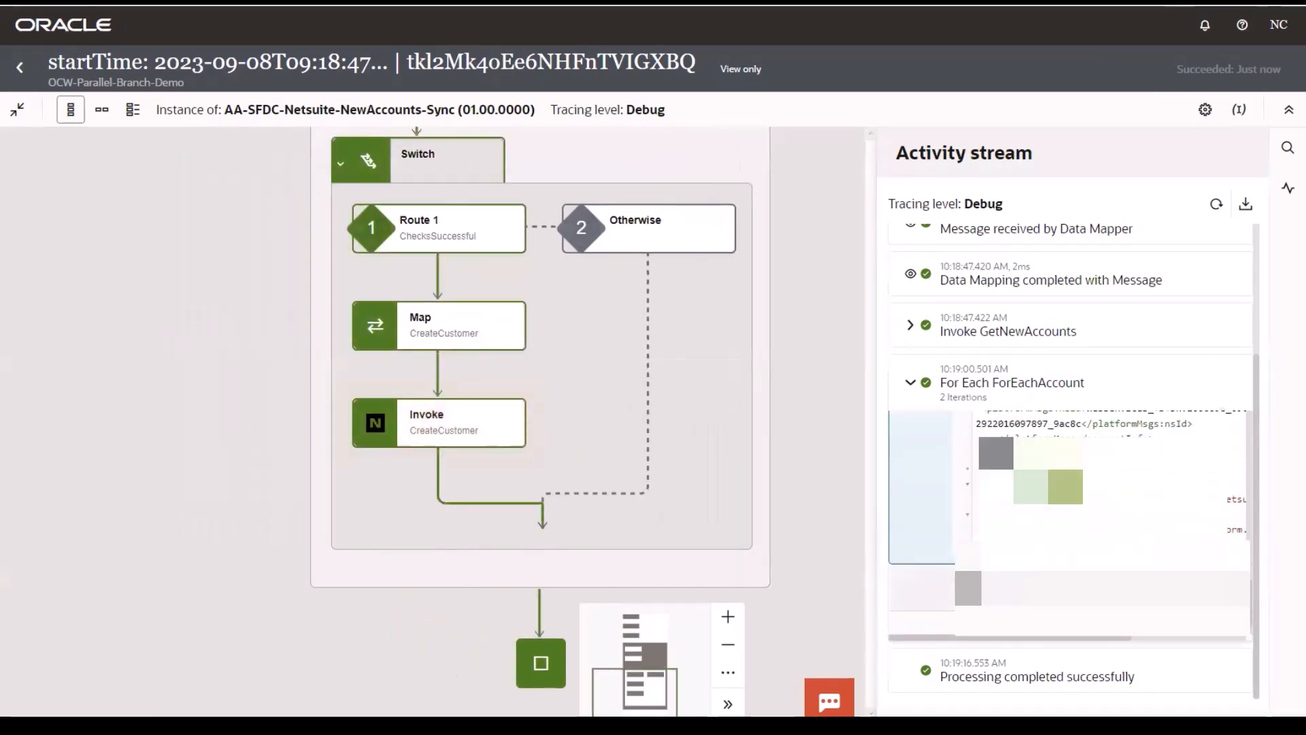
left_click(1068, 599)
scroll(1087, 517, "down", 2)
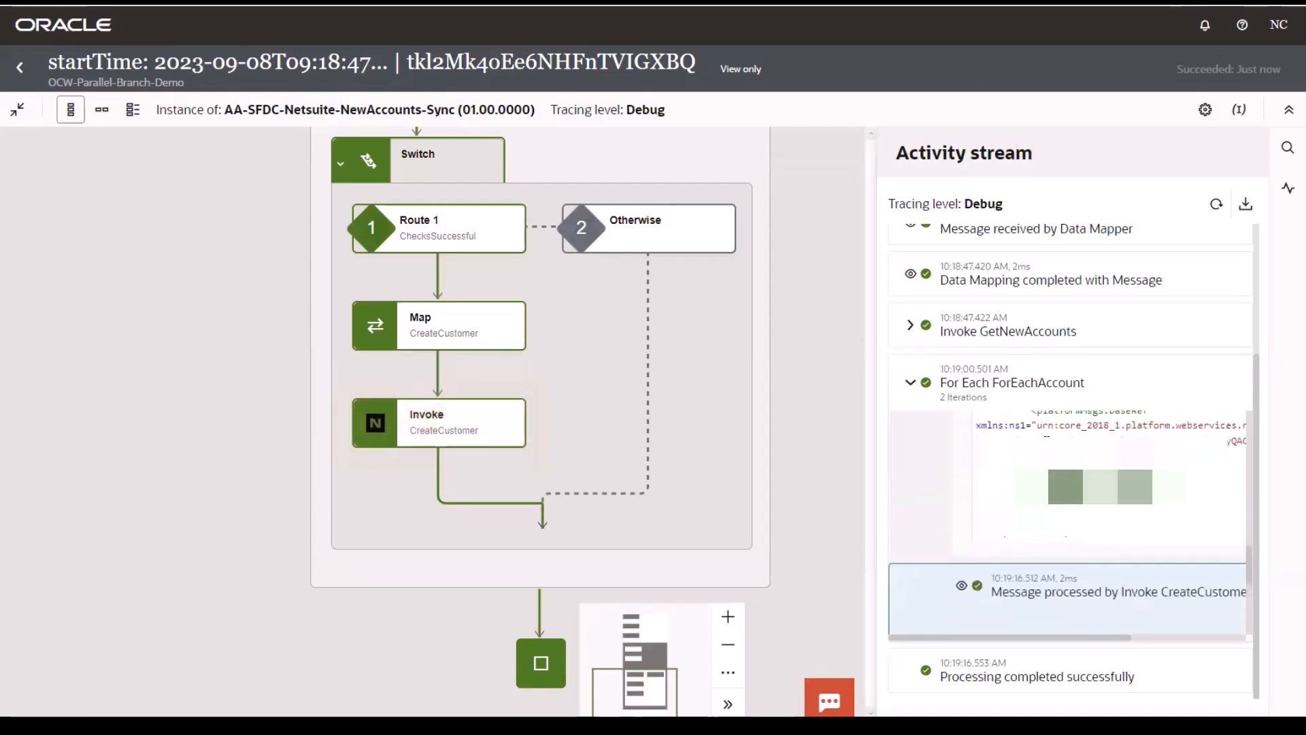
left_click_drag(1041, 440, 1072, 441)
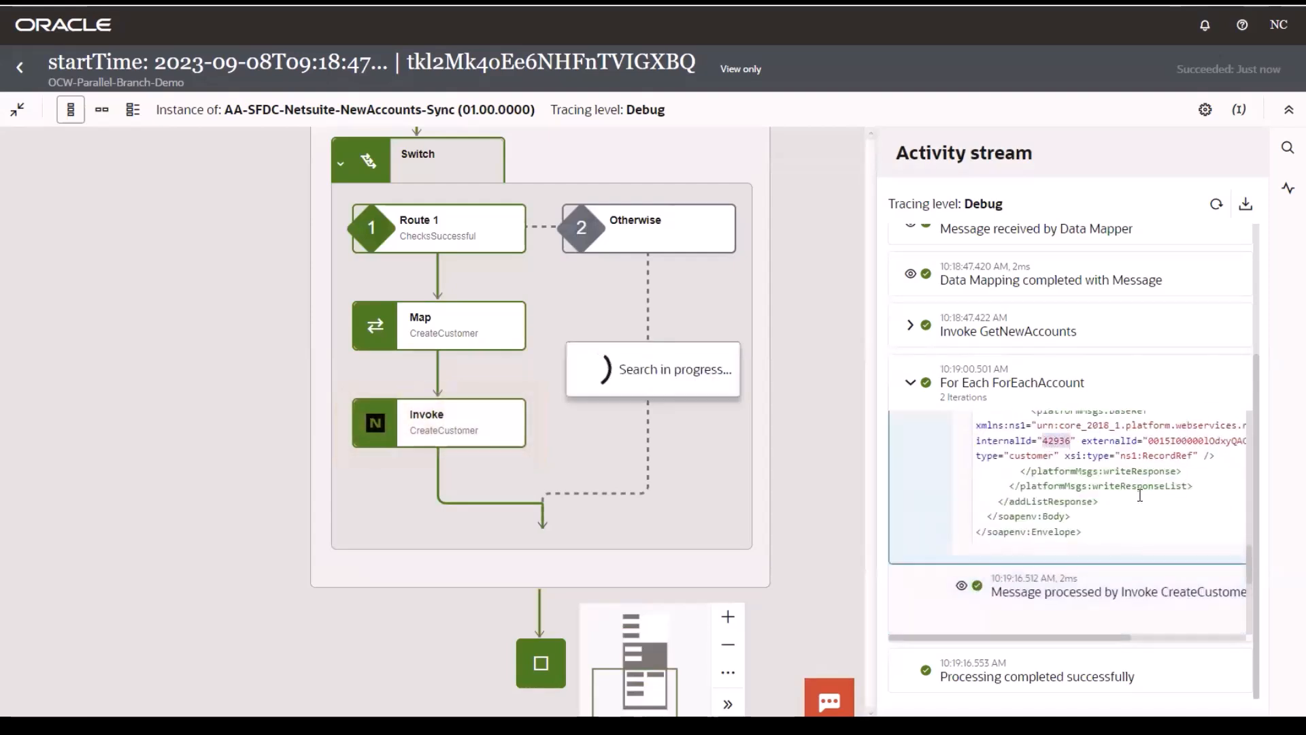
scroll(1147, 509, "up", 1)
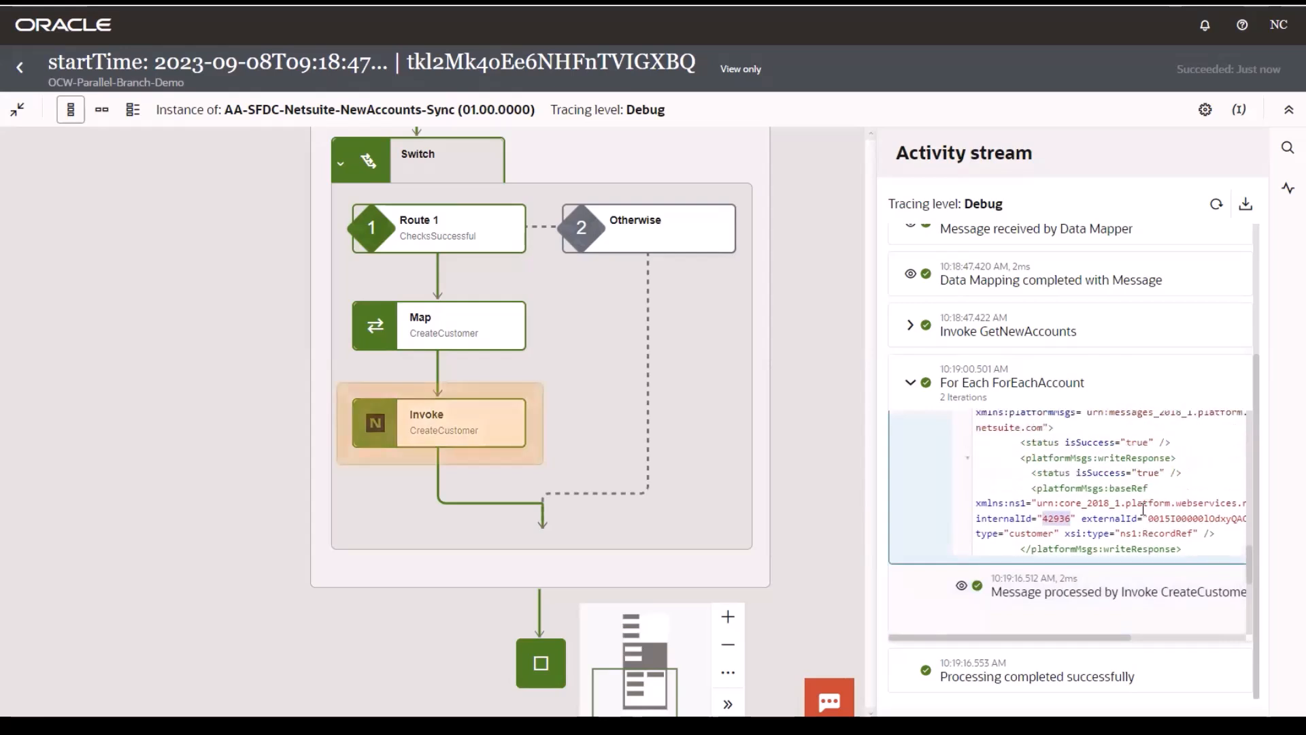
scroll(1083, 483, "up", 3)
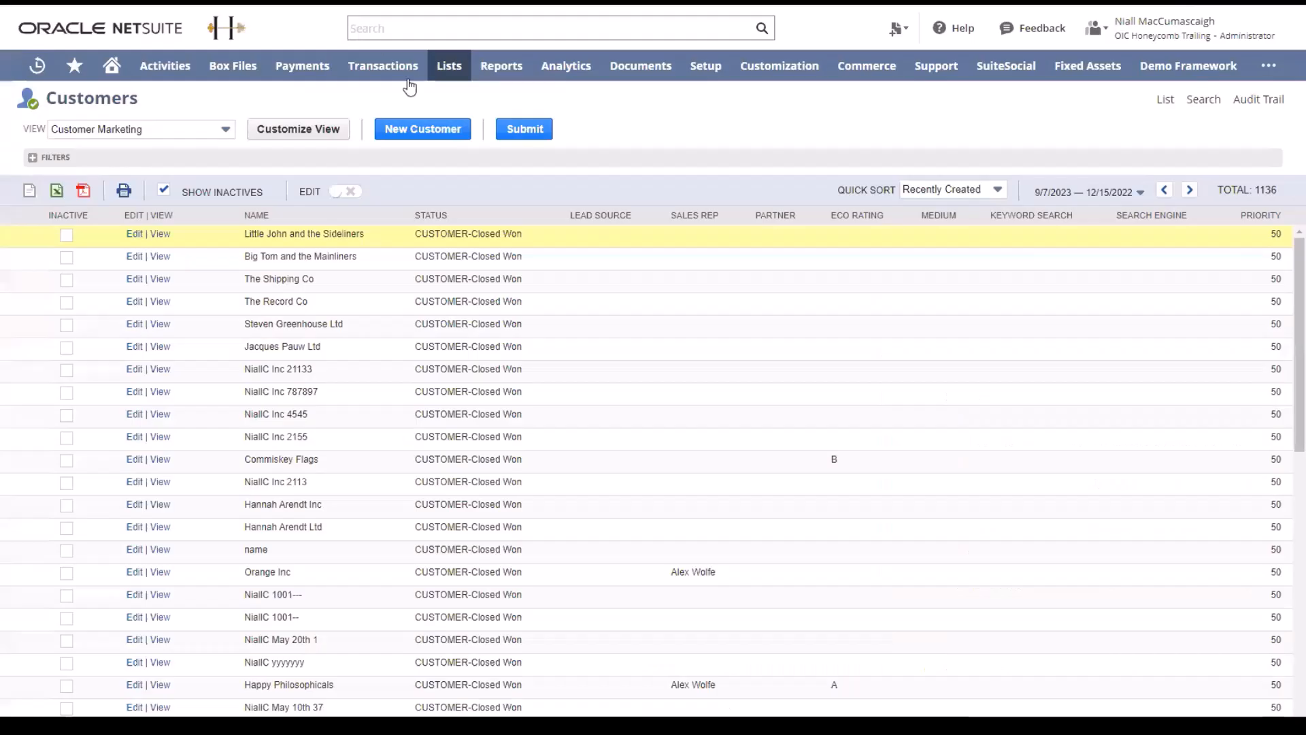
Step: Run a NetSuite global search for the account owner's full name
left_click(379, 27)
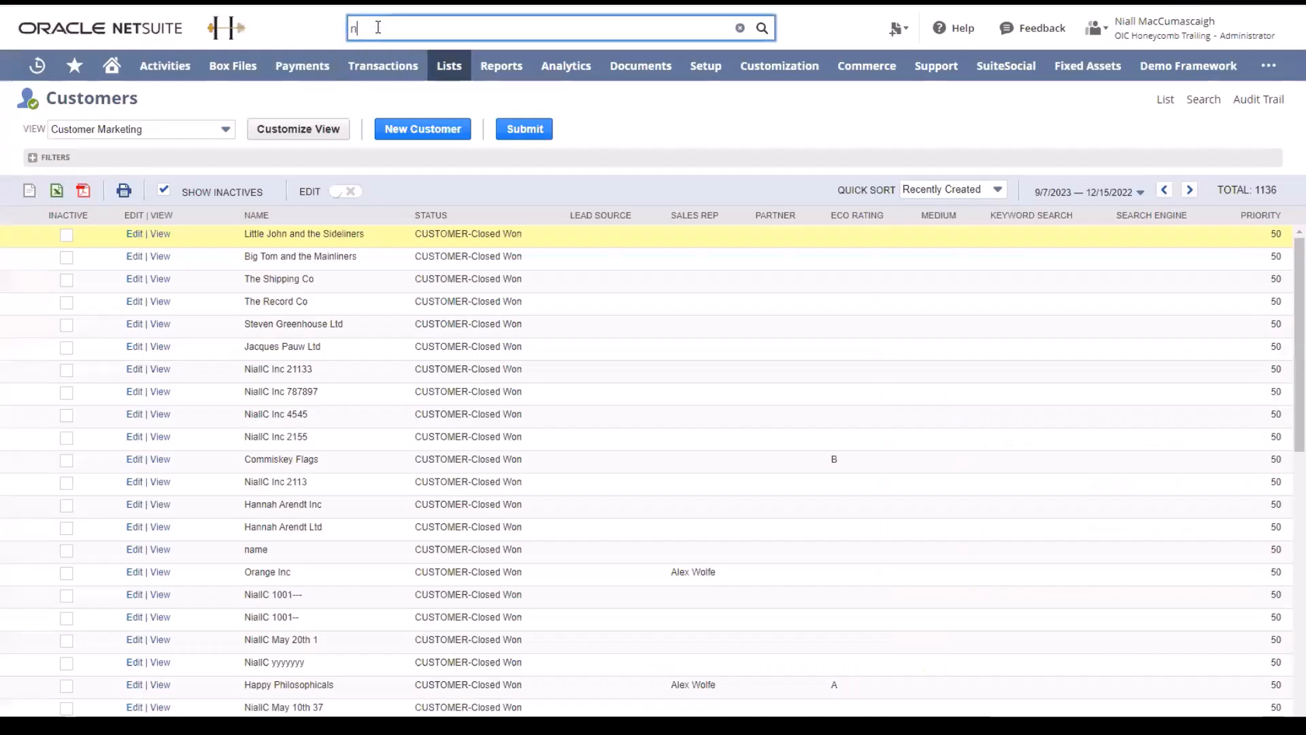
type("niall commiskey")
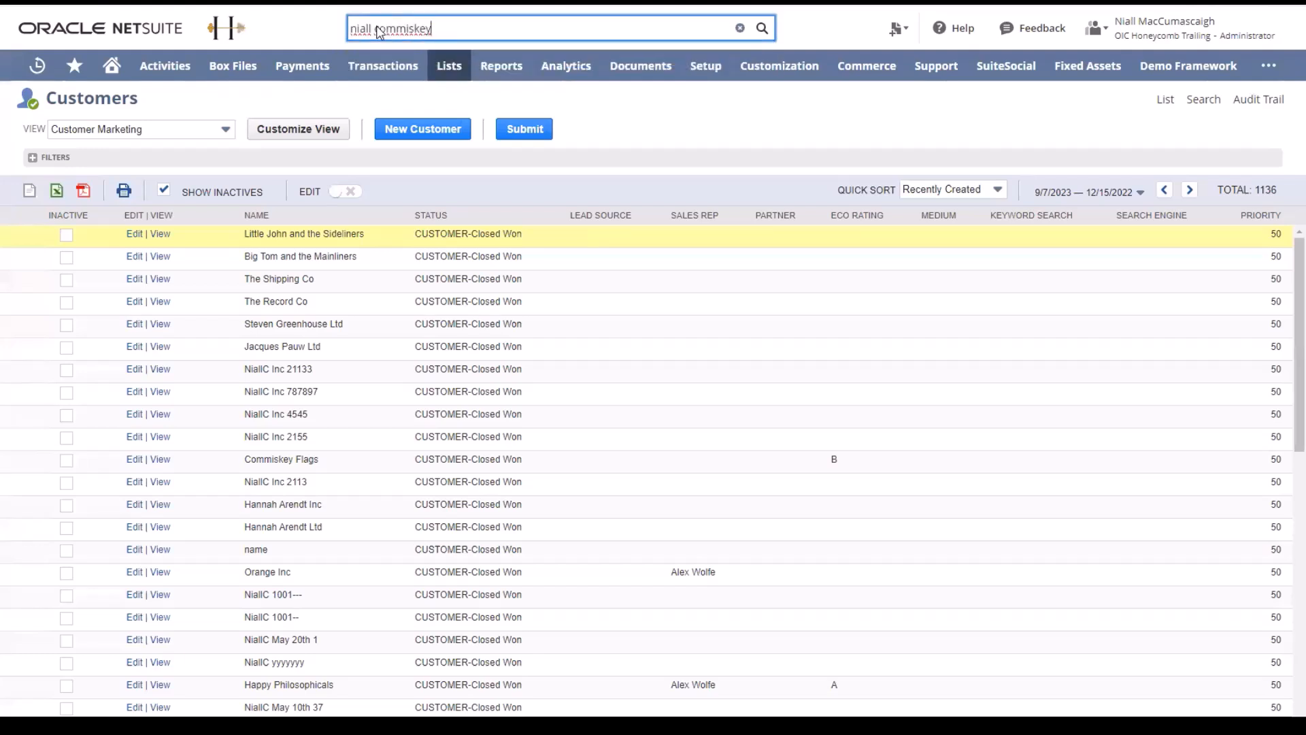
key("Return")
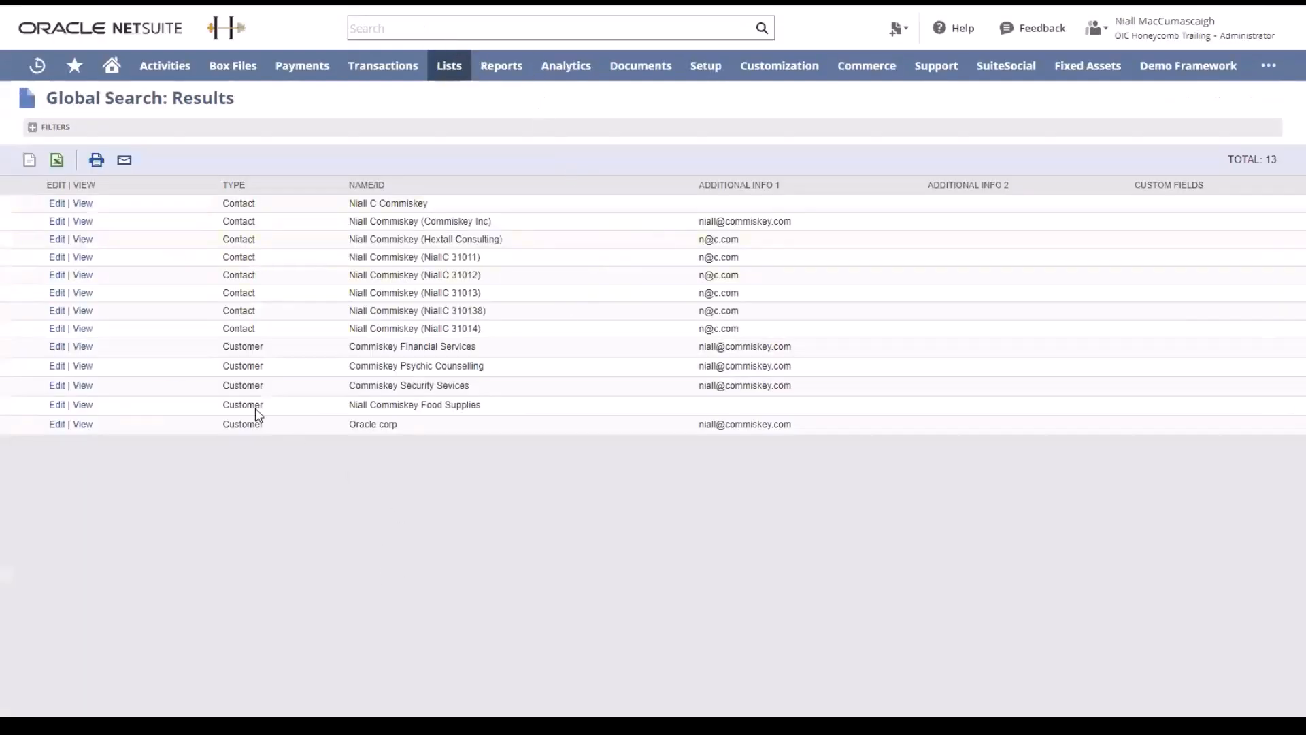
Step: Open the new Food Supplies customer record from the results and scroll to its top
left_click(81, 407)
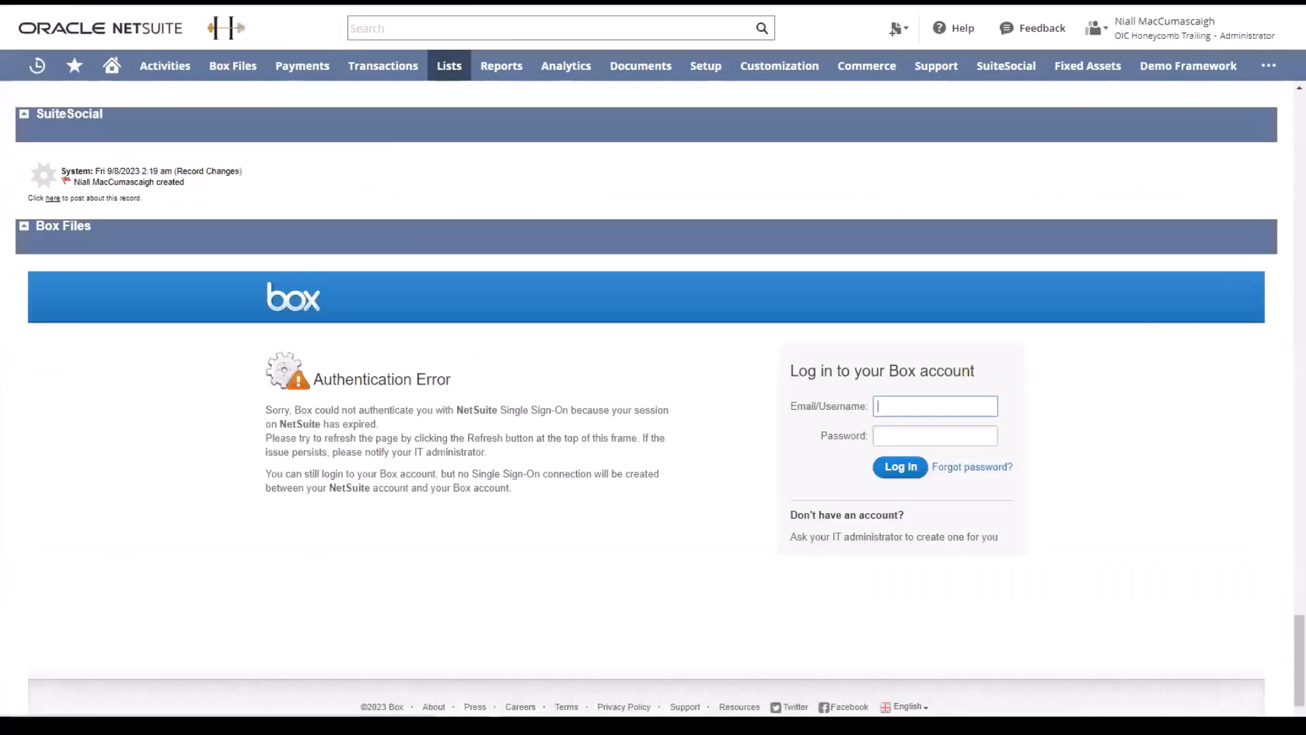
scroll(1073, 295, "up", 20)
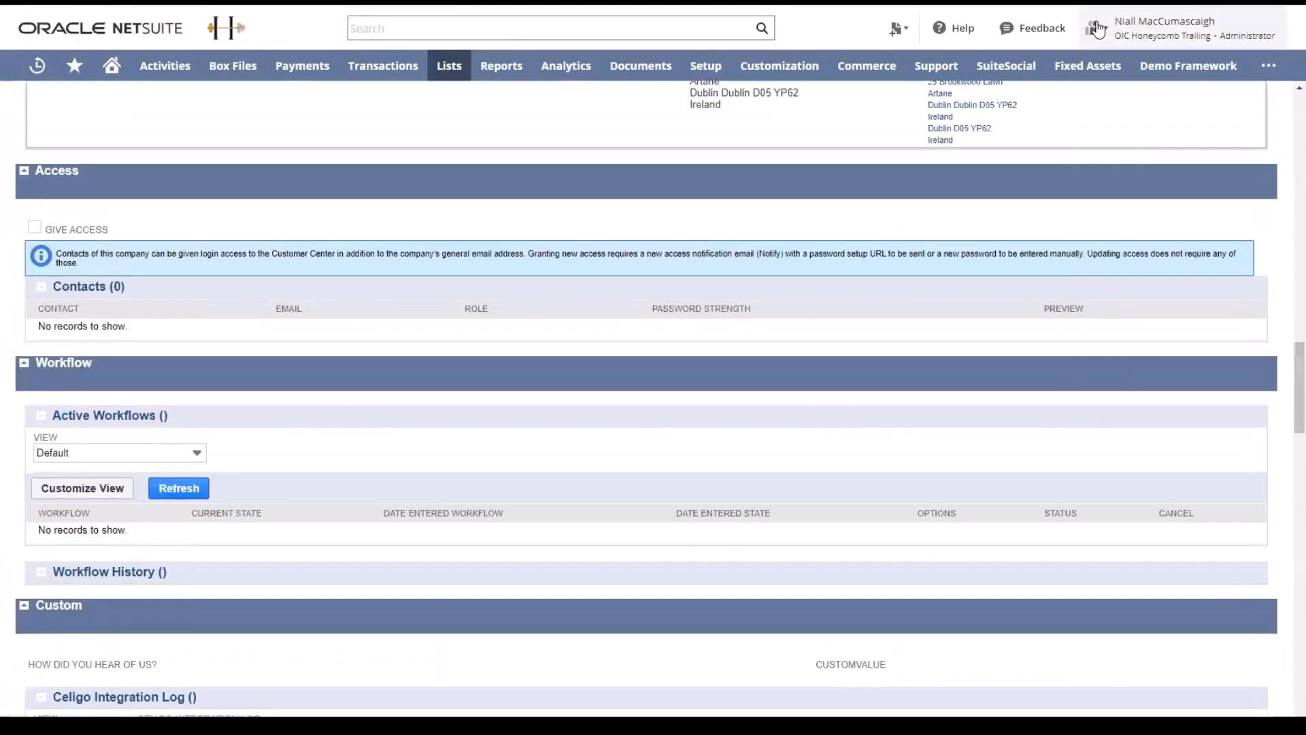
left_click(1097, 30)
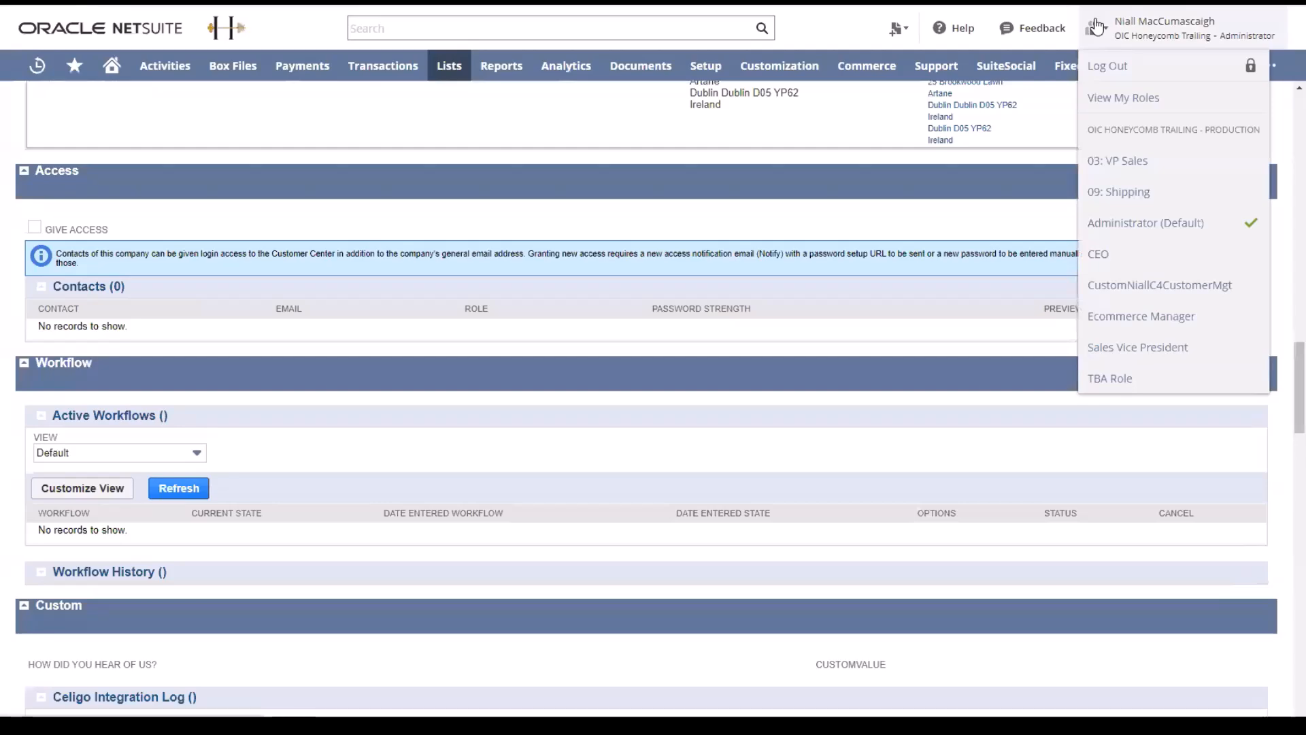
scroll(379, 229, "up", 15)
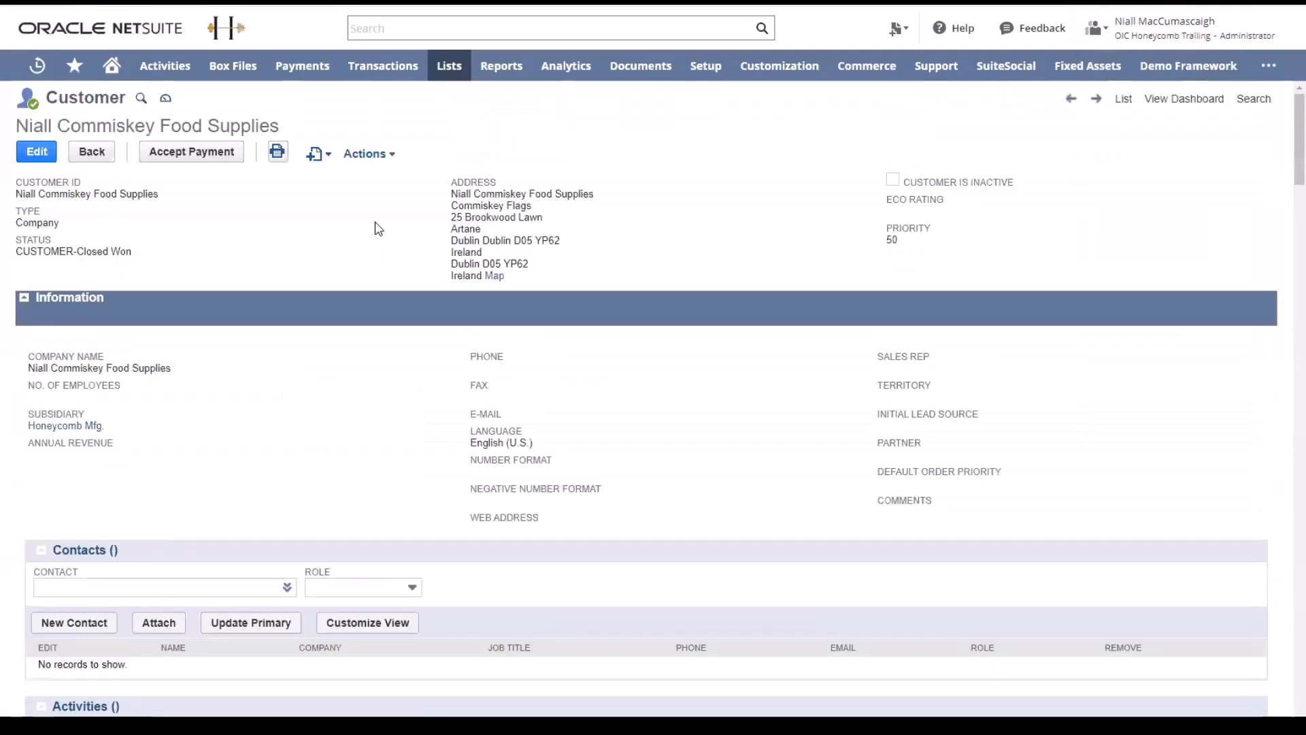